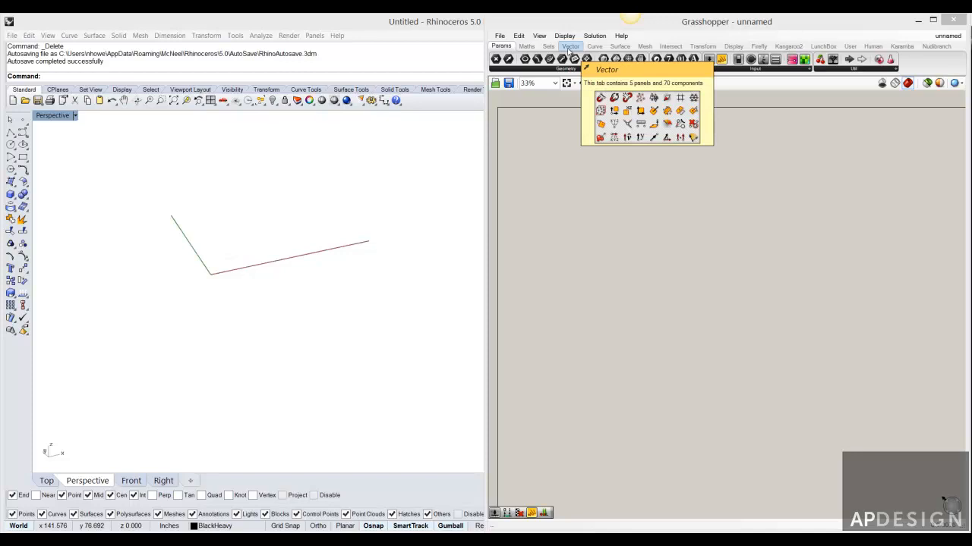
Step: Place a rectangular grid (RecGrid) component near the canvas's upper-left corner
{"action": "left_click", "coordinate": [569, 47]}
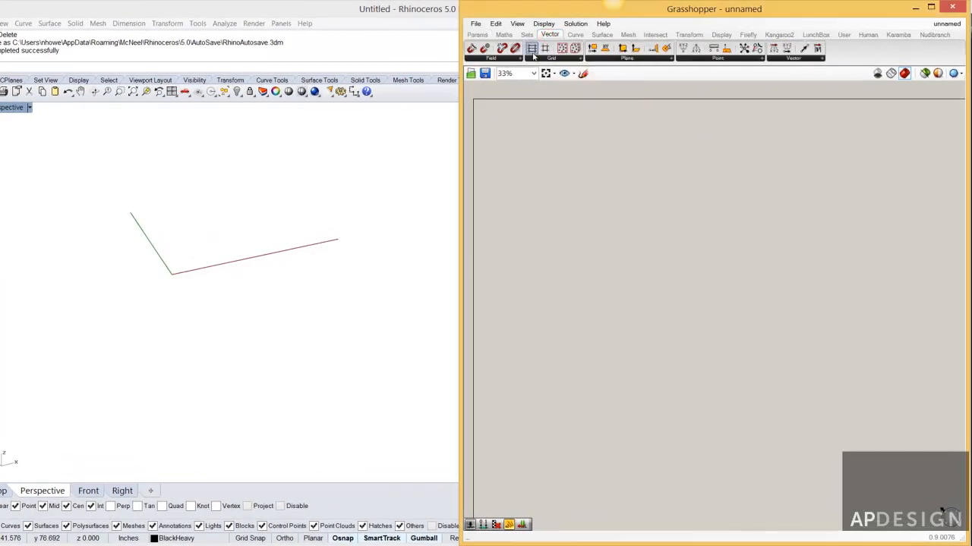
{"action": "left_click_drag", "start_coordinate": [534, 49], "coordinate": [570, 211]}
{"action": "scroll", "coordinate": [551, 217], "scroll_direction": "up", "scroll_amount": 8}
{"action": "scroll", "coordinate": [623, 176], "scroll_direction": "down", "scroll_amount": 5}
{"action": "left_click_drag", "start_coordinate": [649, 201], "coordinate": [657, 298]}
{"action": "scroll", "coordinate": [657, 302], "scroll_direction": "down", "scroll_amount": 3}
{"action": "right_click_drag", "start_coordinate": [657, 303], "coordinate": [686, 290]}
{"action": "left_click_drag", "start_coordinate": [705, 280], "coordinate": [677, 279]}
{"action": "left_click", "coordinate": [646, 281]}
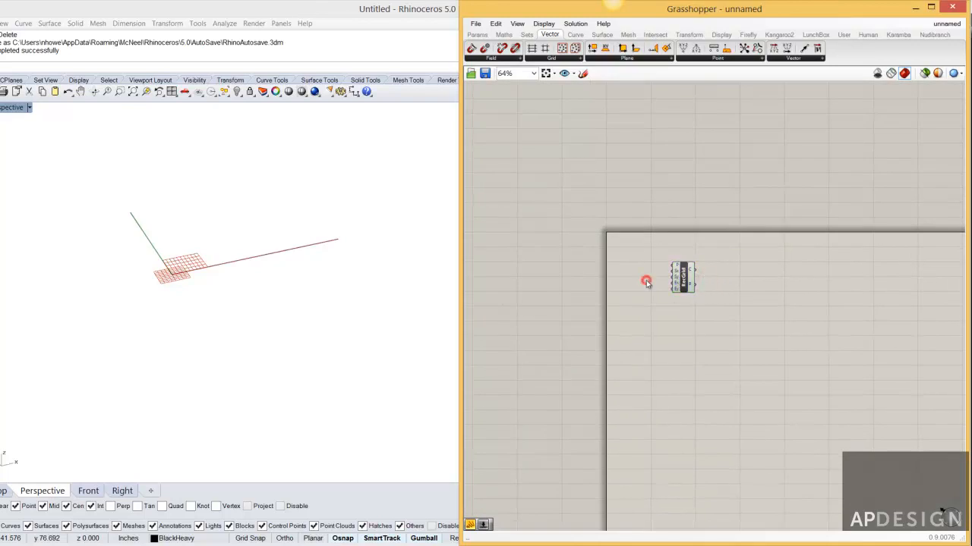
Step: Add a number slider with value 15 and connect it to the grid's Sx input
{"action": "double_click", "coordinate": [635, 280]}
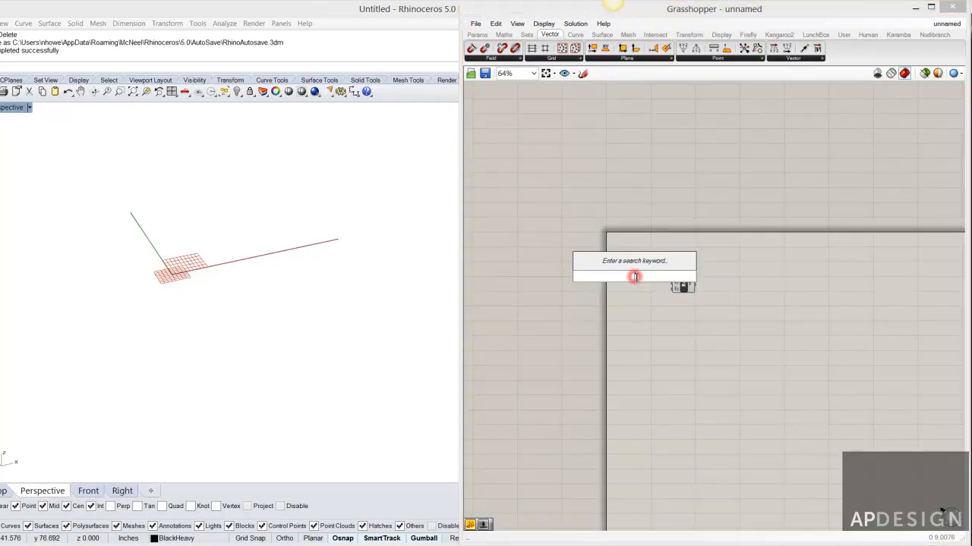
{"action": "type", "text": "15"}
{"action": "key", "text": "Return"}
{"action": "scroll", "coordinate": [636, 278], "scroll_direction": "up", "scroll_amount": 5}
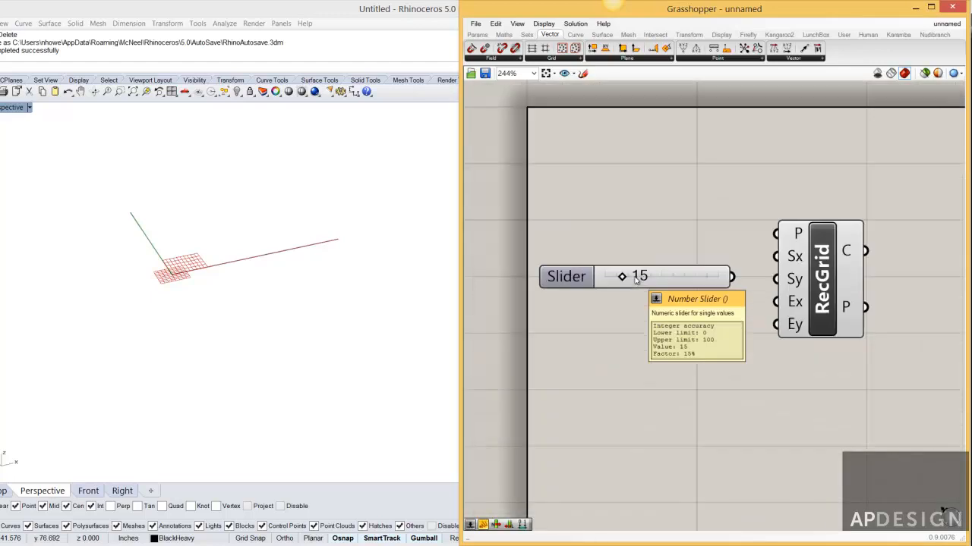
{"action": "left_click_drag", "start_coordinate": [731, 277], "coordinate": [776, 260]}
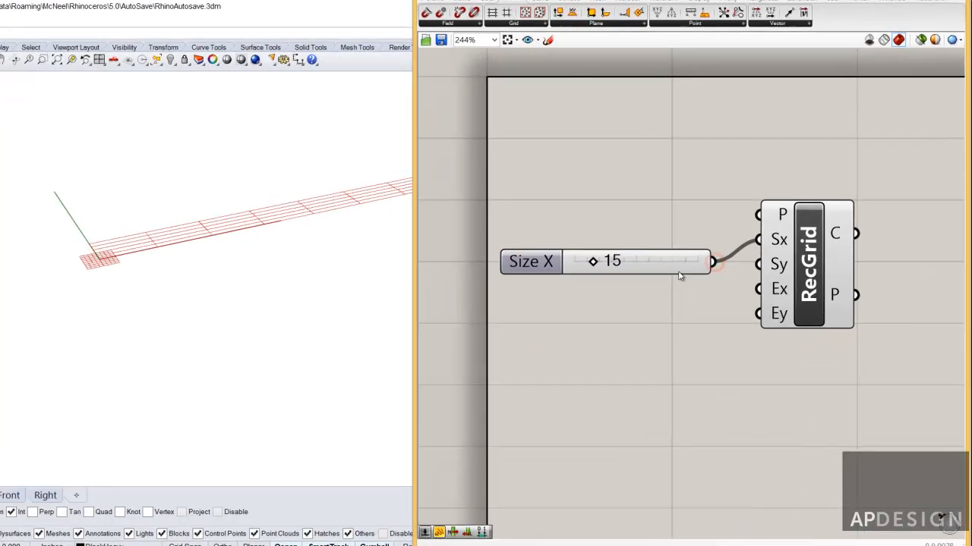
Step: Duplicate the Size X slider just below it and connect the copy to the grid's Sy input
{"action": "left_click", "coordinate": [680, 248]}
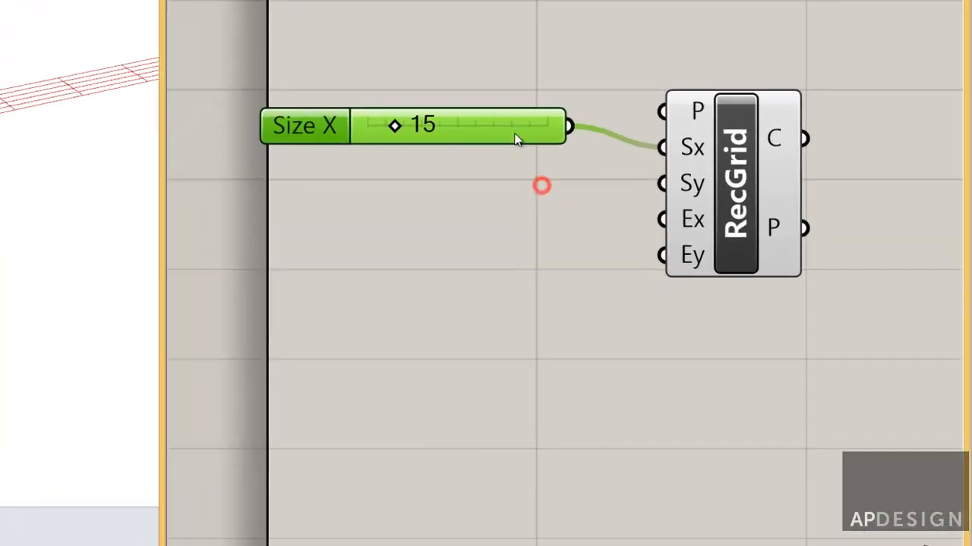
{"action": "left_click_drag", "start_coordinate": [496, 130], "coordinate": [494, 167], "text": "alt"}
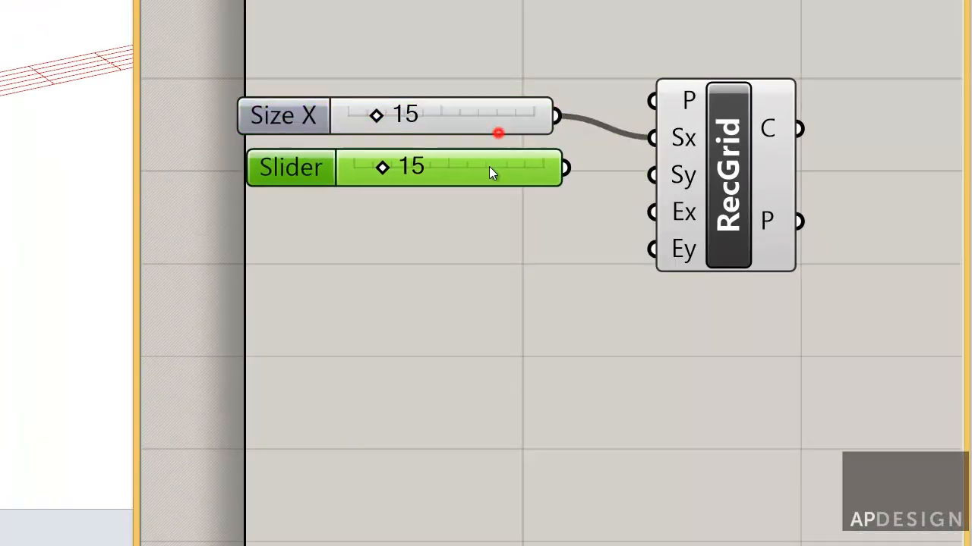
{"action": "left_click_drag", "start_coordinate": [564, 166], "coordinate": [658, 172]}
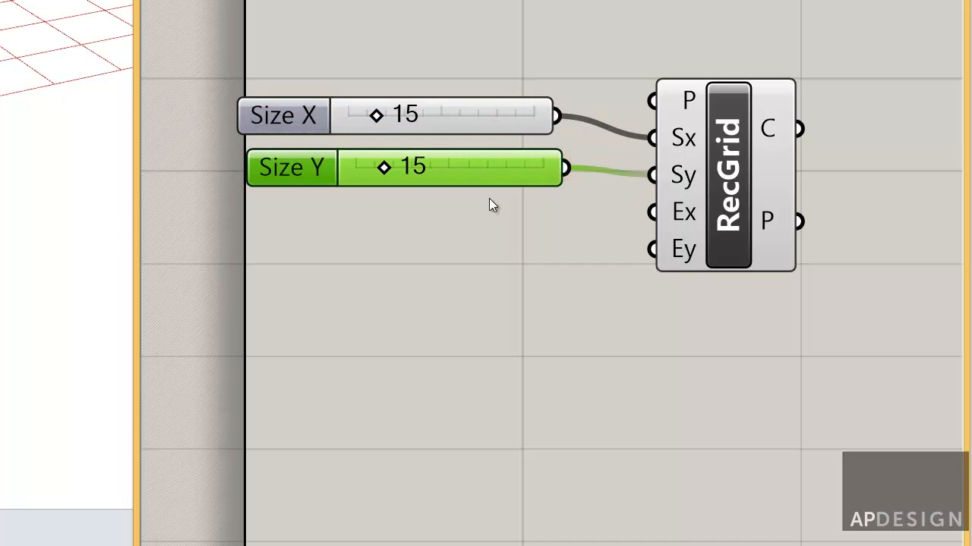
Step: Copy both size sliders, place the copies below them, and connect these to the grid's Ex and Ey inputs
{"action": "left_click_drag", "start_coordinate": [489, 205], "coordinate": [418, 65]}
{"action": "key", "text": "ctrl+c"}
{"action": "key", "text": "ctrl+v"}
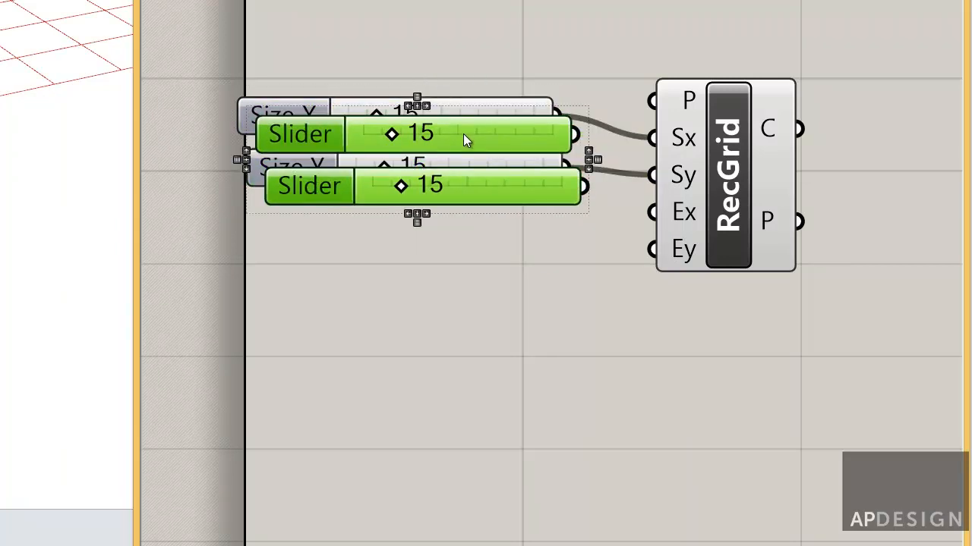
{"action": "left_click_drag", "start_coordinate": [464, 135], "coordinate": [447, 236]}
{"action": "left_click", "coordinate": [579, 194]}
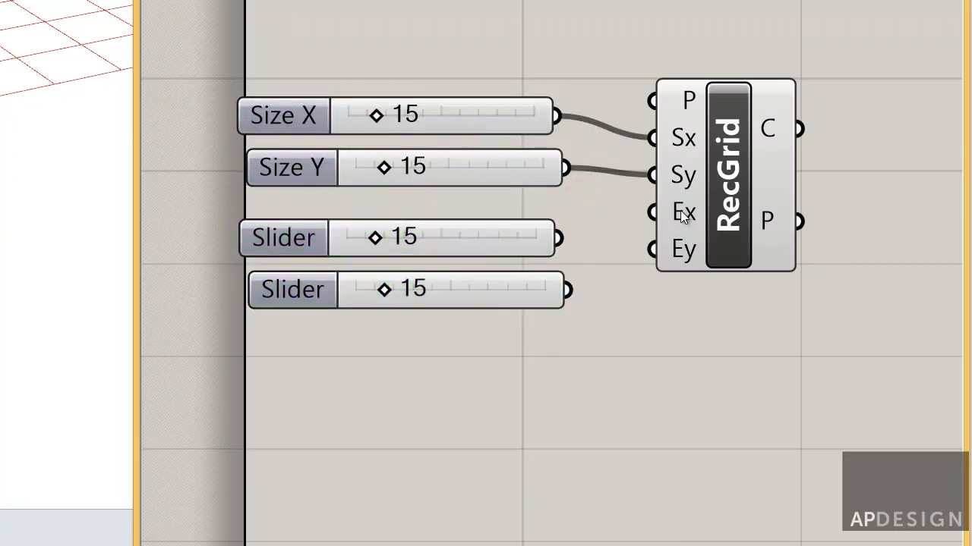
{"action": "left_click_drag", "start_coordinate": [558, 238], "coordinate": [649, 218]}
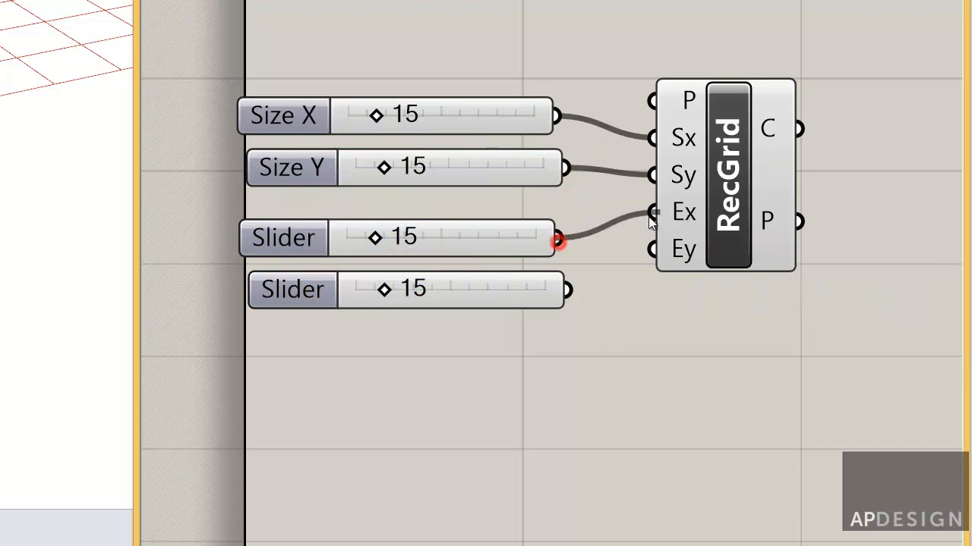
{"action": "left_click_drag", "start_coordinate": [566, 290], "coordinate": [651, 251]}
Step: Align the left edges of the four sliders feeding the grid component
{"action": "left_click_drag", "start_coordinate": [537, 313], "coordinate": [330, 85]}
{"action": "left_click", "coordinate": [402, 87]}
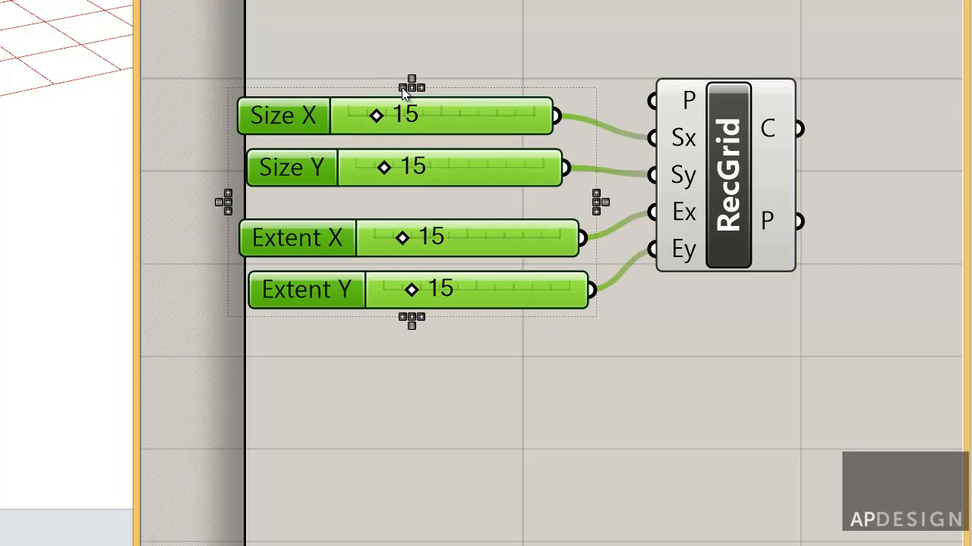
{"action": "left_click", "coordinate": [403, 47]}
Step: Set the Extent X slider to 5, keeping both cell sizes at 15
{"action": "scroll", "coordinate": [410, 42], "scroll_direction": "down", "scroll_amount": 3}
{"action": "right_click_drag", "start_coordinate": [419, 56], "coordinate": [428, 74]}
{"action": "right_click_drag", "start_coordinate": [30, 182], "coordinate": [61, 189]}
{"action": "scroll", "coordinate": [46, 186], "scroll_direction": "up", "scroll_amount": 2}
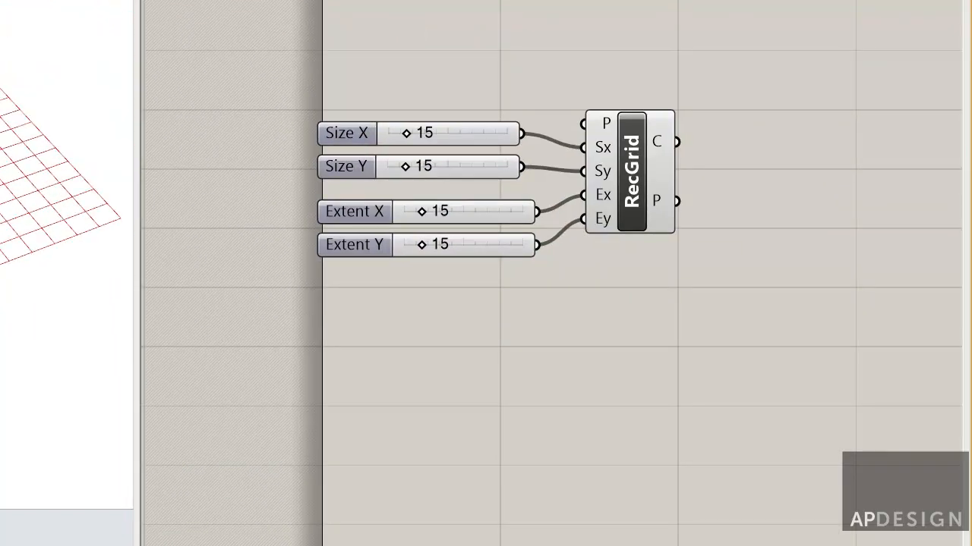
{"action": "mouse_move", "coordinate": [419, 214]}
{"action": "left_mouse_down"}
{"action": "mouse_move", "coordinate": [430, 212]}
{"action": "mouse_move", "coordinate": [406, 216]}
{"action": "left_mouse_up"}
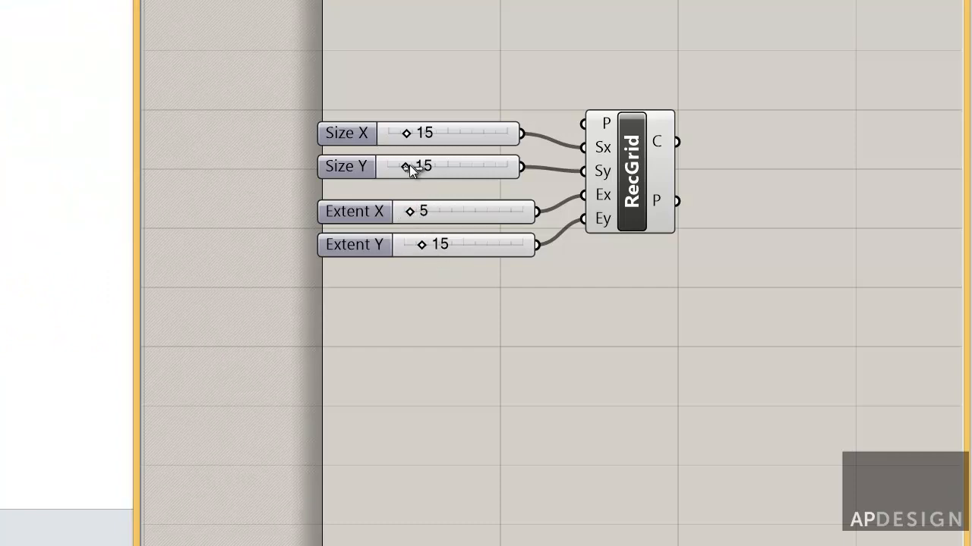
{"action": "left_click_drag", "start_coordinate": [407, 166], "coordinate": [408, 166]}
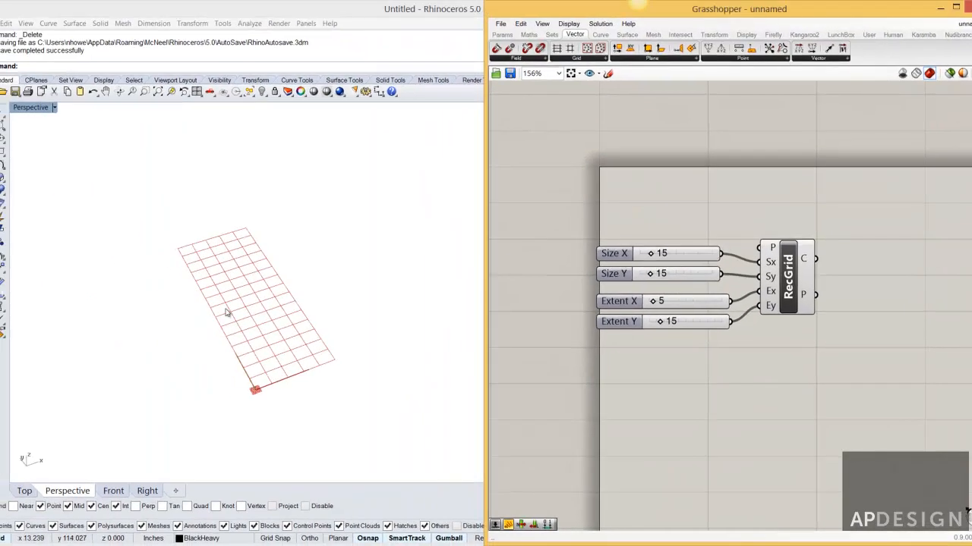
{"action": "scroll", "coordinate": [212, 309], "scroll_direction": "up", "scroll_amount": 8}
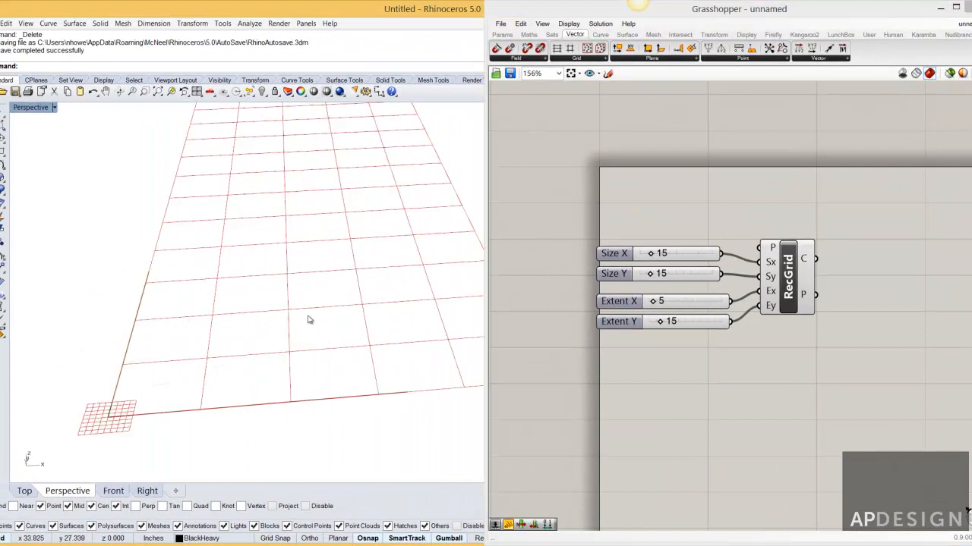
Step: Add a text panel beside the grid component and connect the grid's C output to it
{"action": "right_click_drag", "start_coordinate": [873, 341], "coordinate": [786, 332]}
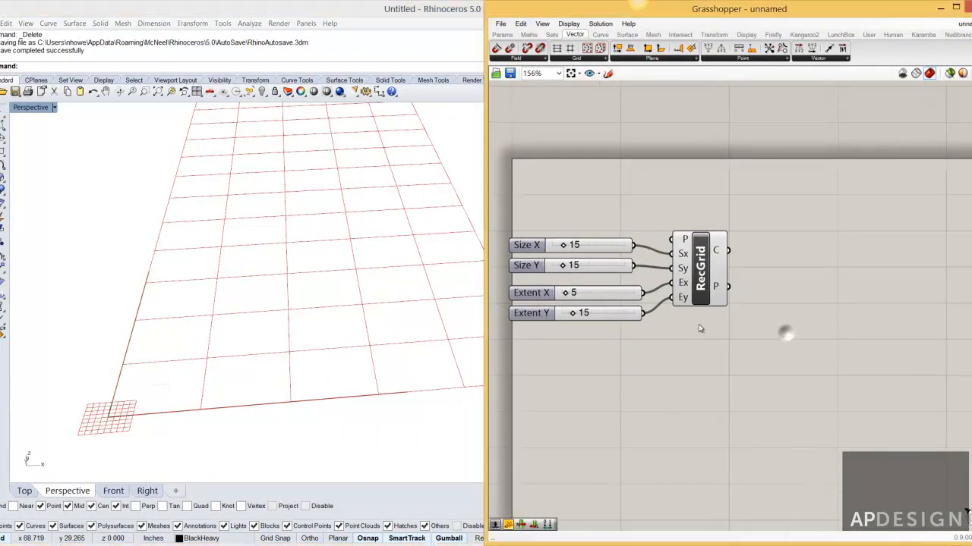
{"action": "left_click", "coordinate": [502, 35]}
{"action": "left_click_drag", "start_coordinate": [735, 51], "coordinate": [796, 213]}
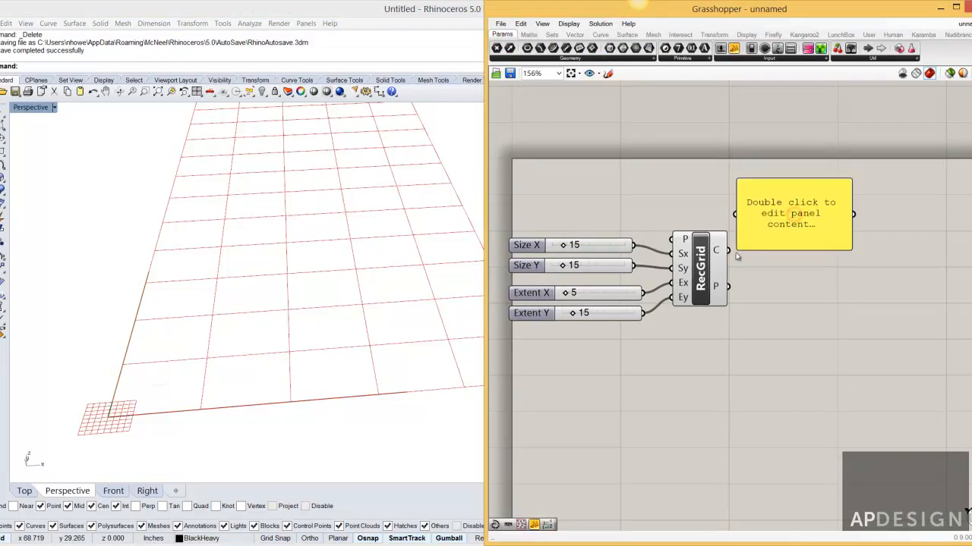
{"action": "left_click_drag", "start_coordinate": [728, 250], "coordinate": [734, 215]}
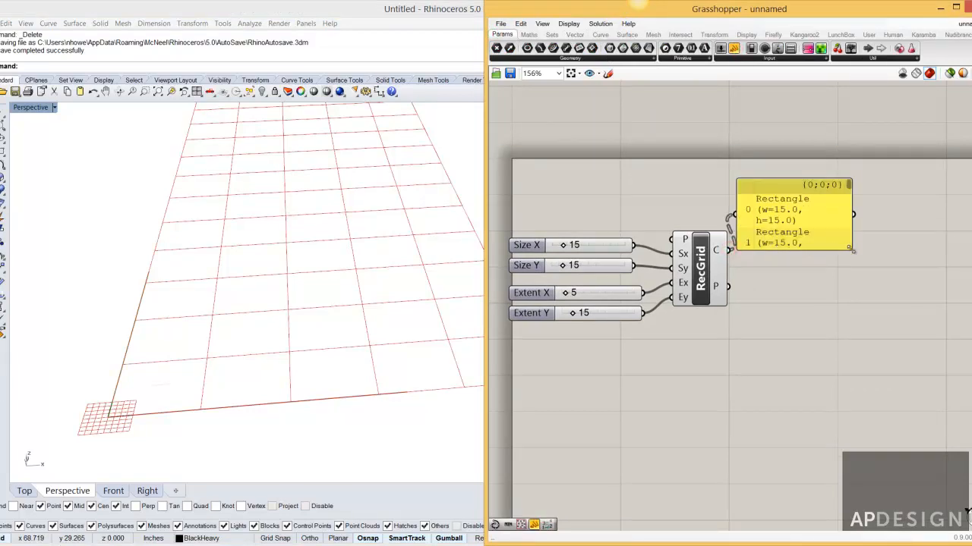
Step: Widen the panel and stretch it downward so that many more list entries fit in it
{"action": "left_click_drag", "start_coordinate": [851, 250], "coordinate": [888, 263]}
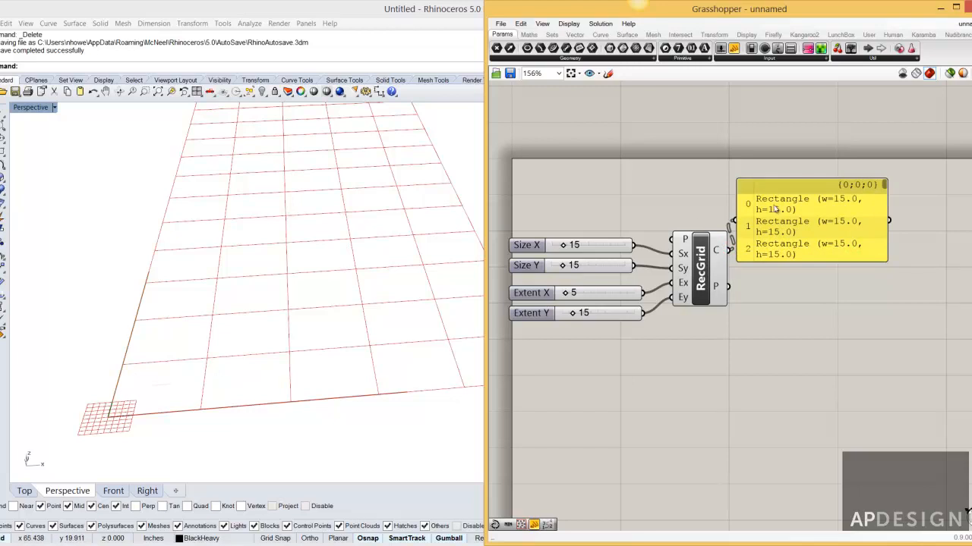
{"action": "scroll", "coordinate": [862, 240], "scroll_direction": "down", "scroll_amount": 2}
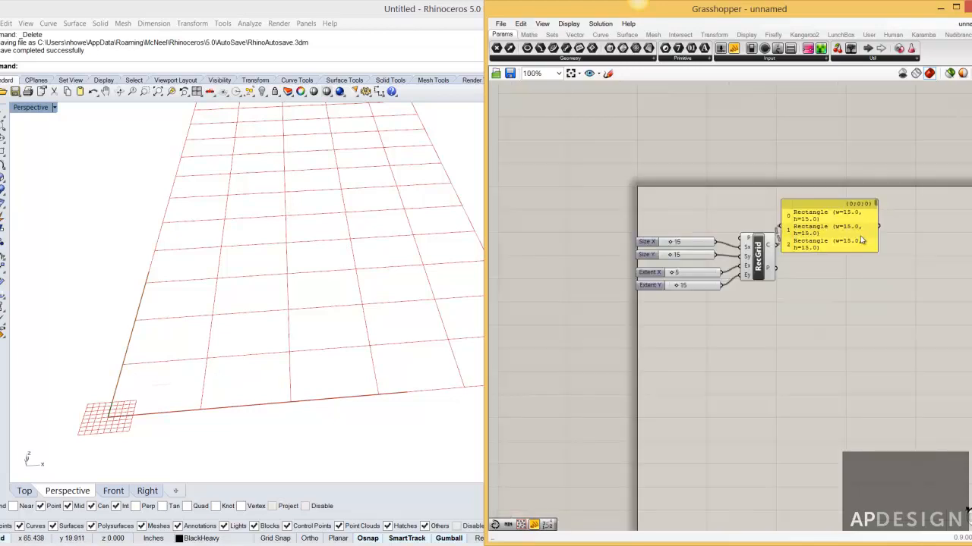
{"action": "left_click_drag", "start_coordinate": [855, 250], "coordinate": [855, 475]}
{"action": "right_click_drag", "start_coordinate": [809, 300], "coordinate": [708, 208]}
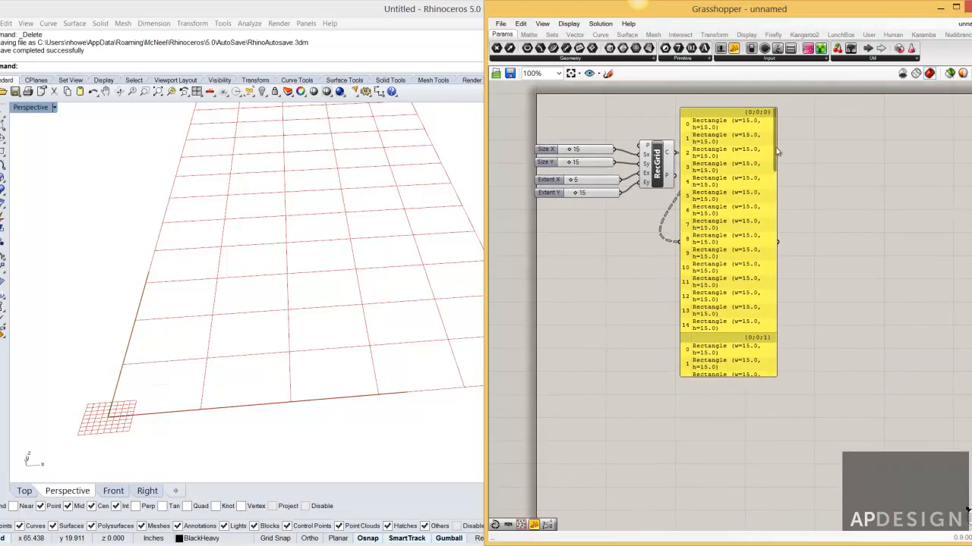
{"action": "right_click_drag", "start_coordinate": [671, 221], "coordinate": [603, 224]}
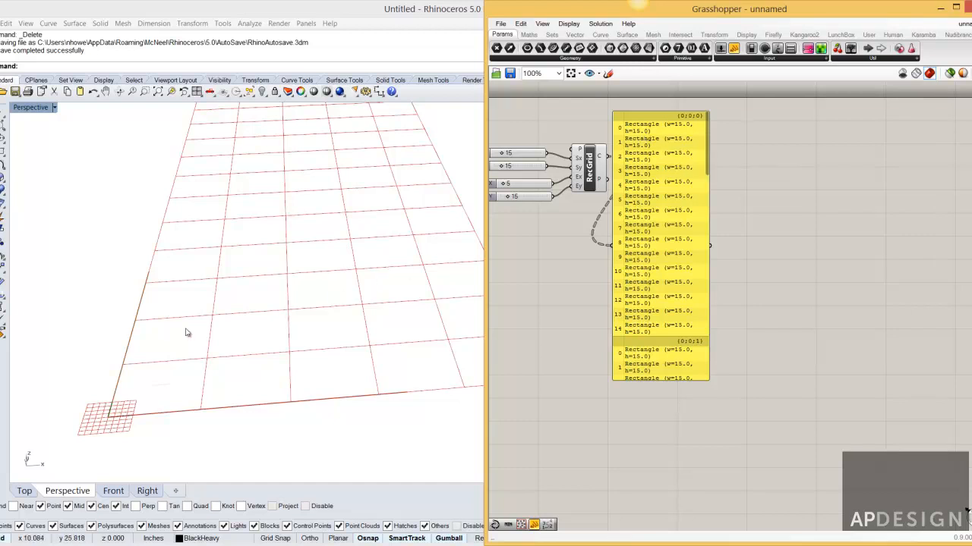
Step: Move the panel farther from the grid component and feed it from the grid's P output instead
{"action": "scroll", "coordinate": [144, 392], "scroll_direction": "down", "scroll_amount": 4}
{"action": "scroll", "coordinate": [145, 391], "scroll_direction": "up", "scroll_amount": 5}
{"action": "left_click", "coordinate": [150, 388]}
{"action": "scroll", "coordinate": [153, 389], "scroll_direction": "down", "scroll_amount": 5}
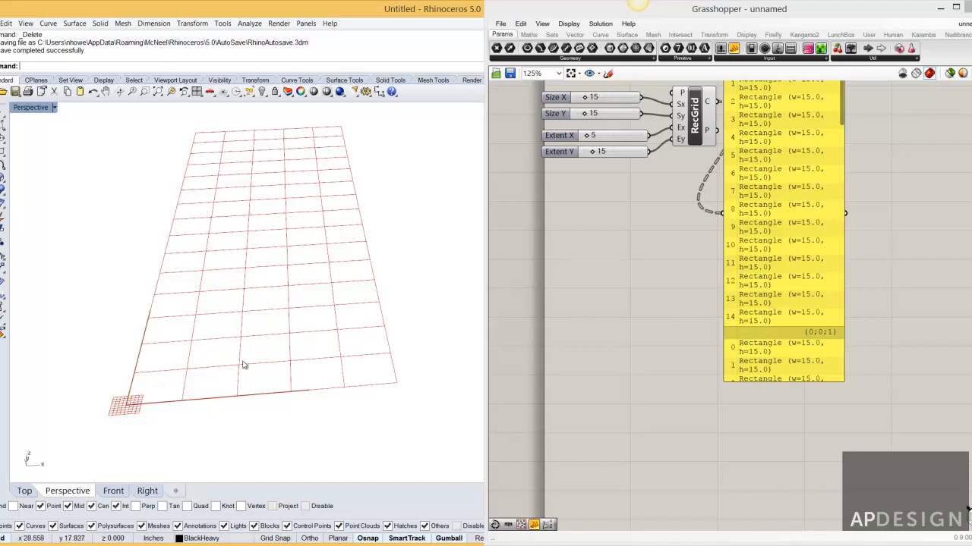
{"action": "left_click", "coordinate": [737, 303]}
{"action": "right_click_drag", "start_coordinate": [724, 293], "coordinate": [676, 396]}
{"action": "left_click_drag", "start_coordinate": [725, 338], "coordinate": [844, 300]}
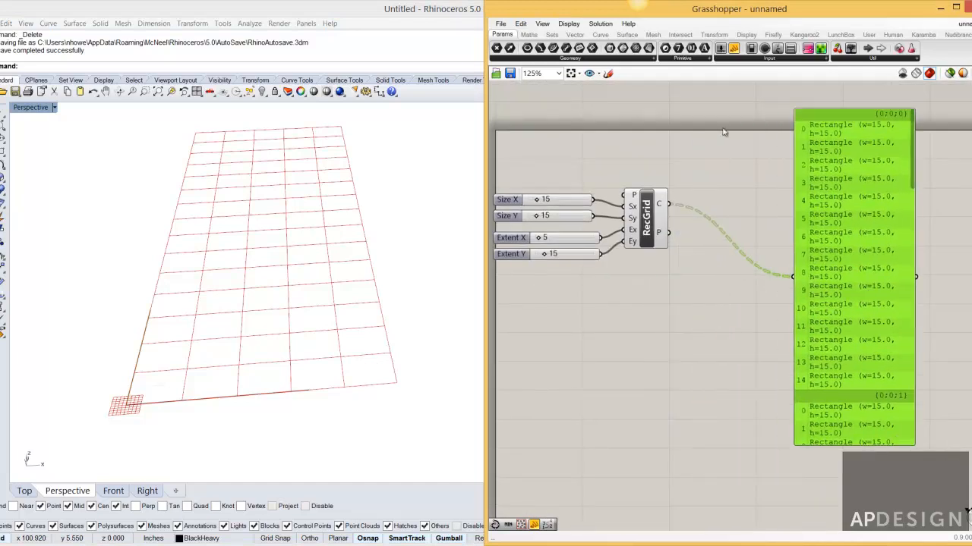
{"action": "left_click_drag", "start_coordinate": [669, 235], "coordinate": [793, 276]}
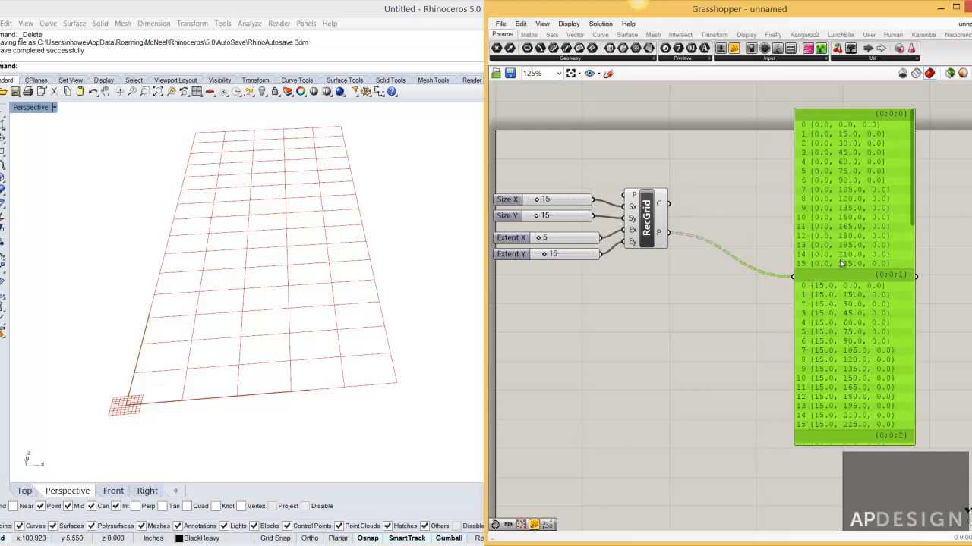
Step: Add a Point List component below the grid component and connect the grid's P output to its P input
{"action": "double_click", "coordinate": [730, 229]}
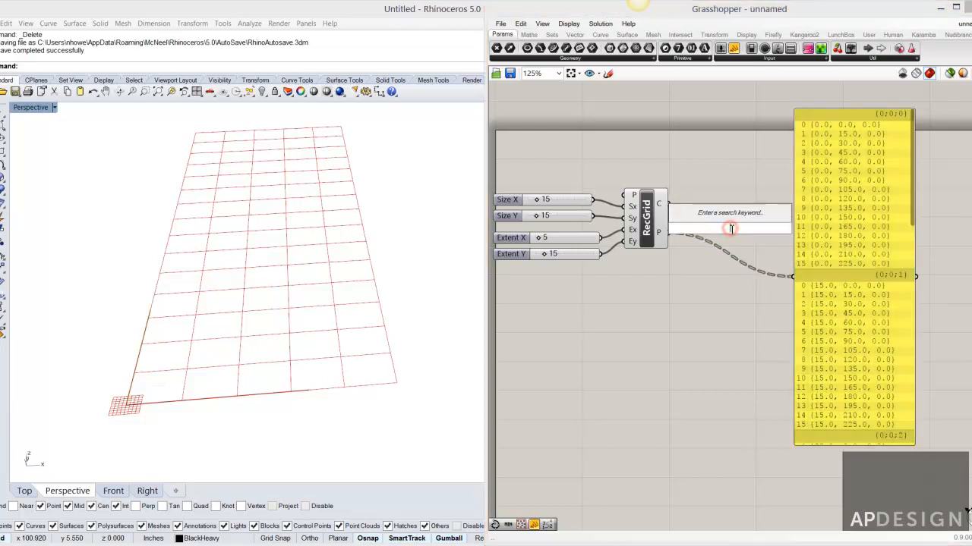
{"action": "type", "text": "point"}
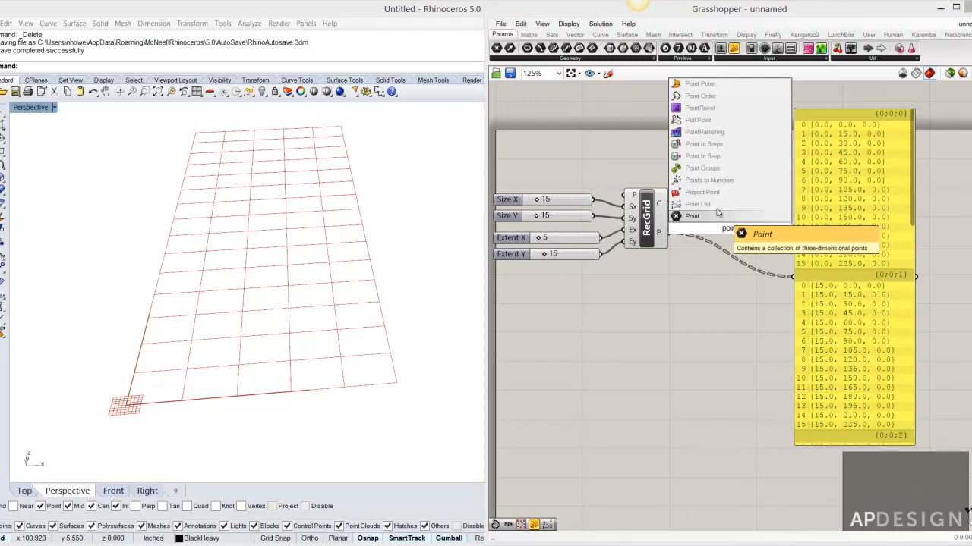
{"action": "left_click", "coordinate": [720, 216]}
{"action": "left_click_drag", "start_coordinate": [669, 232], "coordinate": [740, 285]}
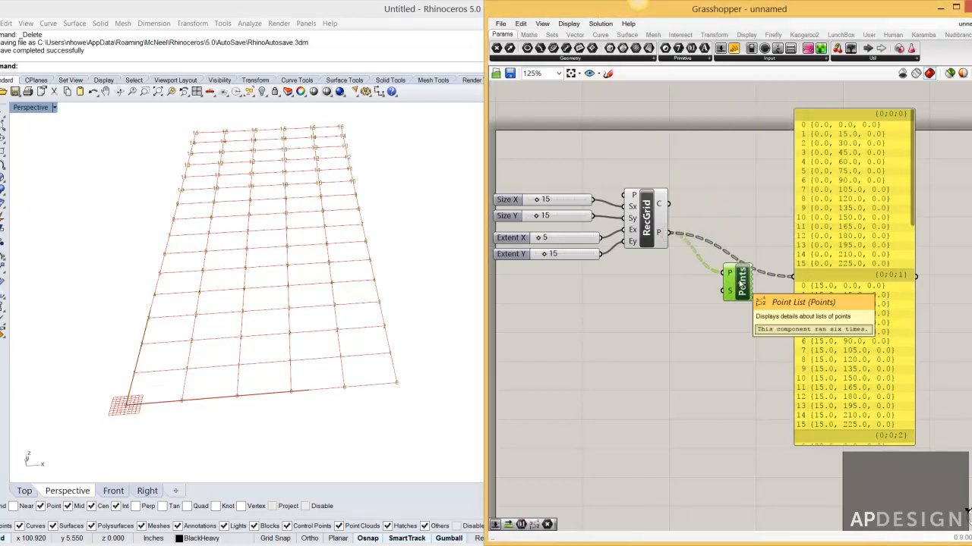
Step: Add a number slider with value 3 and connect it to the Point List's S input for the label size
{"action": "double_click", "coordinate": [679, 305]}
{"action": "type", "text": "3"}
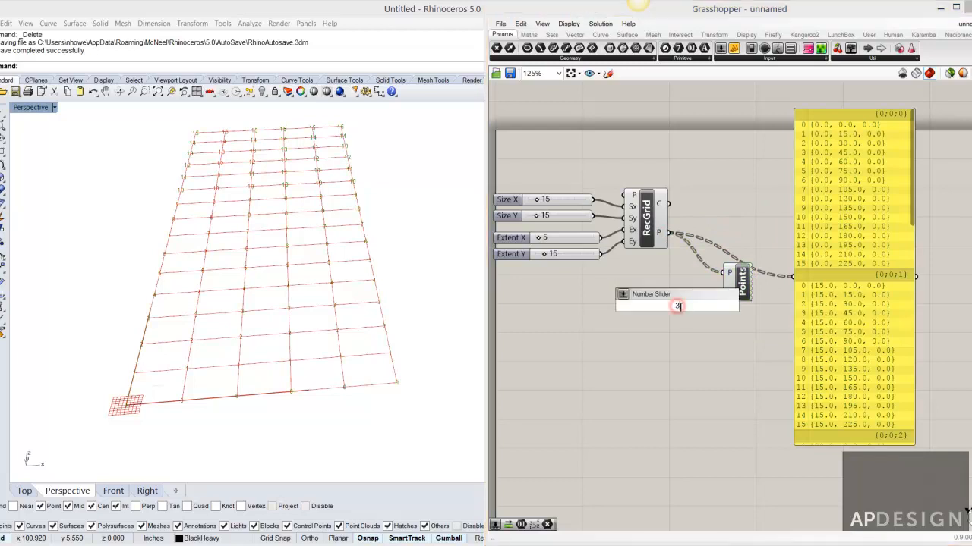
{"action": "key", "text": "Return"}
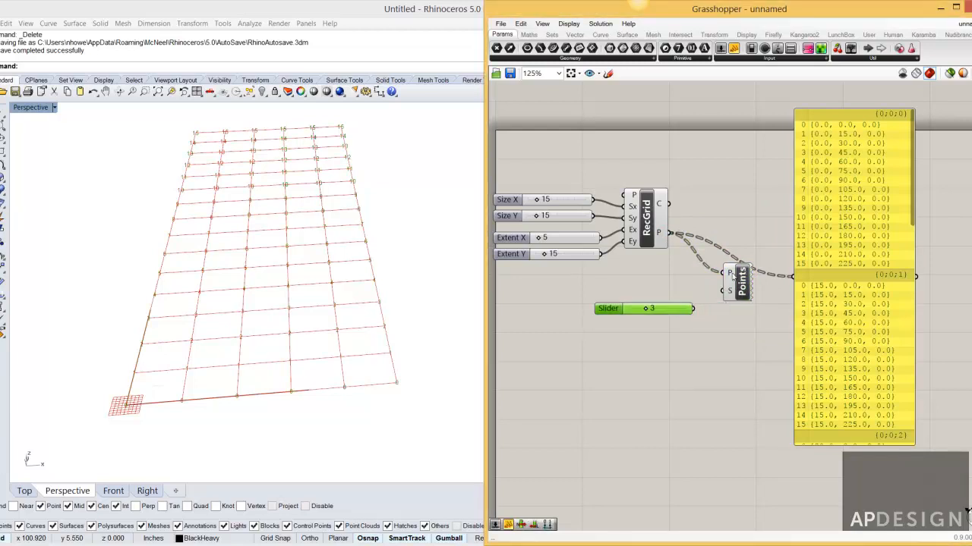
{"action": "scroll", "coordinate": [736, 282], "scroll_direction": "up", "scroll_amount": 3}
{"action": "left_click_drag", "start_coordinate": [738, 282], "coordinate": [742, 304]}
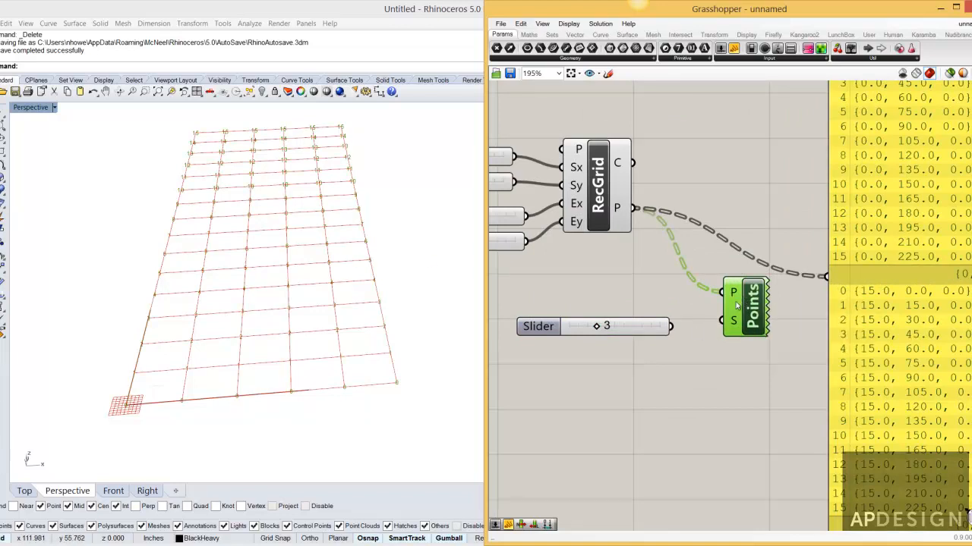
{"action": "left_click_drag", "start_coordinate": [671, 326], "coordinate": [734, 322]}
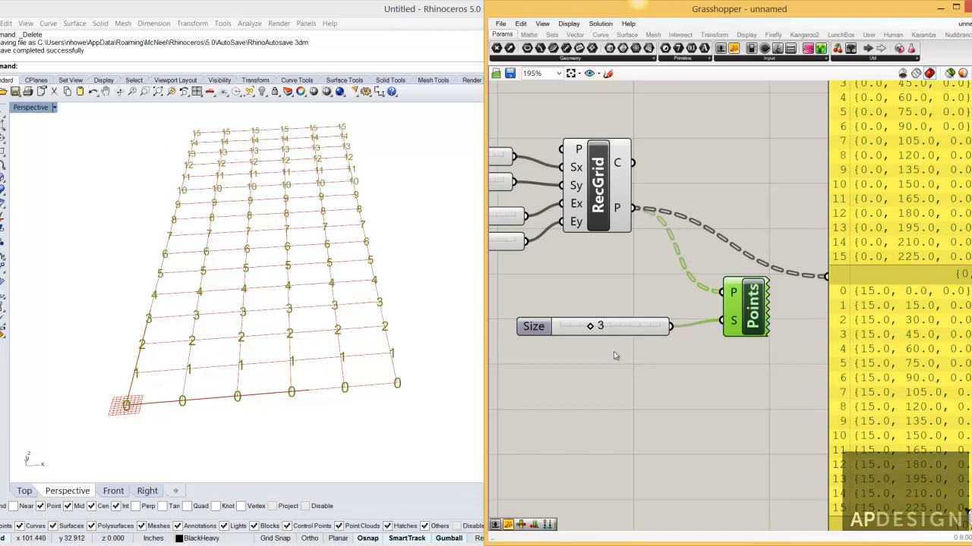
{"action": "left_click", "coordinate": [774, 378]}
{"action": "scroll", "coordinate": [759, 370], "scroll_direction": "down", "scroll_amount": 3}
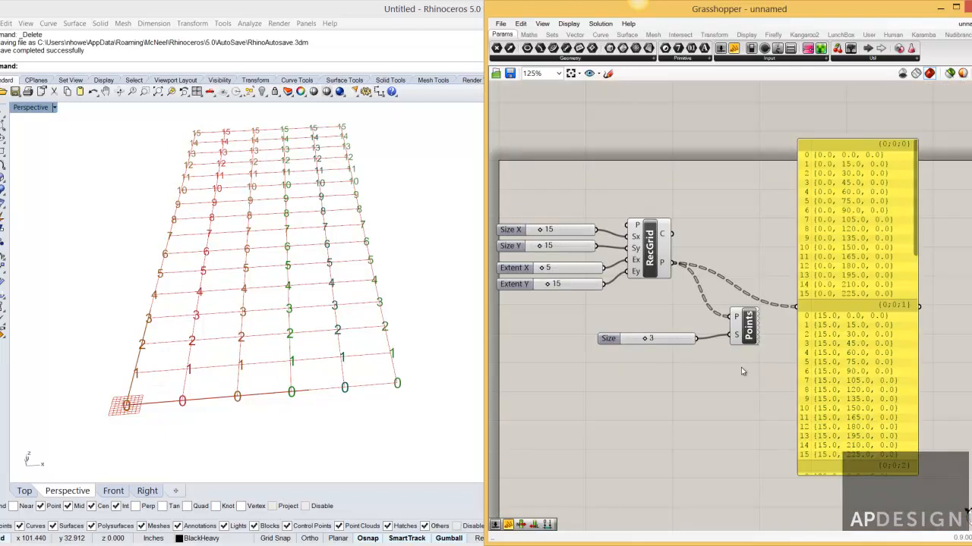
{"action": "right_click_drag", "start_coordinate": [741, 363], "coordinate": [715, 391]}
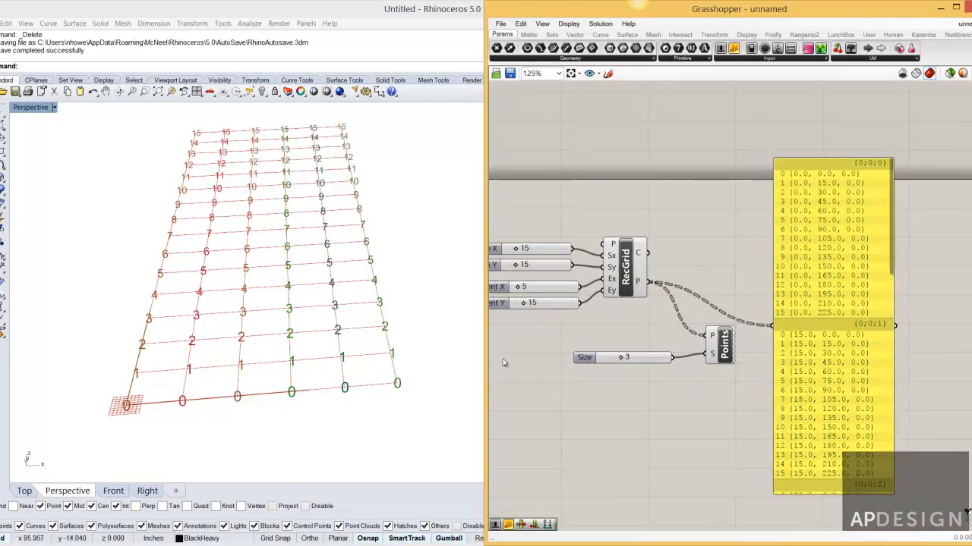
Step: Draw a rectangle about 20.7 inches wide in Rhino's Perspective viewport, just in front of the grid's near edge
{"action": "left_click", "coordinate": [15, 159]}
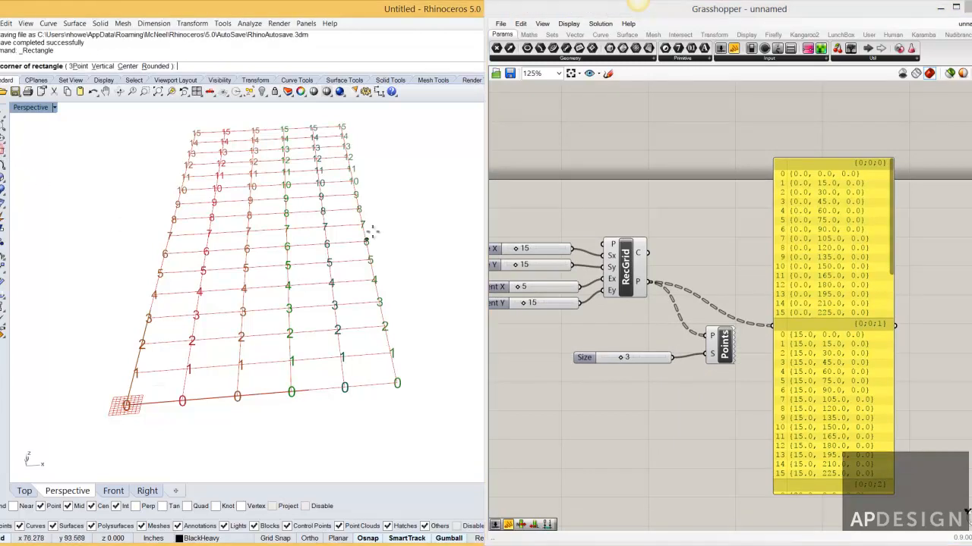
{"action": "scroll", "coordinate": [276, 403], "scroll_direction": "down", "scroll_amount": 3}
{"action": "scroll", "coordinate": [232, 426], "scroll_direction": "up", "scroll_amount": 5}
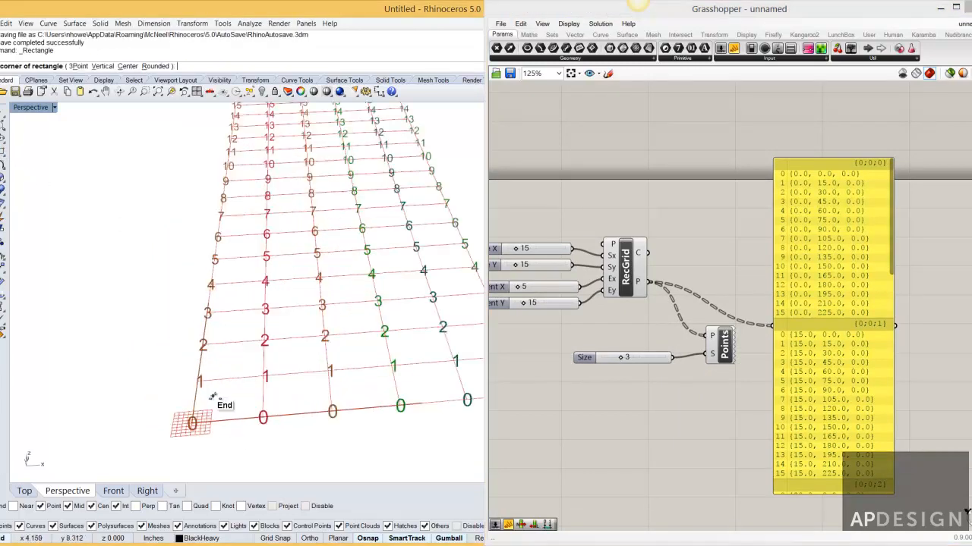
{"action": "scroll", "coordinate": [246, 395], "scroll_direction": "down", "scroll_amount": 5}
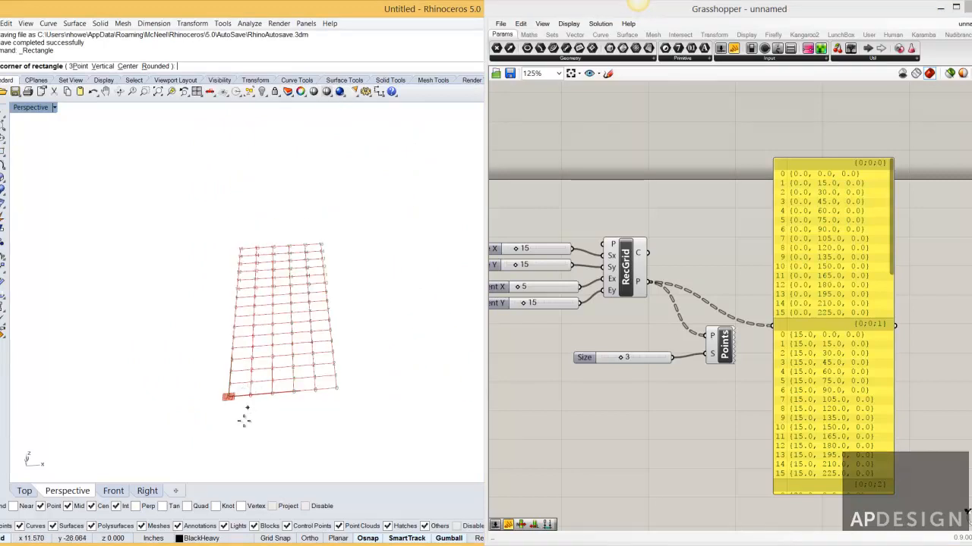
{"action": "left_click", "coordinate": [240, 438]}
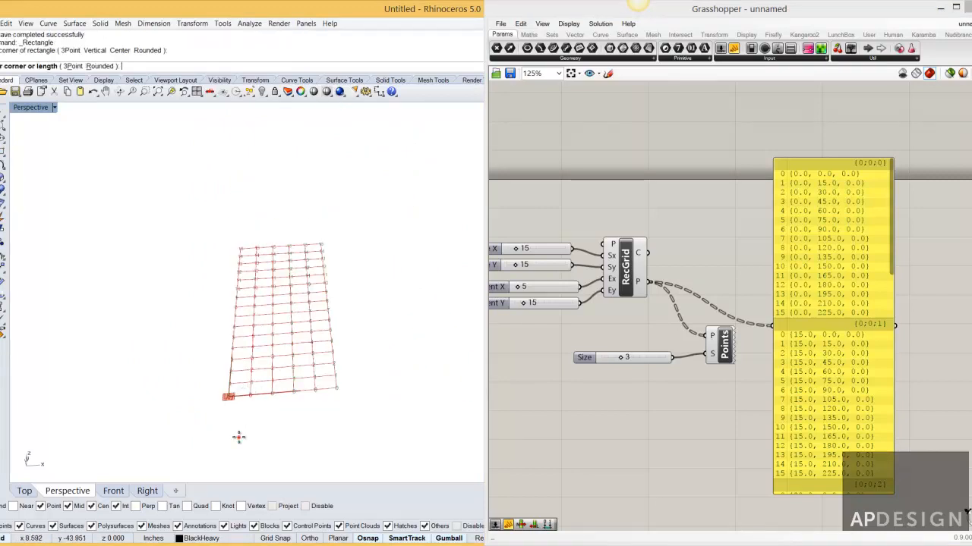
{"action": "left_click", "coordinate": [271, 412]}
{"action": "scroll", "coordinate": [276, 429], "scroll_direction": "up", "scroll_amount": 4}
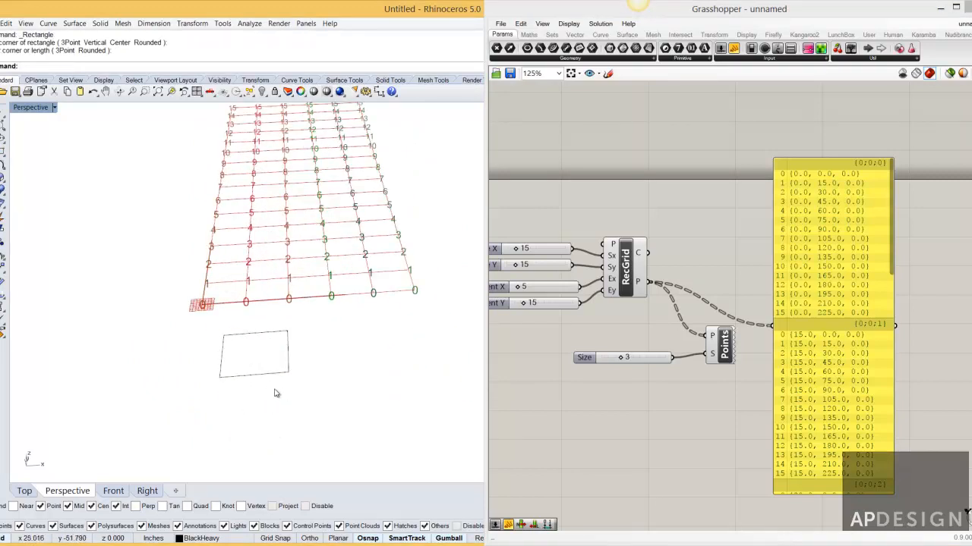
{"action": "scroll", "coordinate": [266, 362], "scroll_direction": "up", "scroll_amount": 2}
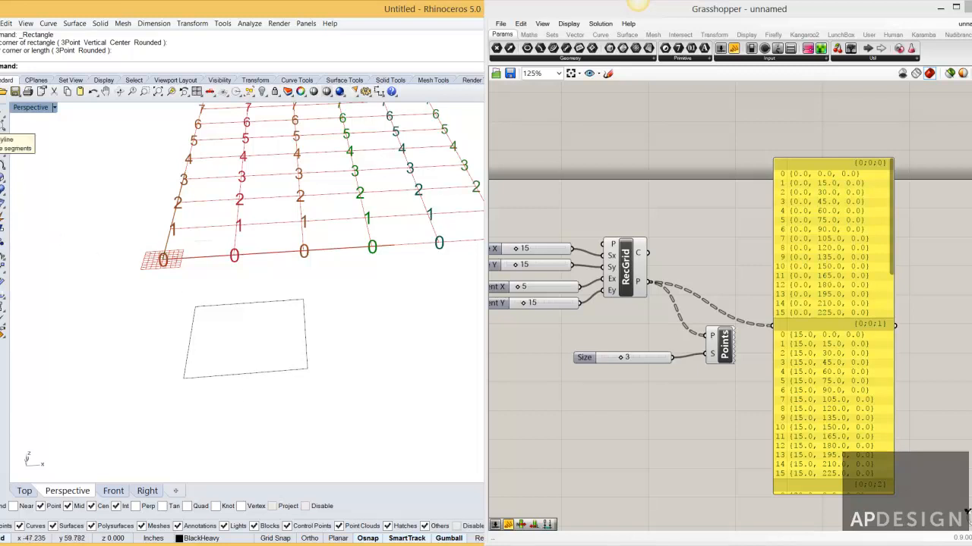
Step: Place a point object at the center of the rectangle using the center object snap
{"action": "left_click", "coordinate": [4, 116]}
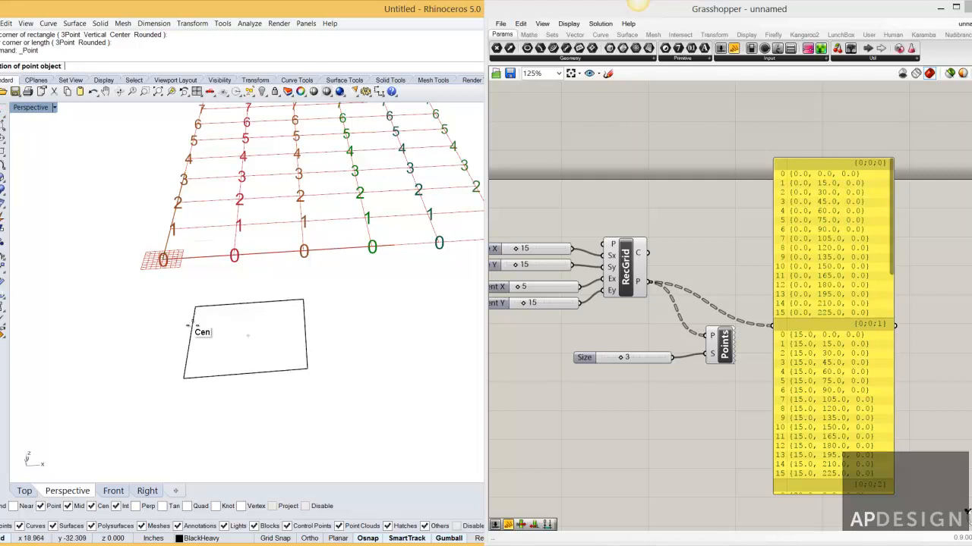
{"action": "left_click", "coordinate": [192, 326]}
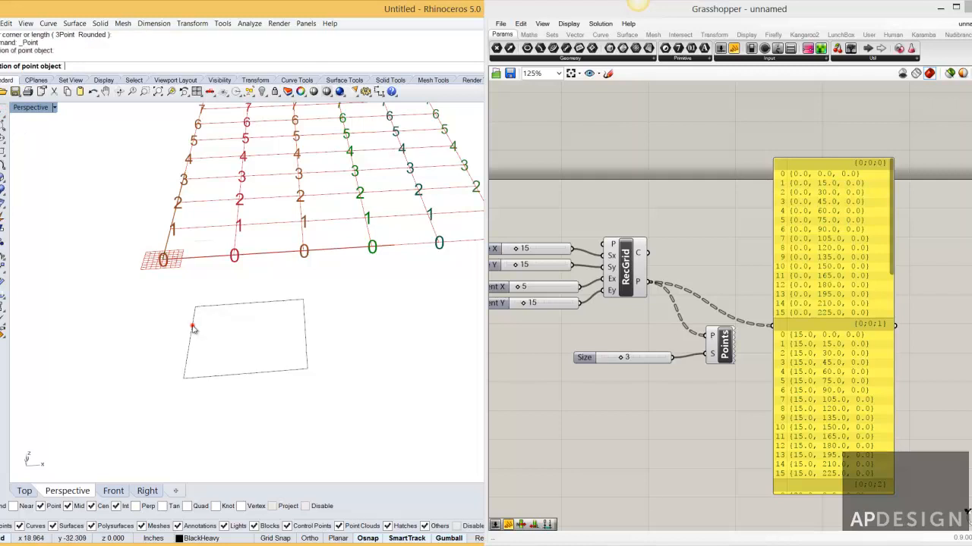
{"action": "right_click", "coordinate": [242, 332]}
{"action": "scroll", "coordinate": [247, 334], "scroll_direction": "up", "scroll_amount": 1}
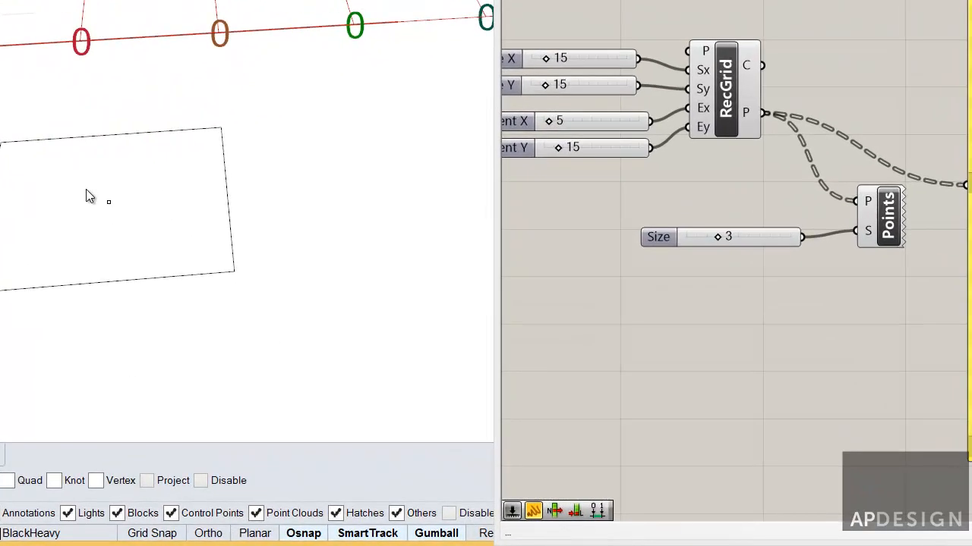
Step: Move the center point vertically down below the rectangle's plane with the gumball, and deselect it
{"action": "left_click", "coordinate": [86, 192]}
{"action": "right_click_drag", "start_coordinate": [134, 217], "coordinate": [74, 105]}
{"action": "left_click_drag", "start_coordinate": [74, 107], "coordinate": [85, 226]}
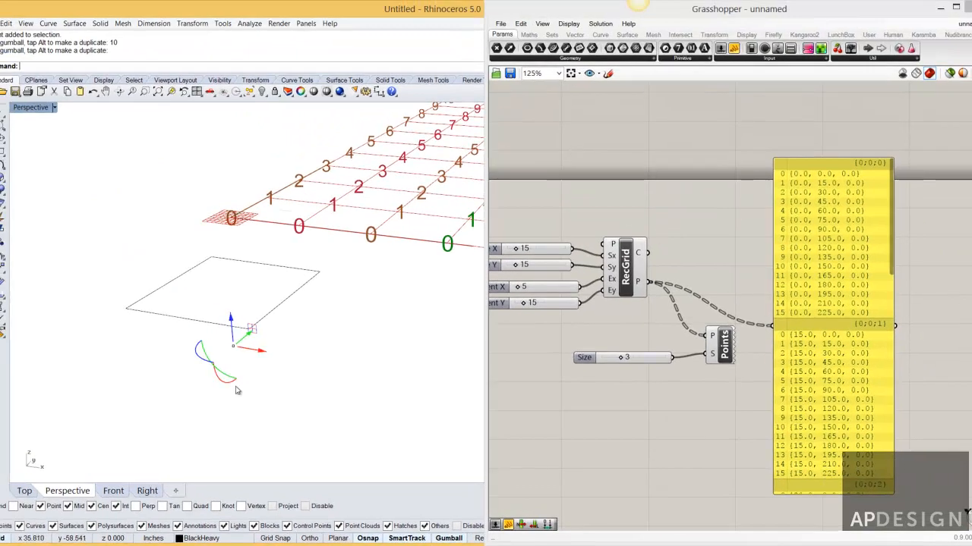
{"action": "left_click", "coordinate": [97, 280]}
Step: Draw lines from the lowered point to the rectangle's near-left and far-left corners
{"action": "right_click_drag", "start_coordinate": [242, 384], "coordinate": [251, 359]}
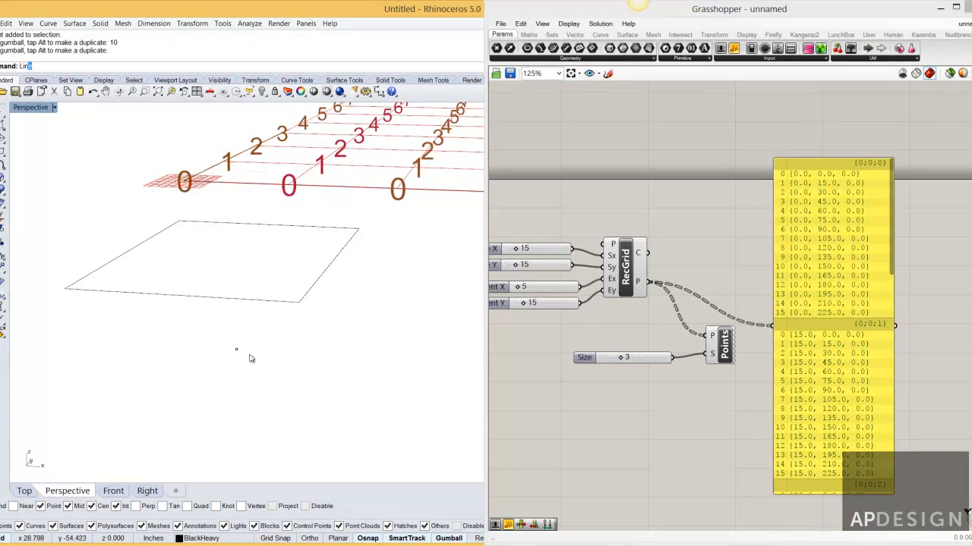
{"action": "key", "text": "Return"}
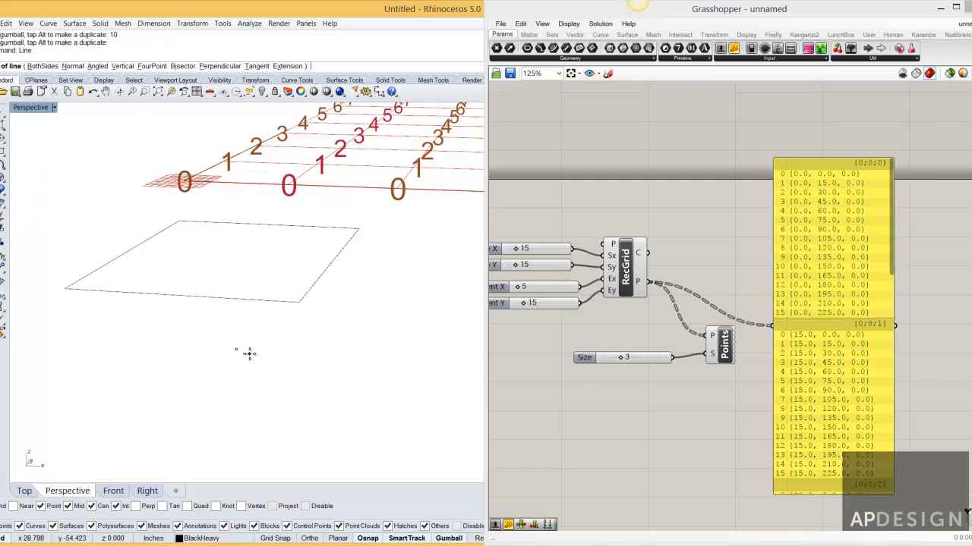
{"action": "left_click", "coordinate": [236, 348]}
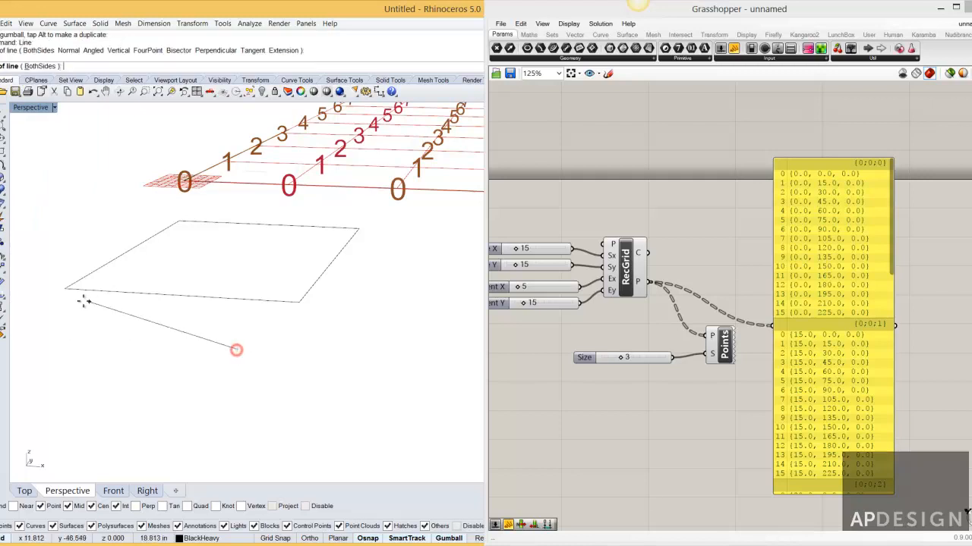
{"action": "left_click", "coordinate": [68, 288]}
{"action": "key", "text": "Return"}
{"action": "left_click", "coordinate": [236, 348]}
{"action": "left_click", "coordinate": [178, 219]}
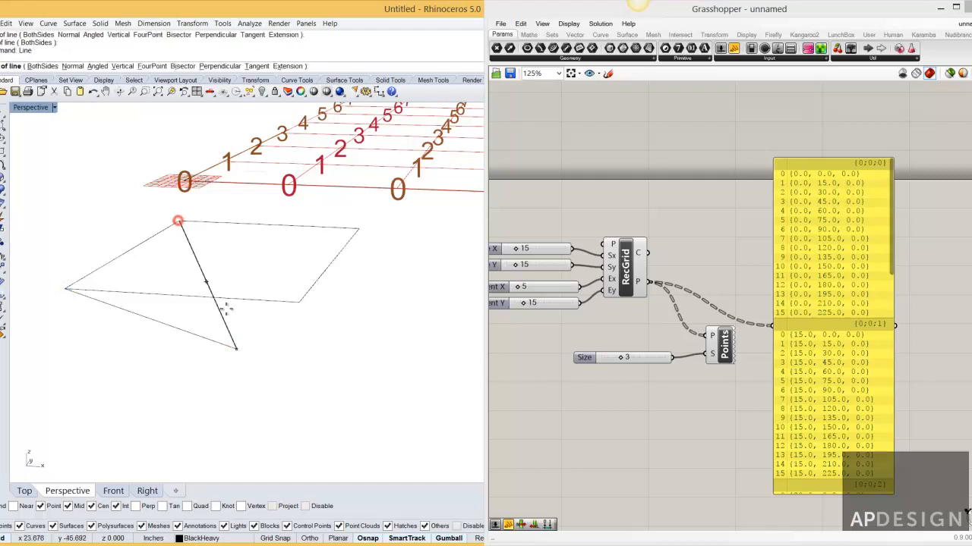
Step: Draw lines from the lowered point to the rectangle's two remaining right-hand corners to complete the inverted pyramid
{"action": "left_click", "coordinate": [236, 349]}
{"action": "key", "text": "Return"}
{"action": "key", "text": "Return"}
{"action": "left_click", "coordinate": [236, 349]}
{"action": "left_click", "coordinate": [357, 228]}
{"action": "key", "text": "Return"}
{"action": "left_click", "coordinate": [234, 349]}
{"action": "key", "text": "Escape"}
{"action": "key", "text": "Return"}
{"action": "mouse_move", "coordinate": [310, 347]}
{"action": "right_mouse_down"}
{"action": "mouse_move", "coordinate": [216, 338]}
{"action": "mouse_move", "coordinate": [217, 321]}
{"action": "mouse_move", "coordinate": [295, 342]}
{"action": "mouse_move", "coordinate": [301, 353]}
{"action": "right_mouse_up"}
{"action": "key", "text": "Escape"}
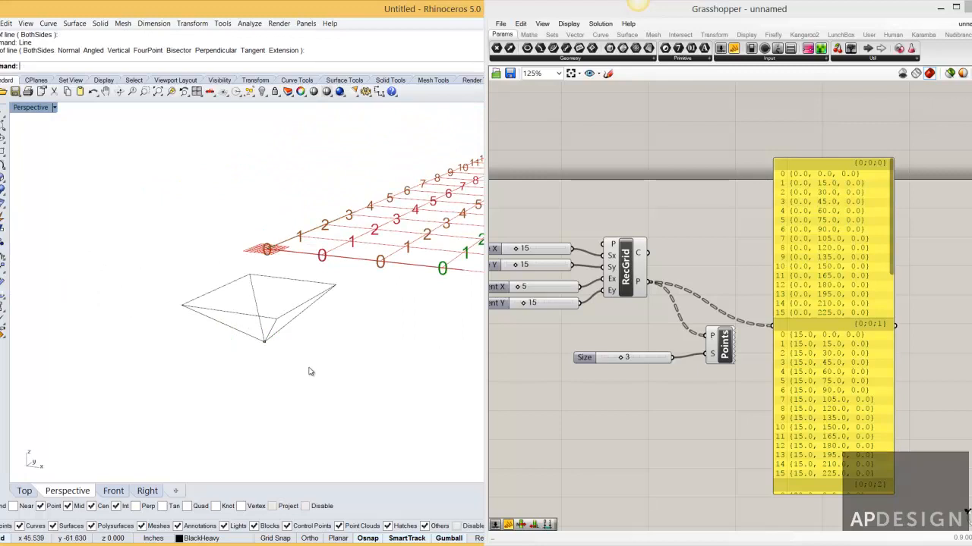
Step: Copy the whole inverted pyramid twice with Copy, corner to corner along its front edge, to form a row of three
{"action": "left_click", "coordinate": [308, 366]}
{"action": "type", "text": "Copy"}
{"action": "key", "text": "Return"}
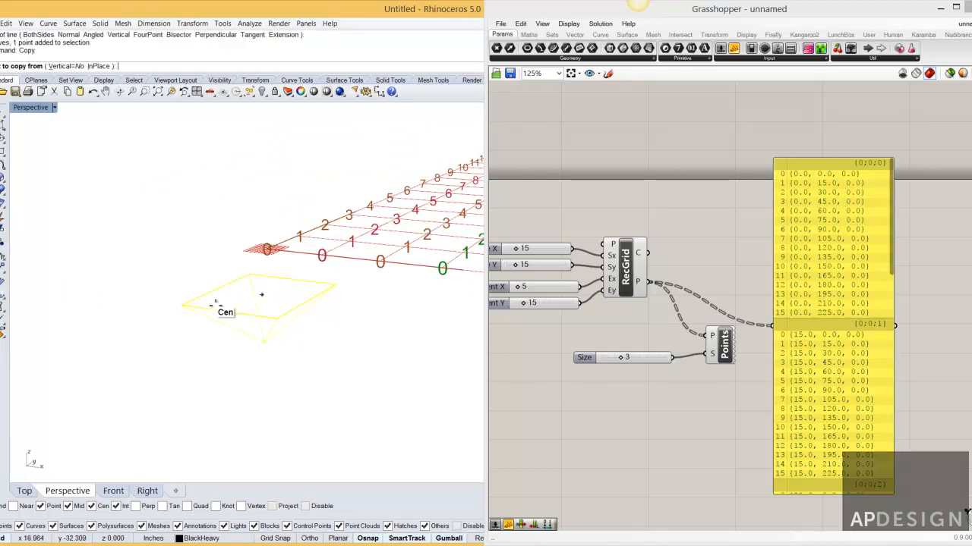
{"action": "left_click", "coordinate": [181, 306]}
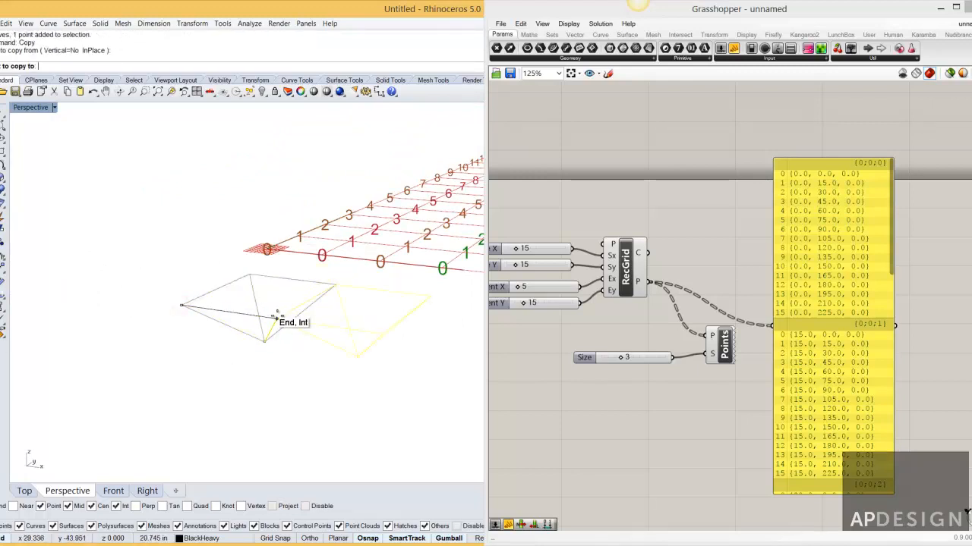
{"action": "left_click", "coordinate": [277, 319]}
{"action": "left_click", "coordinate": [381, 331]}
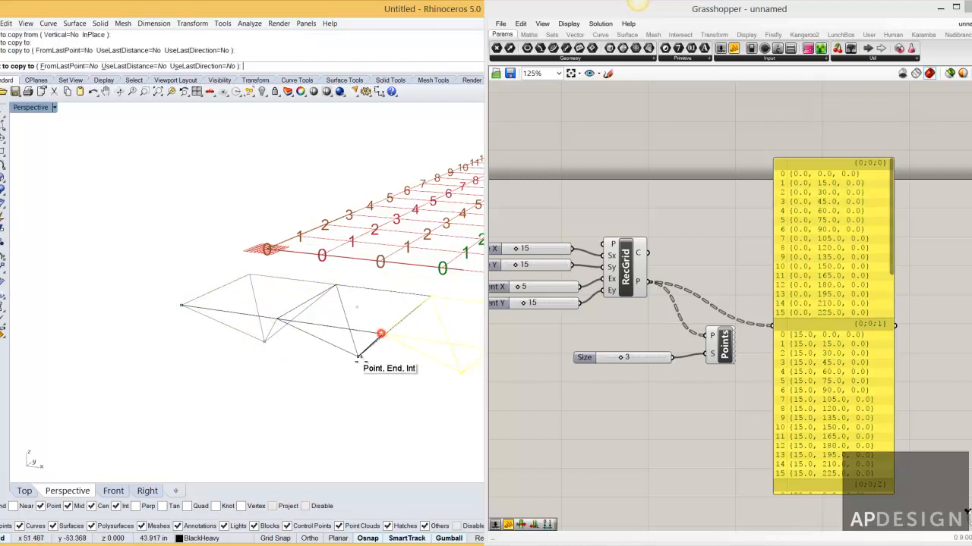
{"action": "key", "text": "Return"}
{"action": "right_click_drag", "start_coordinate": [350, 372], "coordinate": [339, 334]}
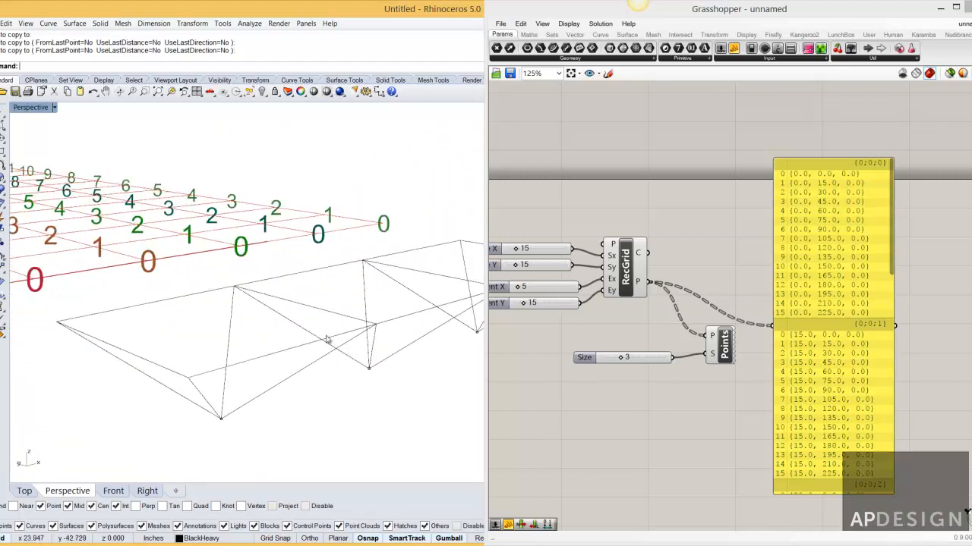
{"action": "right_click_drag", "start_coordinate": [685, 390], "coordinate": [682, 397]}
{"action": "right_click_drag", "start_coordinate": [202, 361], "coordinate": [251, 304]}
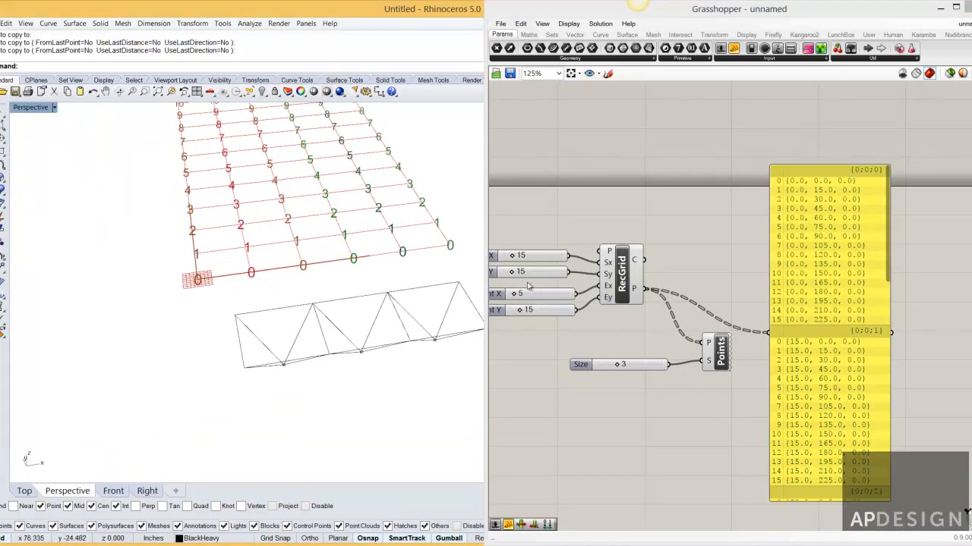
Step: In Grasshopper, add a Curve parameter beside the rectangular grid component and connect the grid's C output to it
{"action": "scroll", "coordinate": [671, 317], "scroll_direction": "up", "scroll_amount": 3}
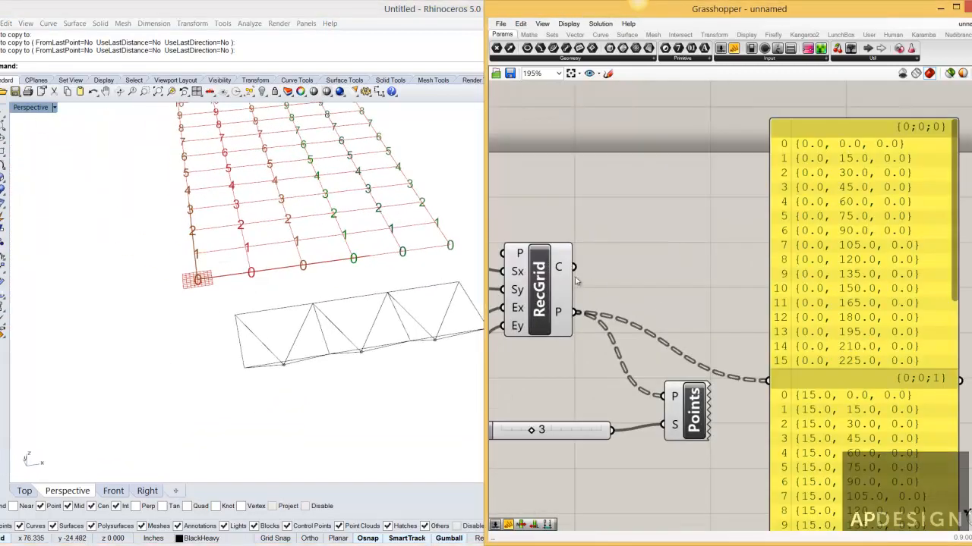
{"action": "double_click", "coordinate": [626, 272]}
{"action": "type", "text": "curve"}
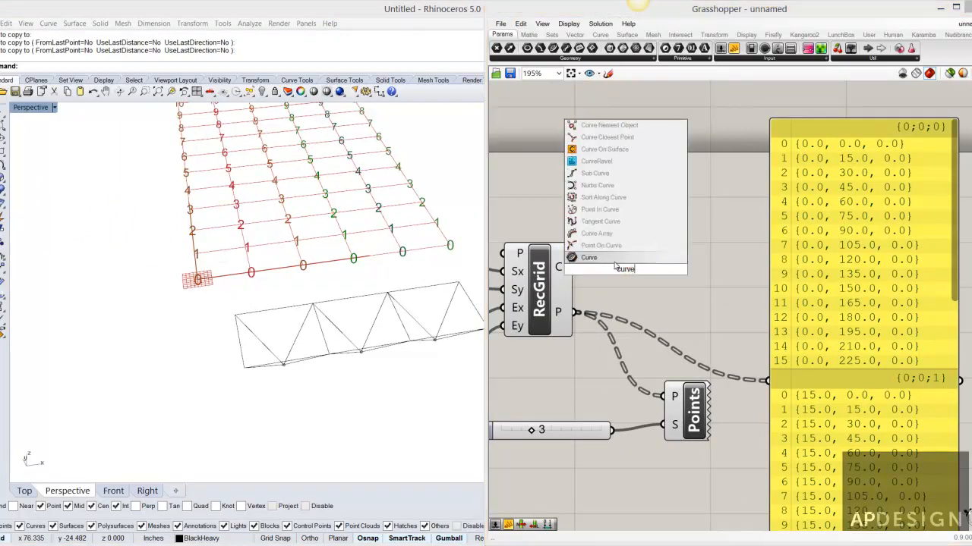
{"action": "left_click", "coordinate": [589, 257]}
{"action": "left_click_drag", "start_coordinate": [575, 265], "coordinate": [597, 269]}
{"action": "scroll", "coordinate": [629, 297], "scroll_direction": "down", "scroll_amount": 3}
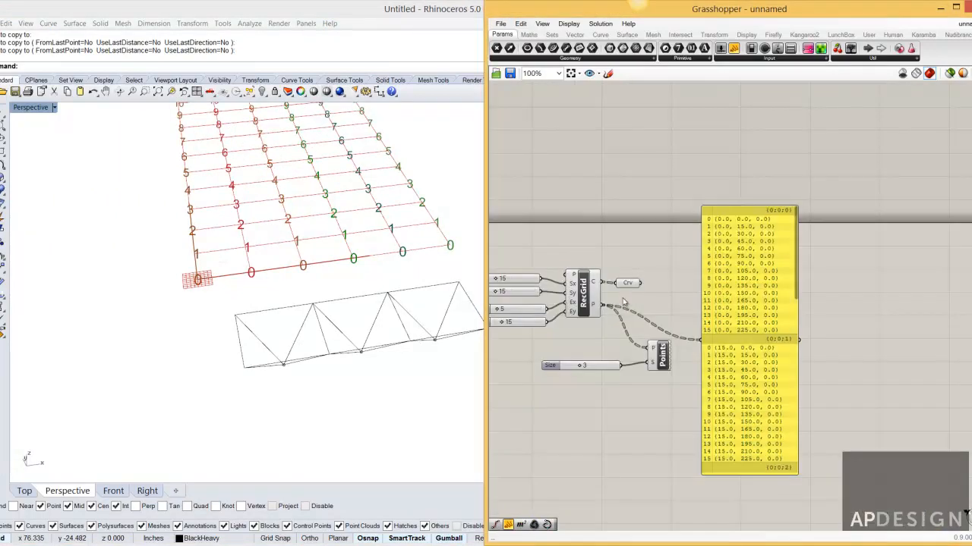
{"action": "scroll", "coordinate": [630, 302], "scroll_direction": "up", "scroll_amount": 4}
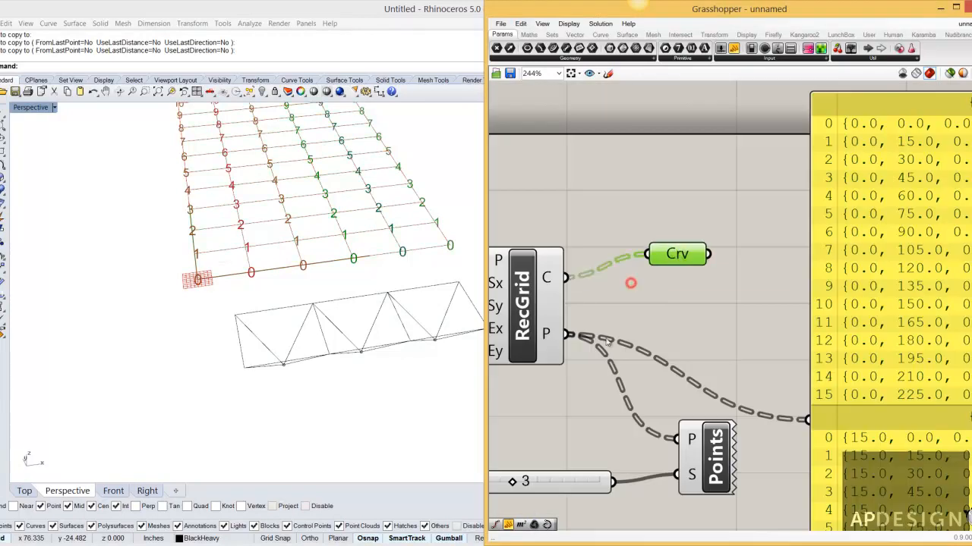
Step: Turn off the preview of the rectangular grid component, with its sliders selected along with it
{"action": "scroll", "coordinate": [638, 302], "scroll_direction": "down", "scroll_amount": 5}
{"action": "left_click_drag", "start_coordinate": [604, 345], "coordinate": [566, 282]}
{"action": "middle_click", "coordinate": [566, 282]}
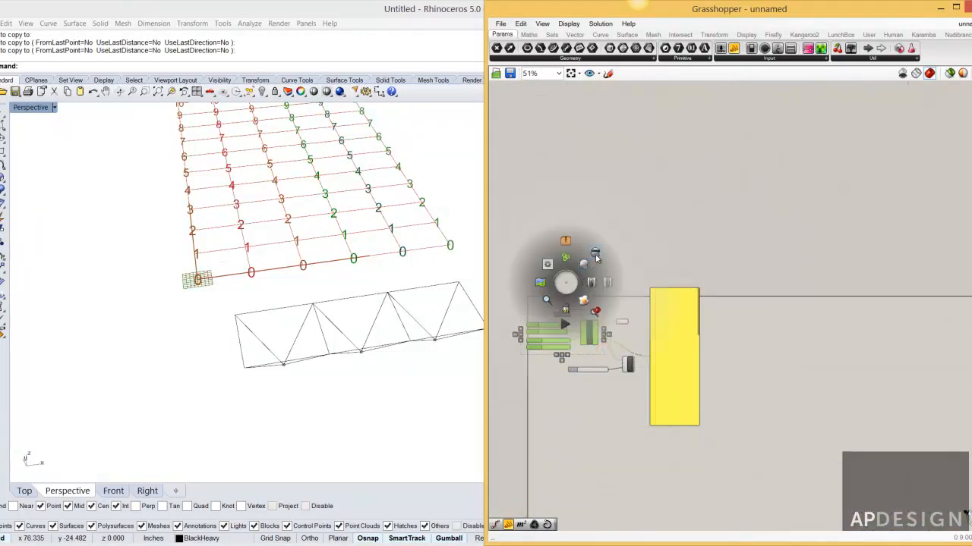
{"action": "left_click", "coordinate": [596, 258]}
{"action": "scroll", "coordinate": [607, 334], "scroll_direction": "up", "scroll_amount": 2}
{"action": "left_click", "coordinate": [643, 340]}
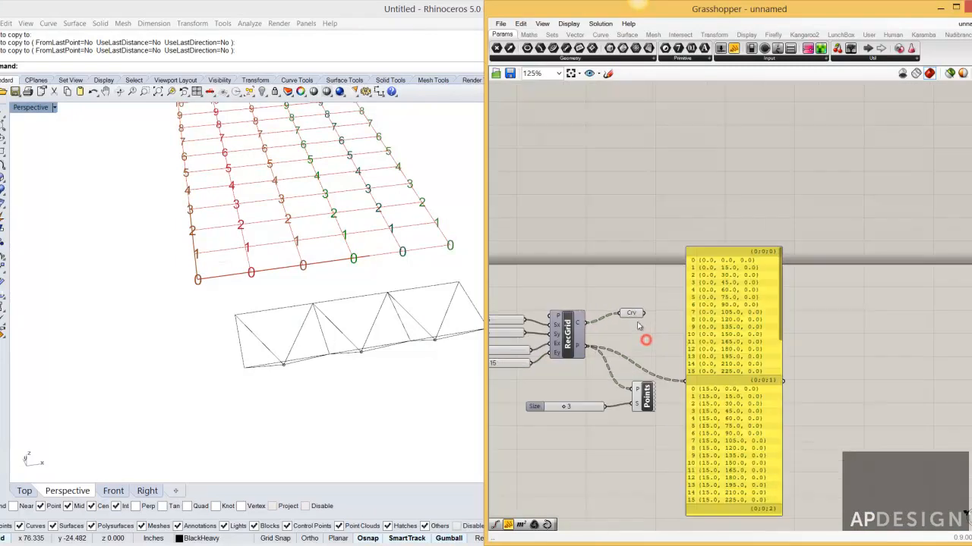
Step: Turn off the preview of the Point List component to hide the point labels
{"action": "scroll", "coordinate": [637, 325], "scroll_direction": "up", "scroll_amount": 4}
{"action": "left_click", "coordinate": [627, 305]}
{"action": "left_click", "coordinate": [657, 449]}
{"action": "middle_click", "coordinate": [658, 450]}
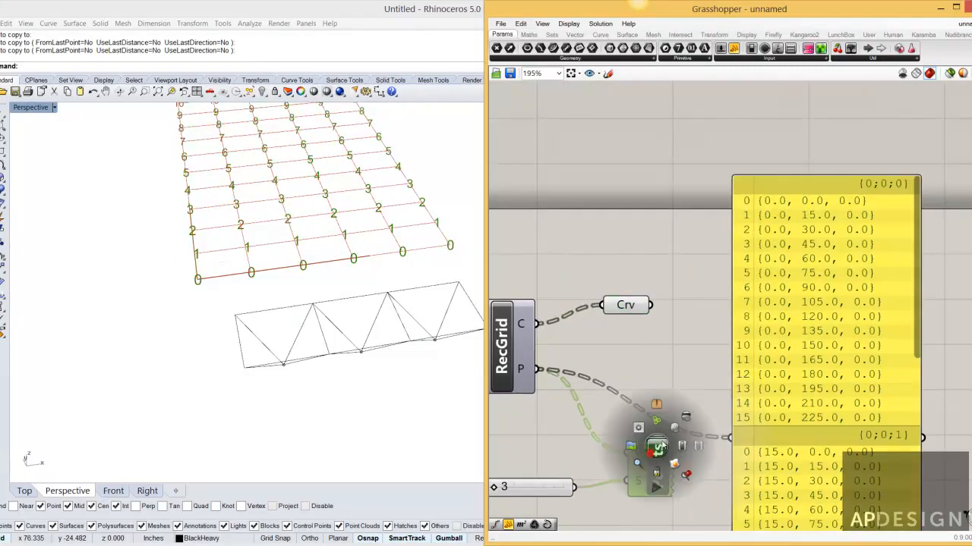
{"action": "left_click", "coordinate": [685, 417]}
Step: Move the panel farther away from the Curve parameter to make room for another component
{"action": "right_click_drag", "start_coordinate": [296, 298], "coordinate": [357, 281]}
{"action": "right_click_drag", "start_coordinate": [636, 328], "coordinate": [563, 323]}
{"action": "left_click_drag", "start_coordinate": [668, 325], "coordinate": [816, 313]}
Step: Add an Explode component fed by the Curve parameter and send its S output to the panel
{"action": "double_click", "coordinate": [666, 293]}
{"action": "type", "text": "explode"}
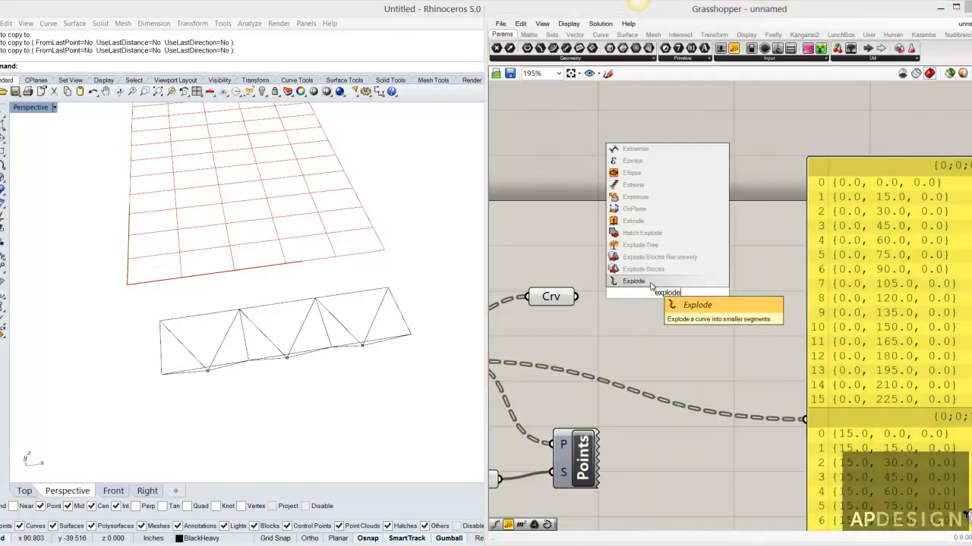
{"action": "key", "text": "Return"}
{"action": "left_click_drag", "start_coordinate": [581, 297], "coordinate": [827, 453]}
{"action": "scroll", "coordinate": [707, 287], "scroll_direction": "up", "scroll_amount": 2}
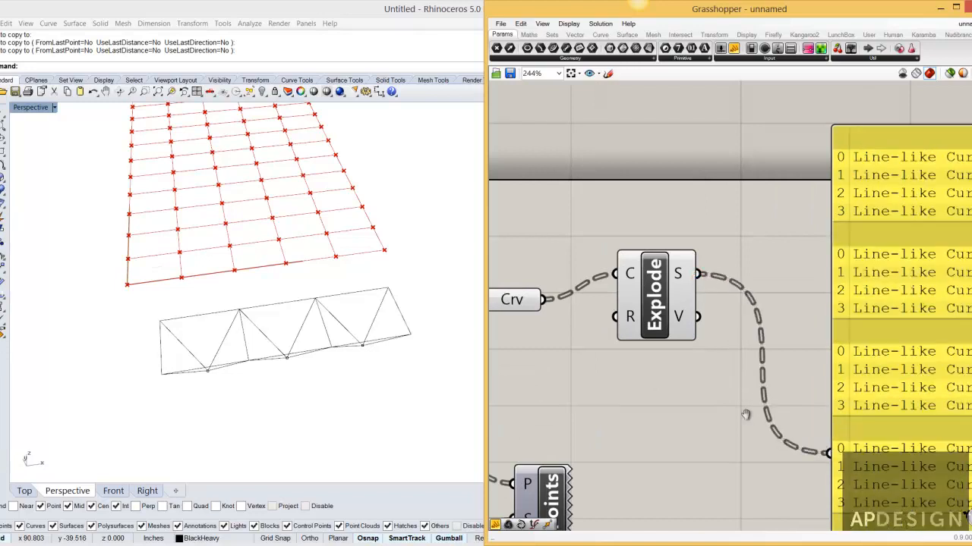
Step: Feed the panel from Explode's V output instead of the S output
{"action": "right_click_drag", "start_coordinate": [866, 166], "coordinate": [759, 157]}
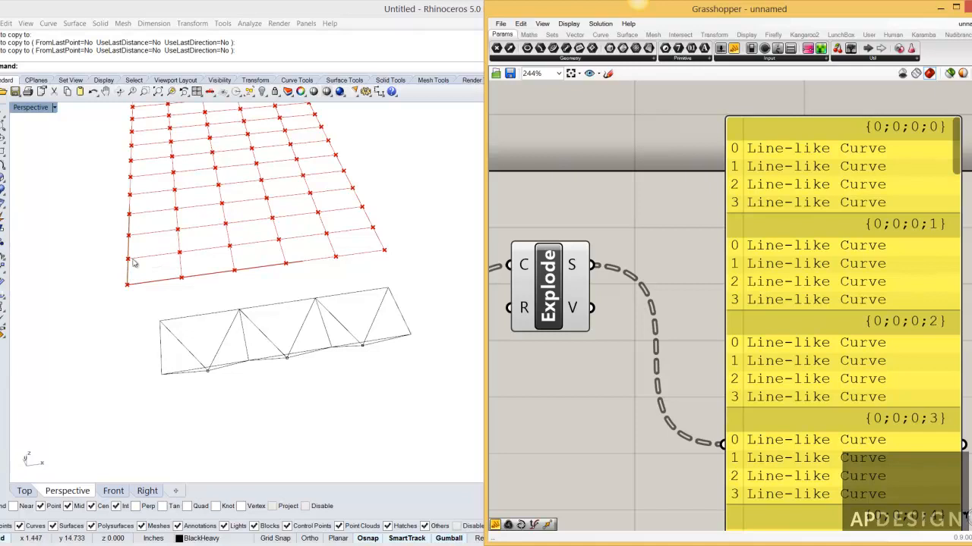
{"action": "left_click_drag", "start_coordinate": [591, 307], "coordinate": [726, 434]}
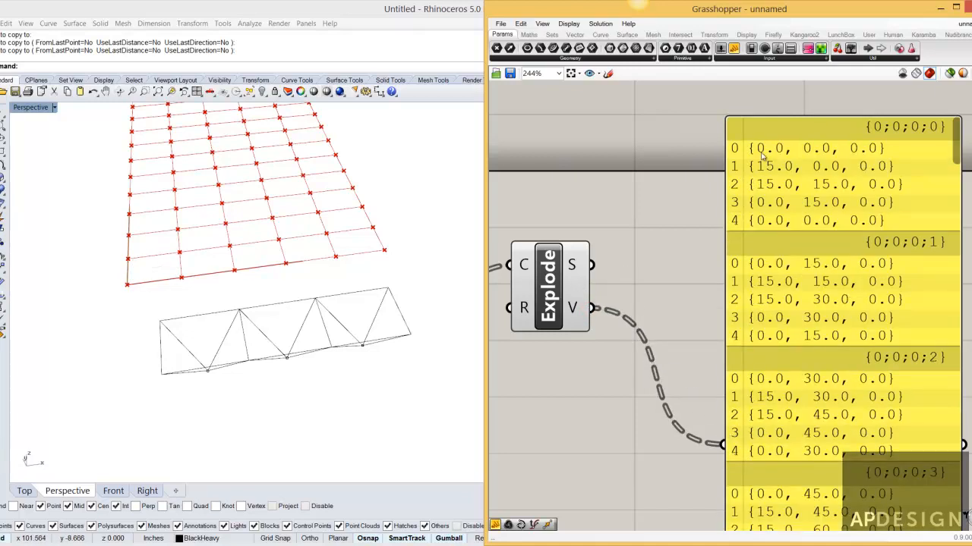
{"action": "scroll", "coordinate": [753, 175], "scroll_direction": "down", "scroll_amount": 2}
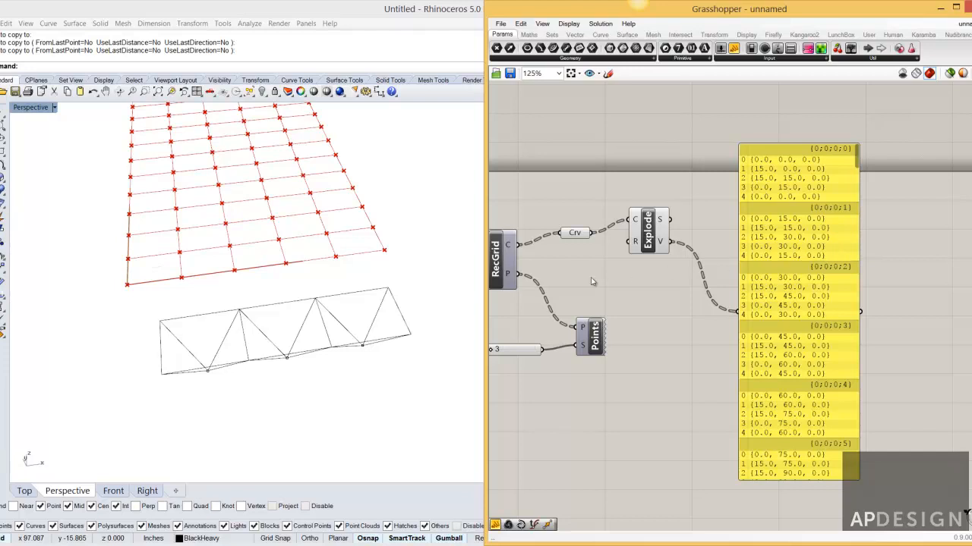
Step: Feed the Point List, moved below Explode, from Explode's V output and turn its preview back on
{"action": "left_click_drag", "start_coordinate": [598, 337], "coordinate": [669, 325]}
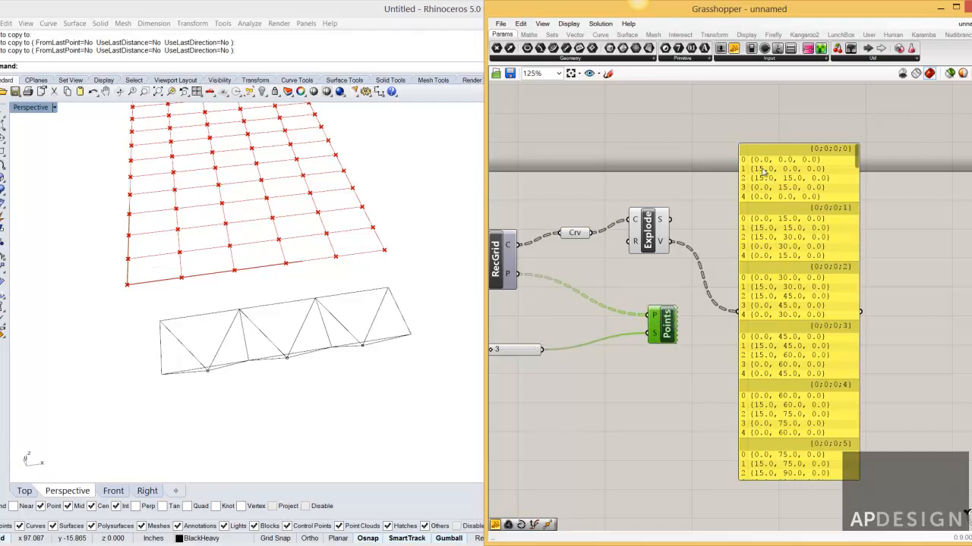
{"action": "left_click_drag", "start_coordinate": [671, 244], "coordinate": [659, 315]}
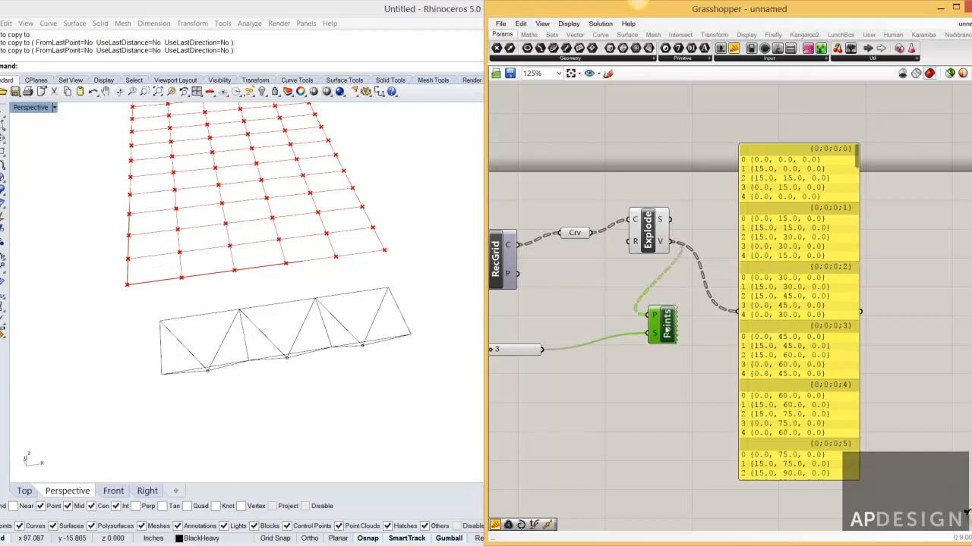
{"action": "middle_click", "coordinate": [666, 331]}
{"action": "left_click", "coordinate": [679, 311]}
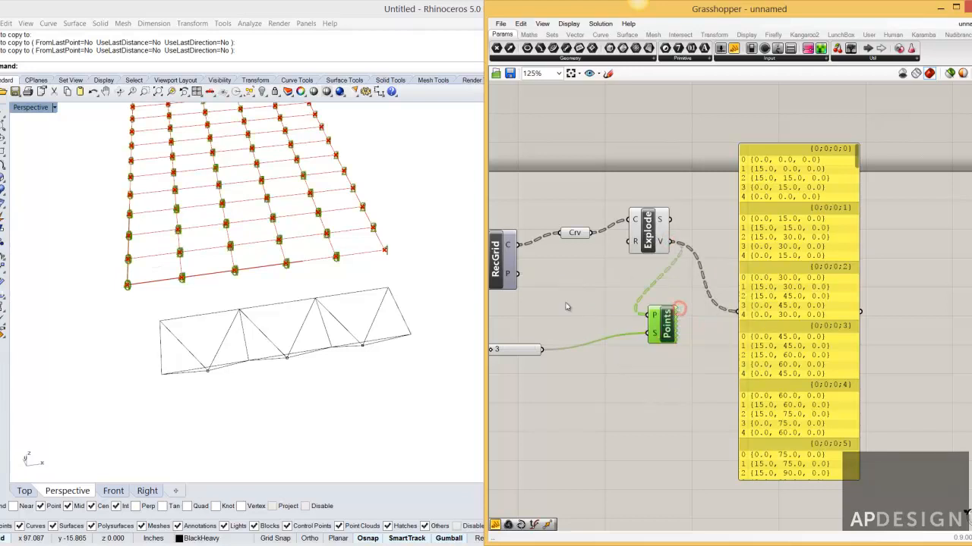
Step: Examine the overlapping vertex numbers around the grid's corner cells and the Curve parameter that feeds Explode
{"action": "right_click_drag", "start_coordinate": [644, 292], "coordinate": [668, 285]}
{"action": "right_click_drag", "start_coordinate": [119, 310], "coordinate": [135, 310]}
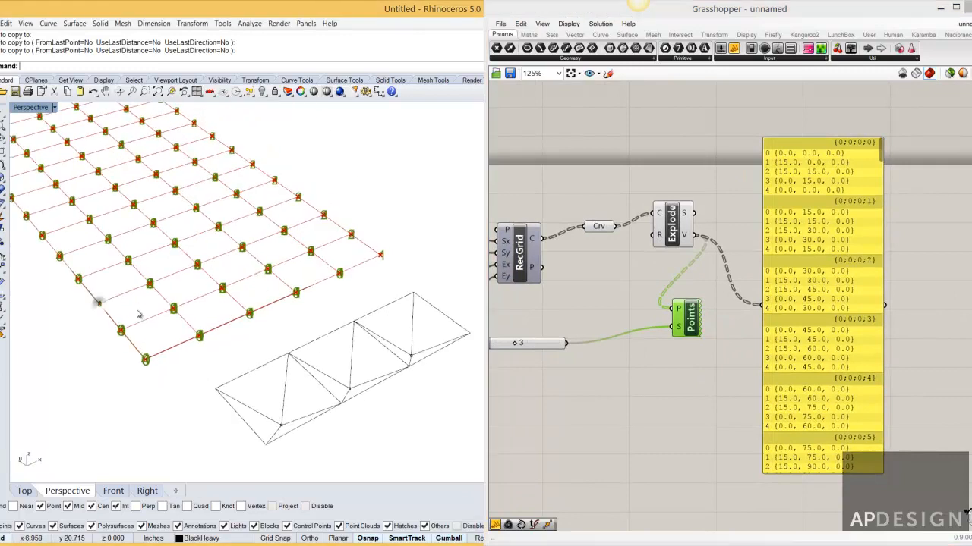
{"action": "scroll", "coordinate": [134, 326], "scroll_direction": "up", "scroll_amount": 5}
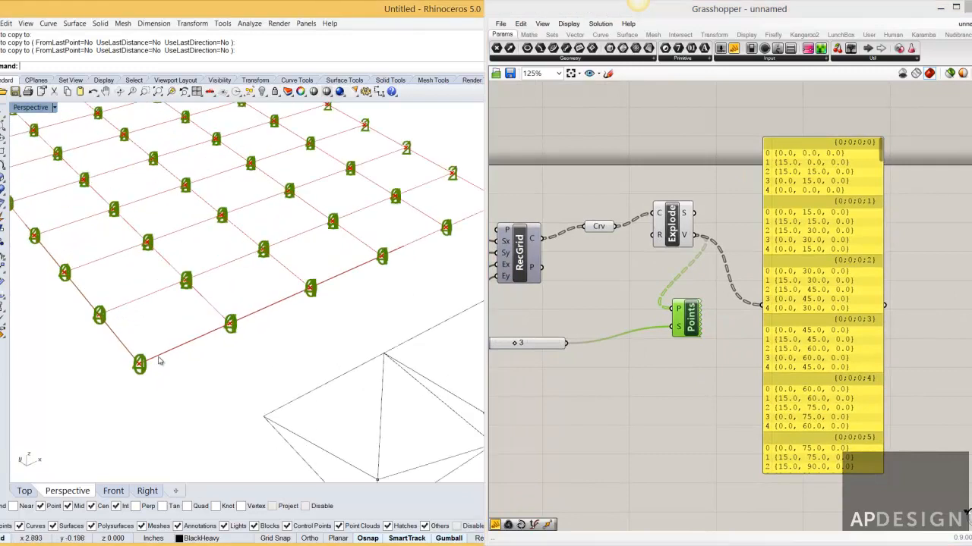
{"action": "left_click", "coordinate": [605, 232]}
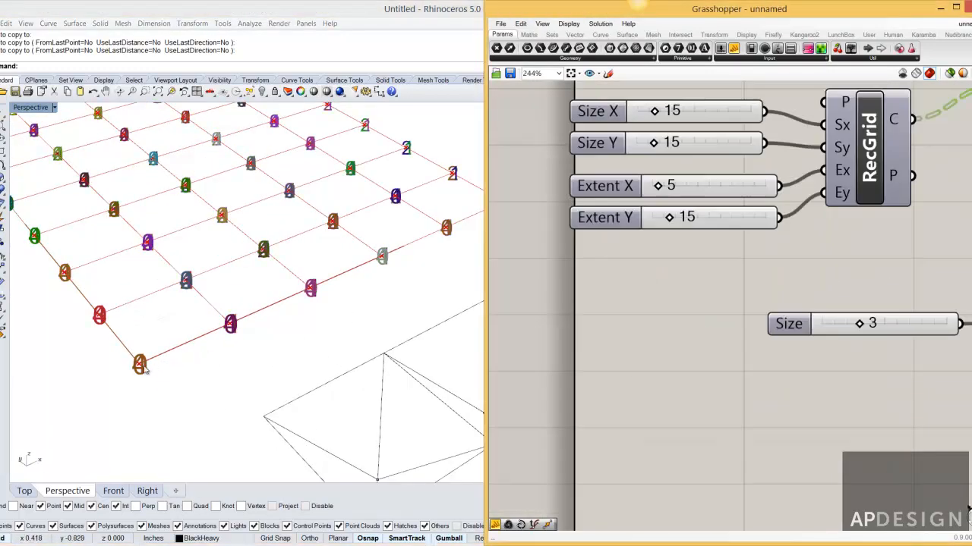
{"action": "scroll", "coordinate": [135, 369], "scroll_direction": "up", "scroll_amount": 8}
{"action": "scroll", "coordinate": [389, 299], "scroll_direction": "down", "scroll_amount": 2}
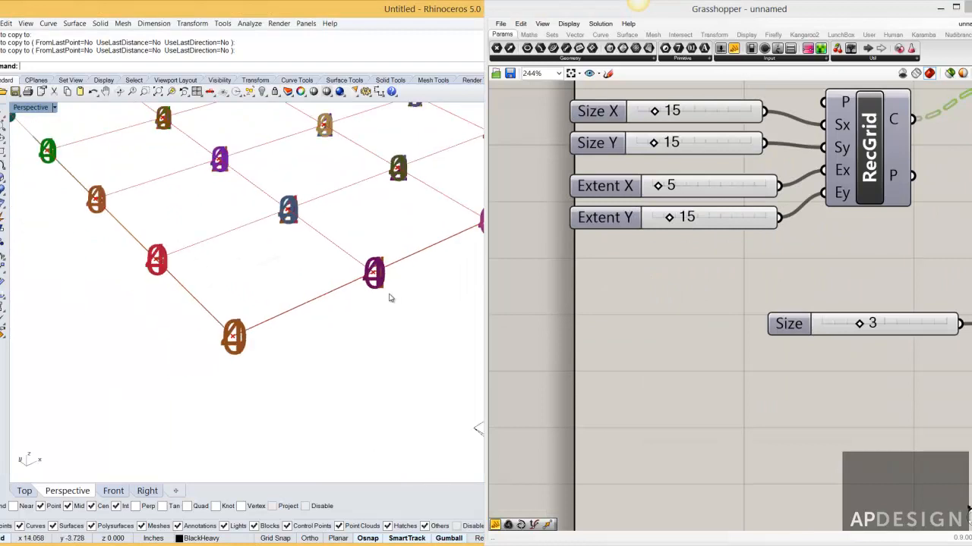
{"action": "scroll", "coordinate": [389, 298], "scroll_direction": "down", "scroll_amount": 3}
{"action": "scroll", "coordinate": [708, 282], "scroll_direction": "down", "scroll_amount": 4}
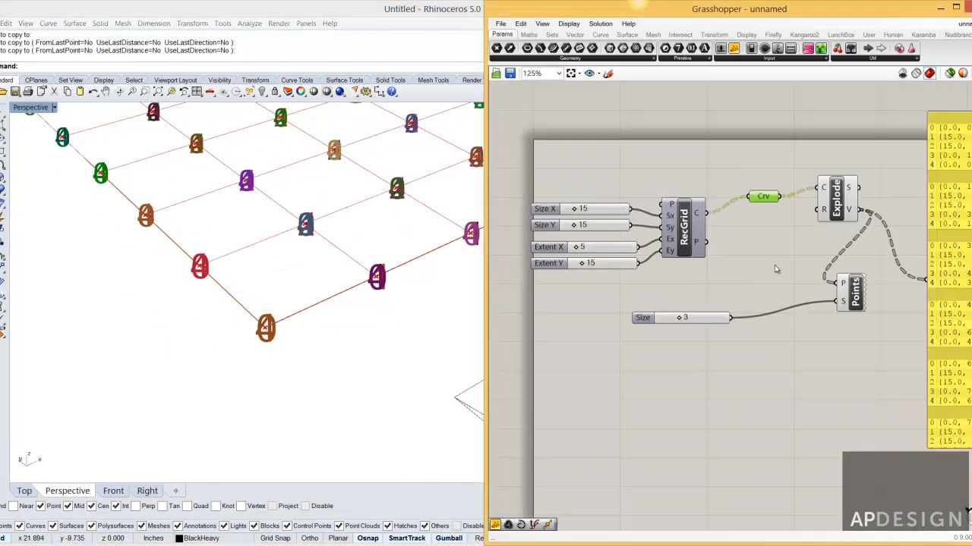
Step: Add a List Item component, shift Explode away to make room, and feed the List Item's L input from the Curve parameter
{"action": "right_click_drag", "start_coordinate": [885, 257], "coordinate": [771, 265]}
{"action": "double_click", "coordinate": [688, 252]}
{"action": "type", "text": "item"}
{"action": "left_click", "coordinate": [672, 240]}
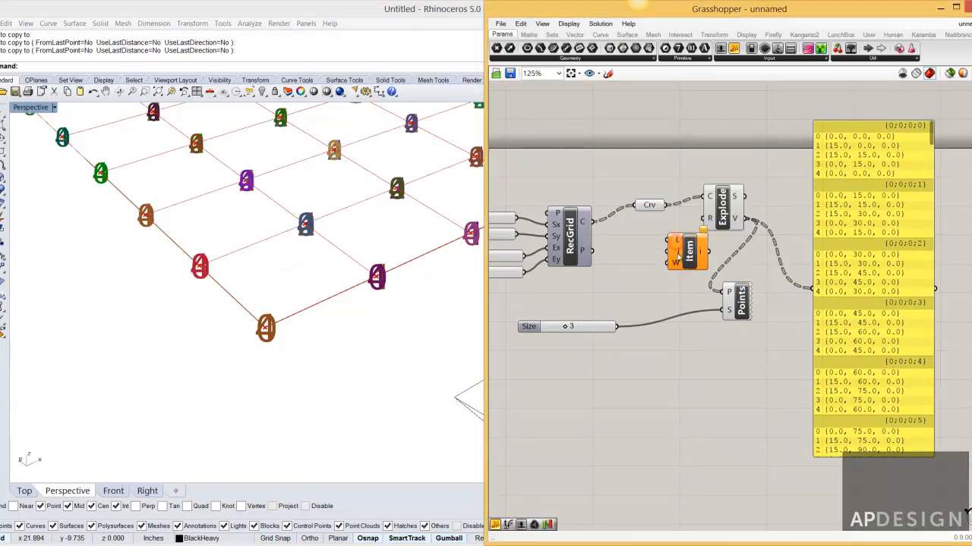
{"action": "left_click_drag", "start_coordinate": [721, 220], "coordinate": [758, 211]}
{"action": "left_click_drag", "start_coordinate": [667, 205], "coordinate": [671, 242]}
Step: Flatten the L input of the List Item component
{"action": "scroll", "coordinate": [667, 250], "scroll_direction": "up", "scroll_amount": 3}
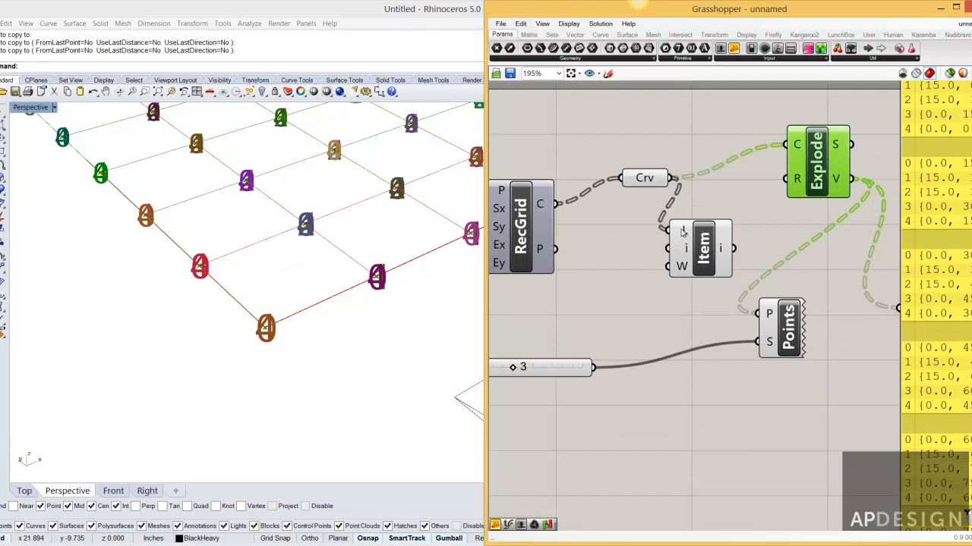
{"action": "right_click", "coordinate": [682, 232]}
{"action": "left_click", "coordinate": [703, 313]}
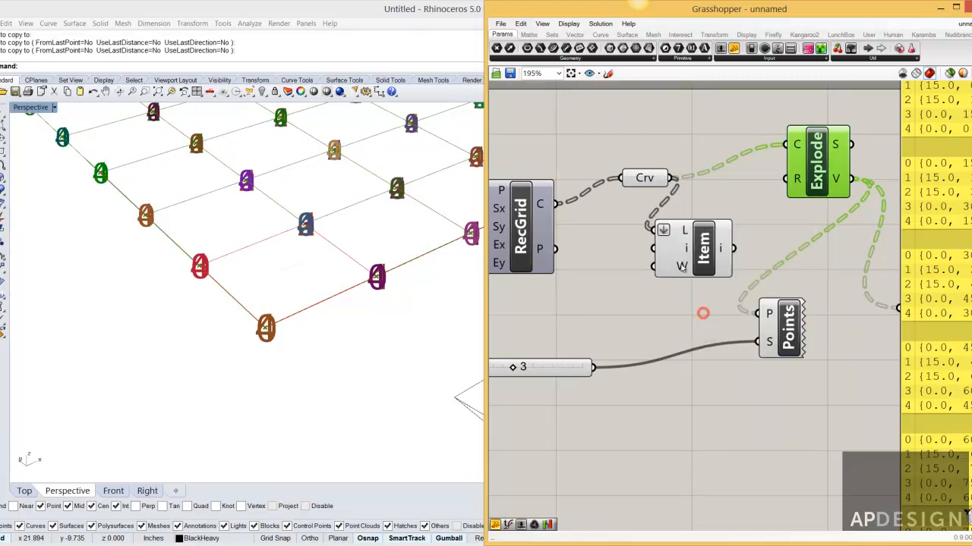
{"action": "scroll", "coordinate": [687, 273], "scroll_direction": "up", "scroll_amount": 1}
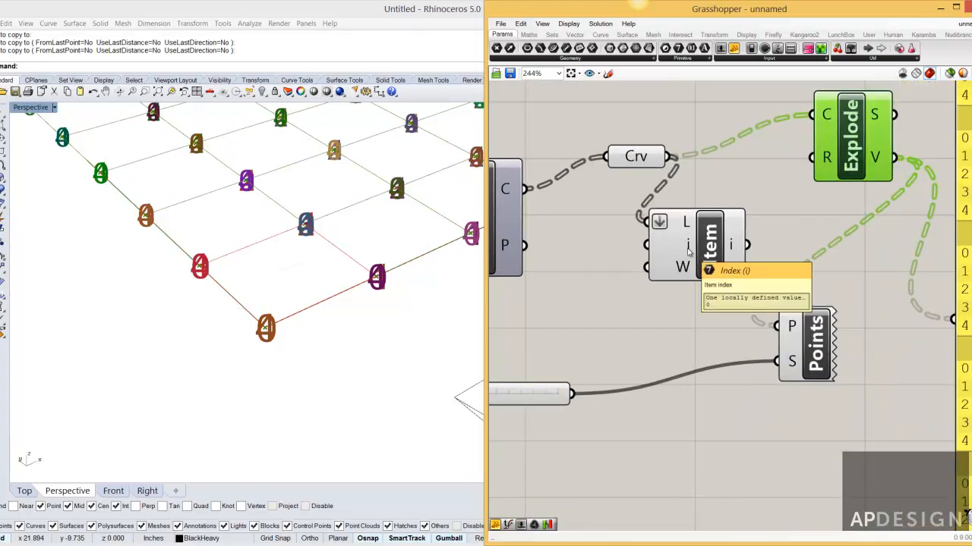
Step: Feed the panel from the Curve parameter and read through its branches of polyline curves
{"action": "scroll", "coordinate": [687, 251], "scroll_direction": "down", "scroll_amount": 2}
{"action": "left_click_drag", "start_coordinate": [724, 246], "coordinate": [860, 299]}
{"action": "left_click_drag", "start_coordinate": [676, 189], "coordinate": [860, 298]}
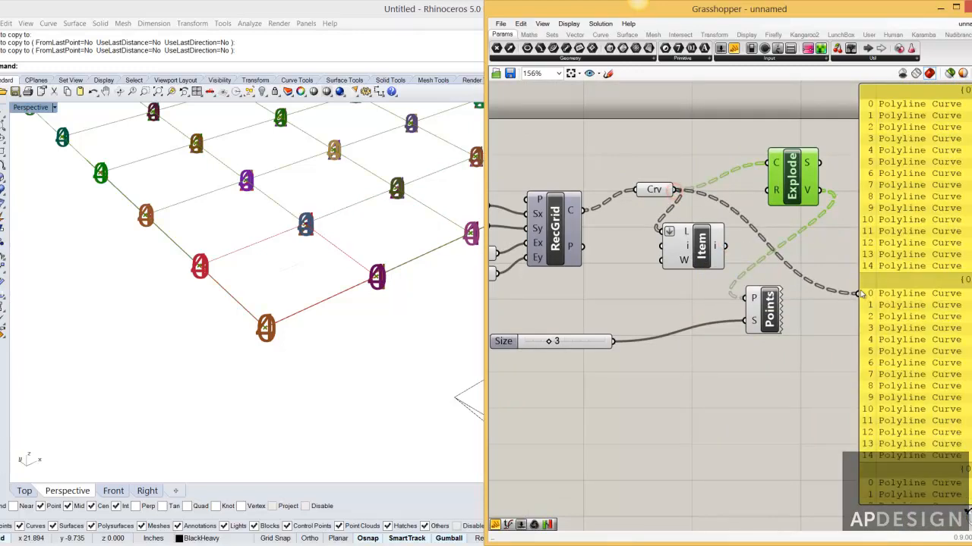
{"action": "right_click_drag", "start_coordinate": [842, 234], "coordinate": [738, 239]}
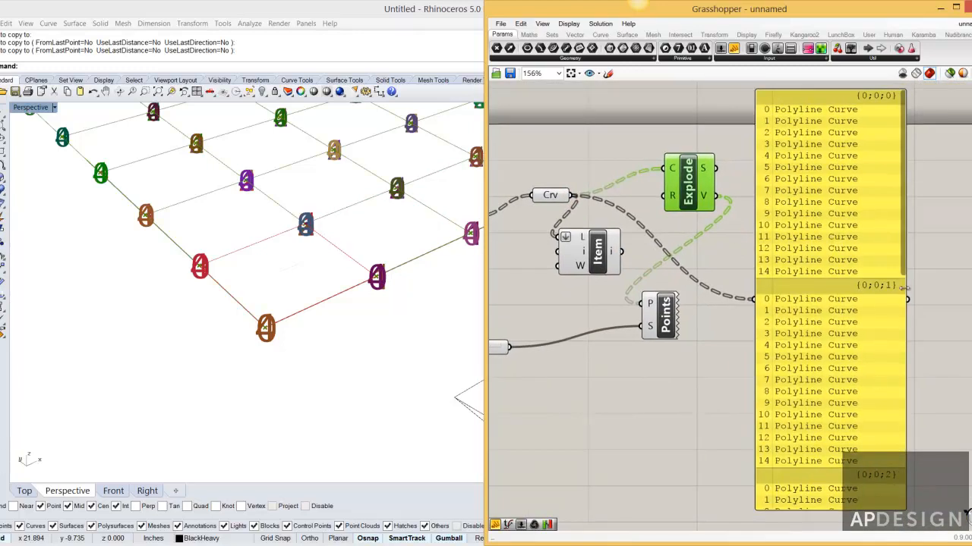
{"action": "left_click_drag", "start_coordinate": [903, 274], "coordinate": [904, 508]}
{"action": "scroll", "coordinate": [860, 201], "scroll_direction": "up", "scroll_amount": 10}
Step: Feed both the panel and Explode's C input from the List Item output, and move the Point List slightly away from the List Item
{"action": "left_click_drag", "start_coordinate": [621, 252], "coordinate": [757, 301]}
{"action": "left_click_drag", "start_coordinate": [619, 252], "coordinate": [667, 174]}
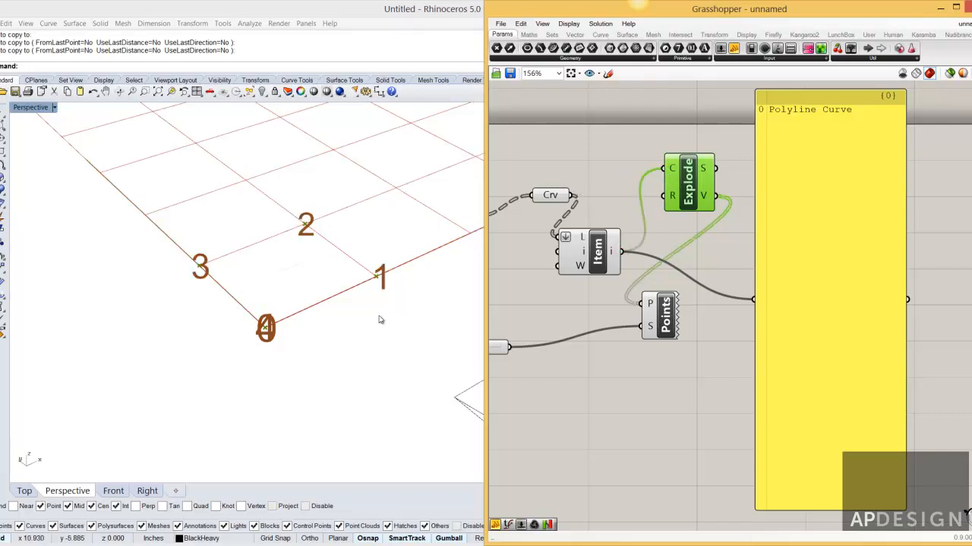
{"action": "right_click_drag", "start_coordinate": [382, 316], "coordinate": [353, 316]}
{"action": "left_click_drag", "start_coordinate": [659, 319], "coordinate": [685, 314]}
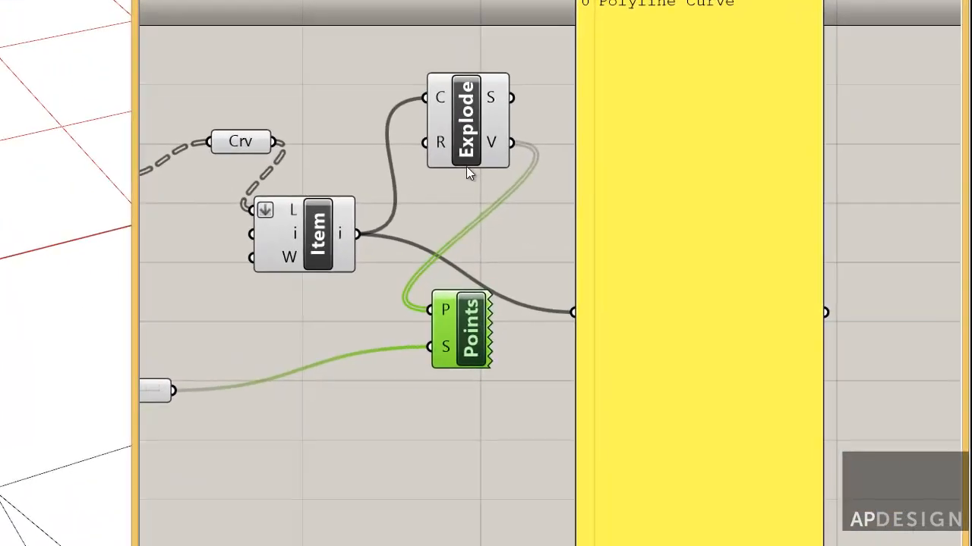
Step: Feed the panel from Explode's V output and examine the numbered vertices of the single grid cell
{"action": "left_click_drag", "start_coordinate": [714, 195], "coordinate": [775, 219]}
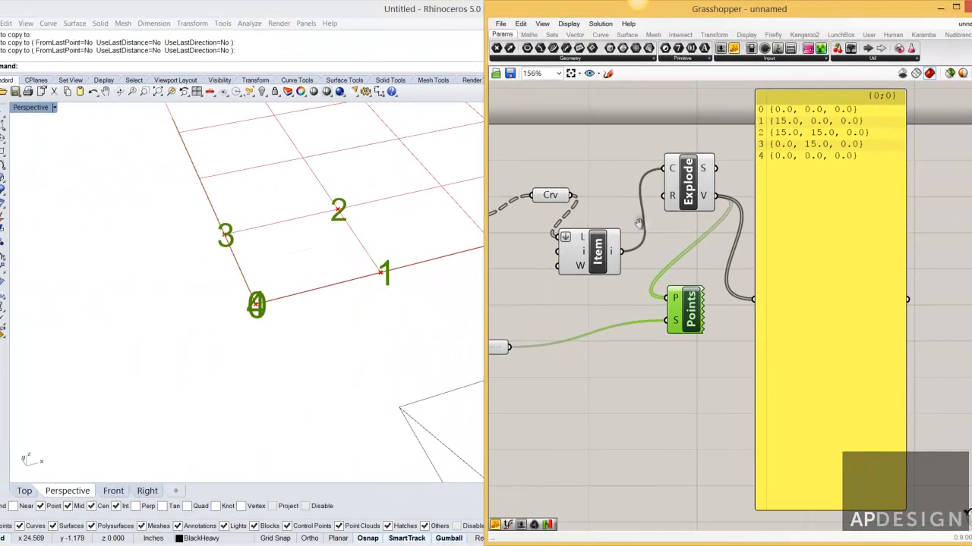
{"action": "right_click_drag", "start_coordinate": [390, 185], "coordinate": [431, 255]}
{"action": "scroll", "coordinate": [669, 267], "scroll_direction": "down", "scroll_amount": 2}
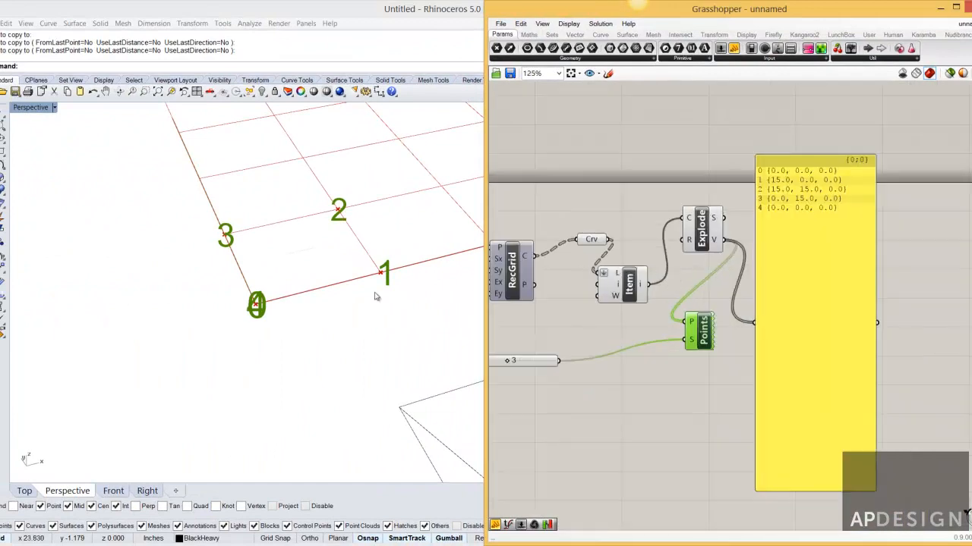
{"action": "right_click_drag", "start_coordinate": [319, 299], "coordinate": [299, 297]}
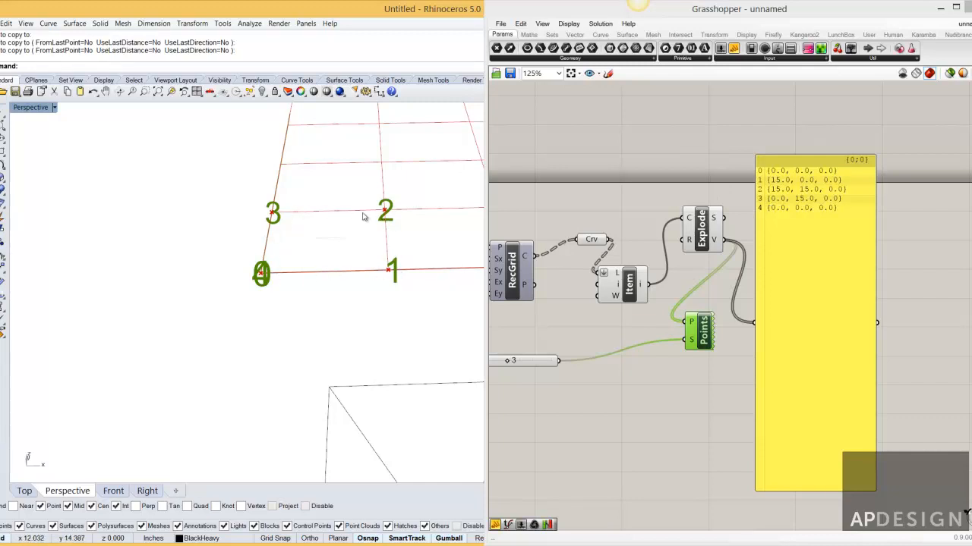
Step: Move the panel farther from Explode and add a Cull Index component in the gap
{"action": "right_click_drag", "start_coordinate": [640, 308], "coordinate": [622, 305]}
{"action": "left_click_drag", "start_coordinate": [653, 317], "coordinate": [668, 324]}
{"action": "left_click_drag", "start_coordinate": [759, 326], "coordinate": [846, 301]}
{"action": "double_click", "coordinate": [733, 283]}
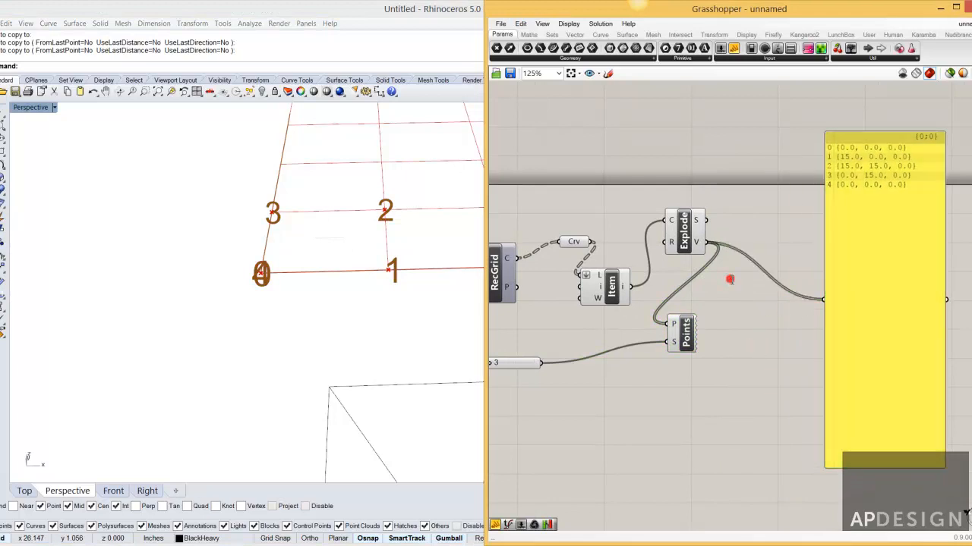
{"action": "type", "text": "cull"}
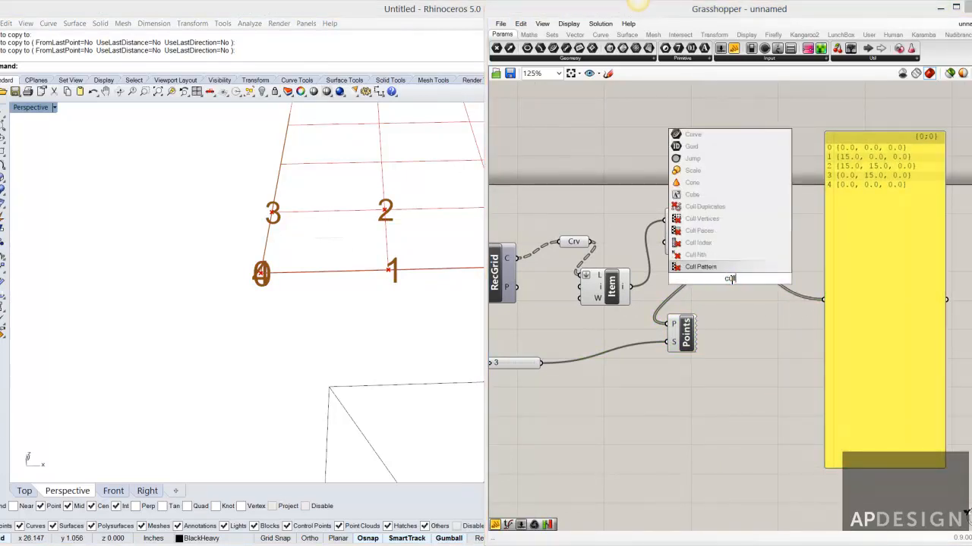
{"action": "left_click", "coordinate": [712, 243]}
{"action": "scroll", "coordinate": [721, 278], "scroll_direction": "up", "scroll_amount": 2}
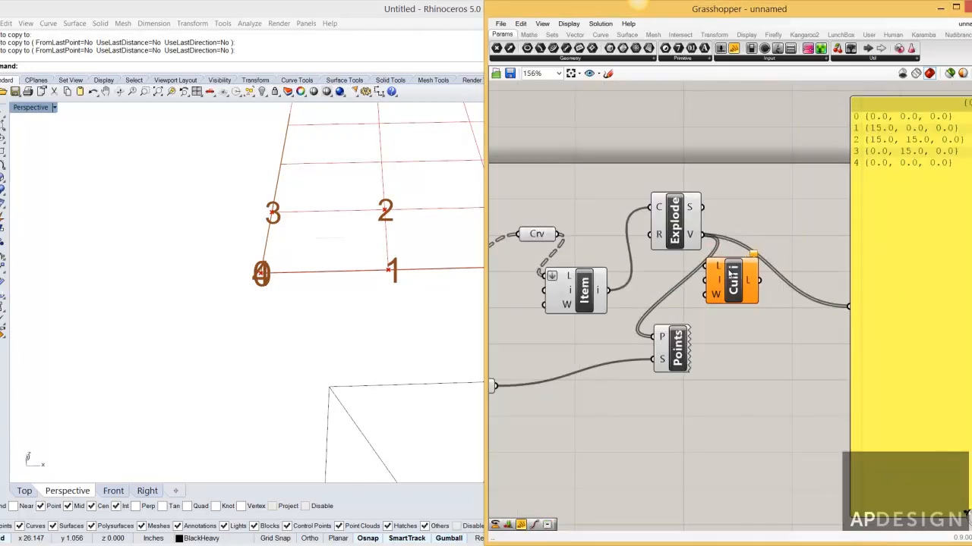
Step: Move Explode up and add a second List Item beside it, with its L input fed by Explode's V output
{"action": "scroll", "coordinate": [722, 276], "scroll_direction": "down", "scroll_amount": 2}
{"action": "scroll", "coordinate": [641, 290], "scroll_direction": "up", "scroll_amount": 1}
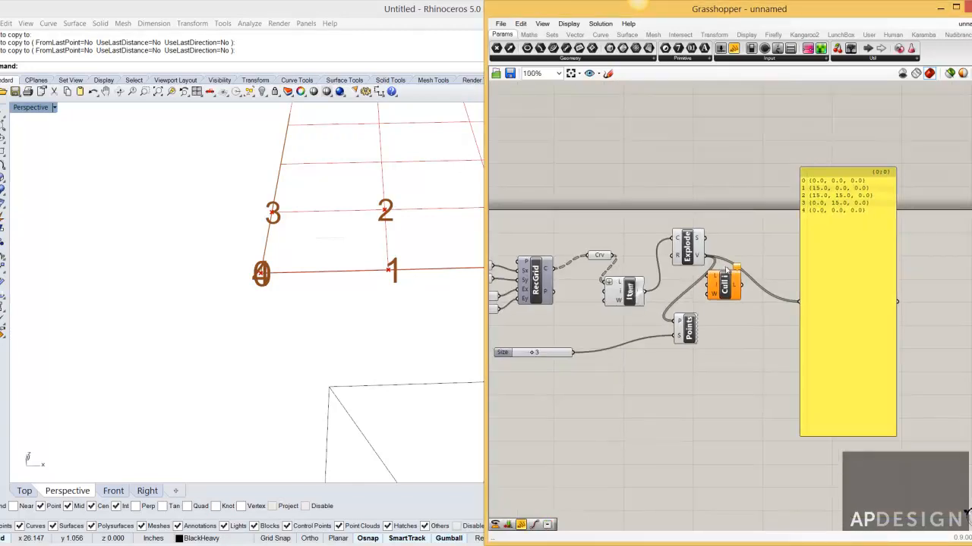
{"action": "scroll", "coordinate": [820, 190], "scroll_direction": "up", "scroll_amount": 1}
{"action": "scroll", "coordinate": [824, 195], "scroll_direction": "up", "scroll_amount": 2}
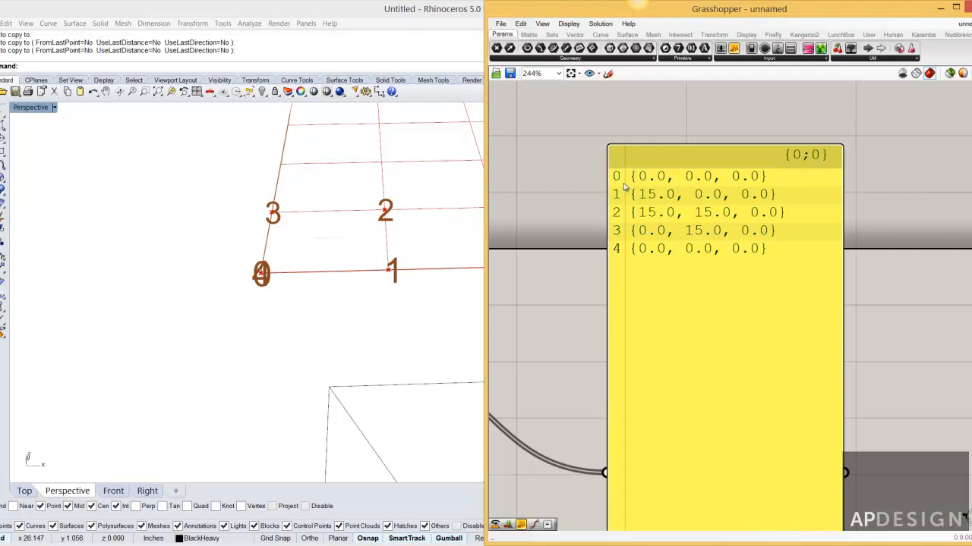
{"action": "scroll", "coordinate": [621, 218], "scroll_direction": "down", "scroll_amount": 3}
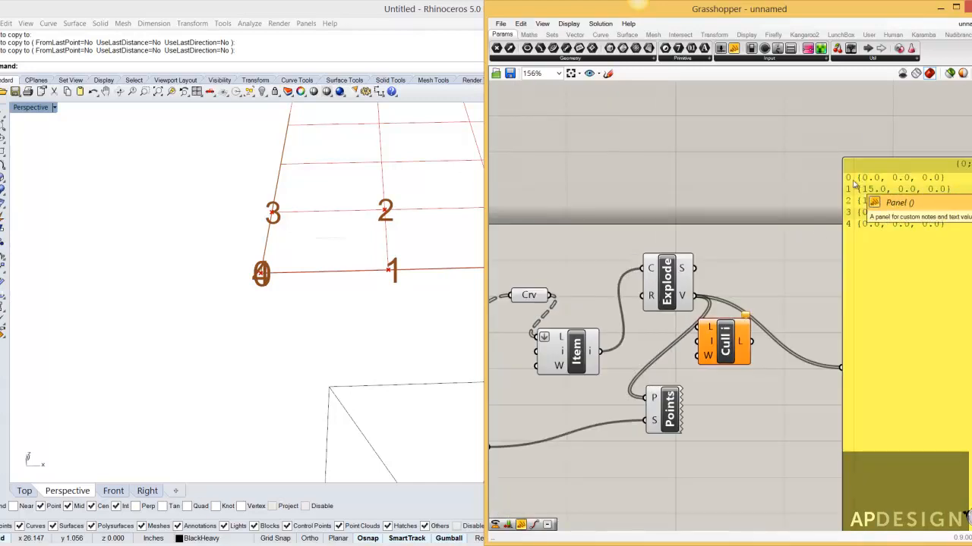
{"action": "left_click_drag", "start_coordinate": [681, 300], "coordinate": [672, 268]}
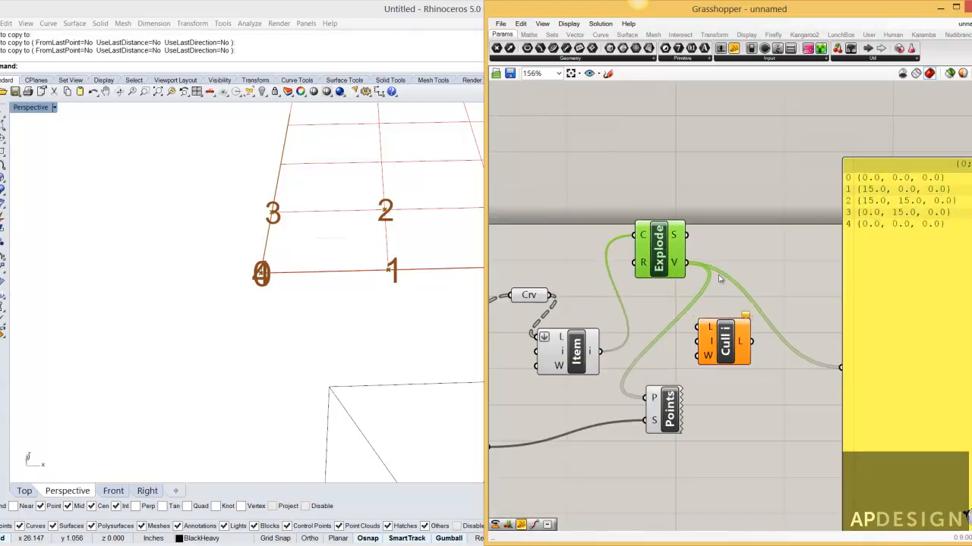
{"action": "left_click", "coordinate": [722, 299]}
{"action": "double_click", "coordinate": [723, 299]}
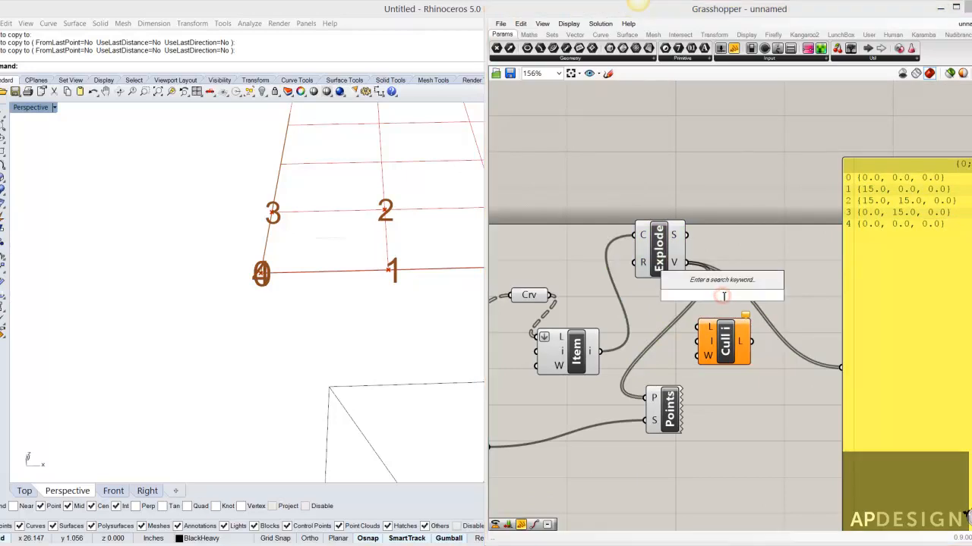
{"action": "type", "text": "item"}
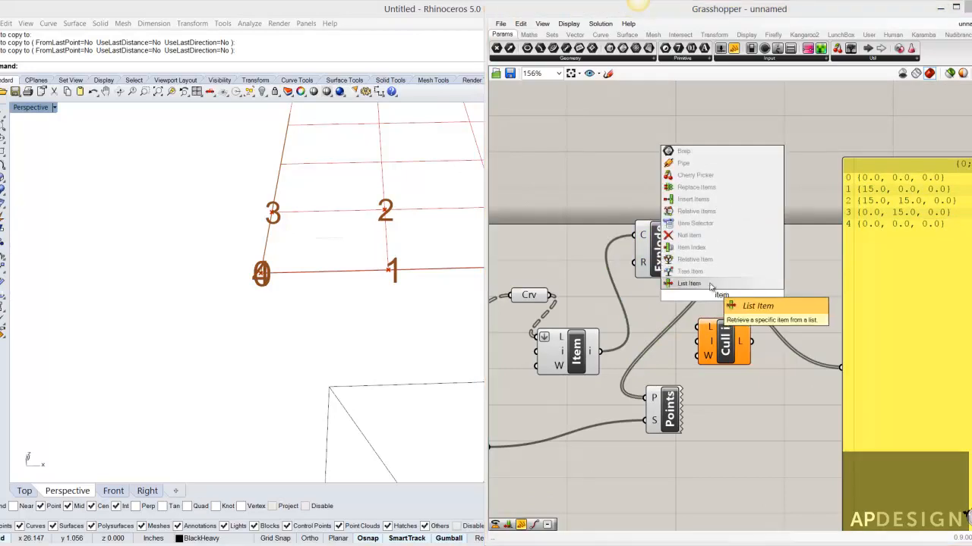
{"action": "left_click", "coordinate": [698, 283]}
{"action": "left_click_drag", "start_coordinate": [686, 264], "coordinate": [704, 282]}
{"action": "left_click_drag", "start_coordinate": [710, 297], "coordinate": [754, 262]}
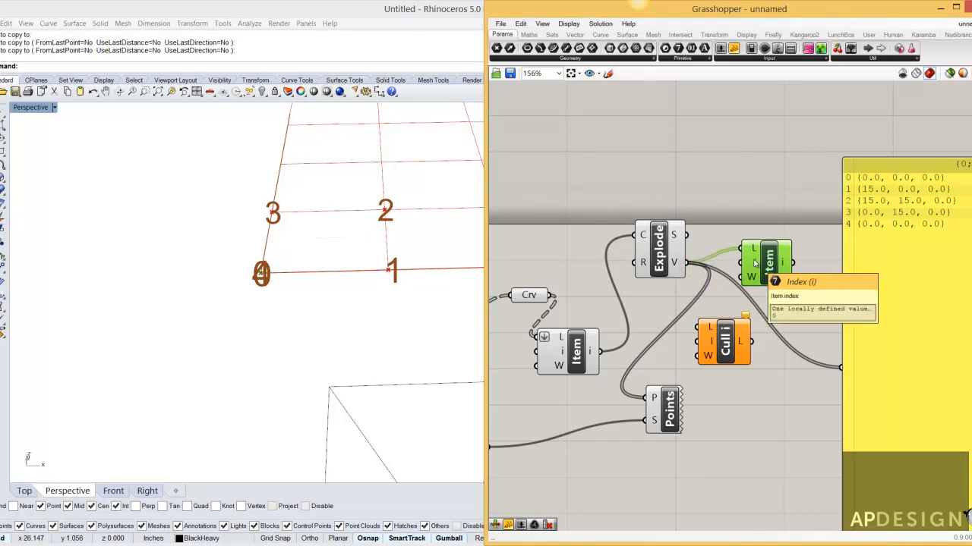
Step: Send the second List Item's output to the panel and connect a new number slider with value 2 to its index input
{"action": "left_click_drag", "start_coordinate": [793, 262], "coordinate": [840, 370]}
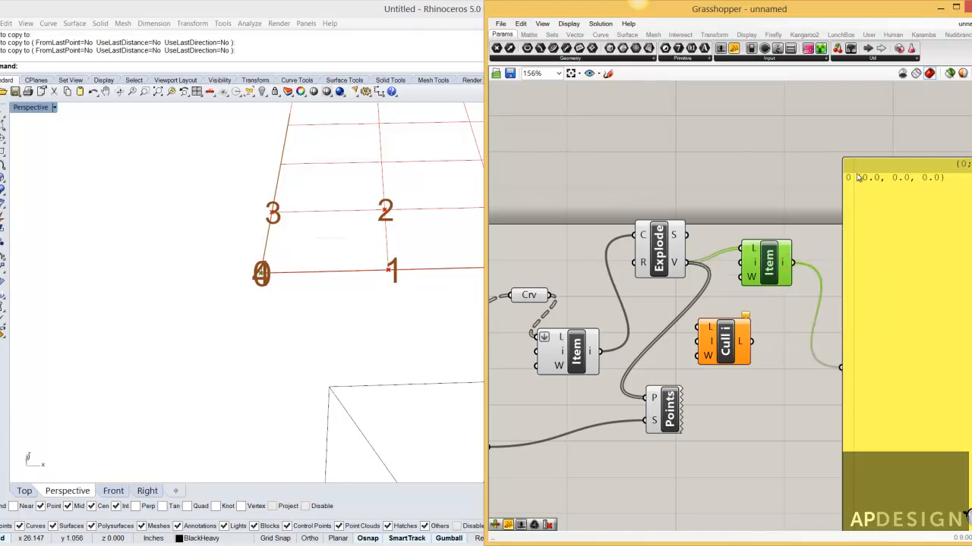
{"action": "double_click", "coordinate": [702, 299]}
{"action": "type", "text": "2"}
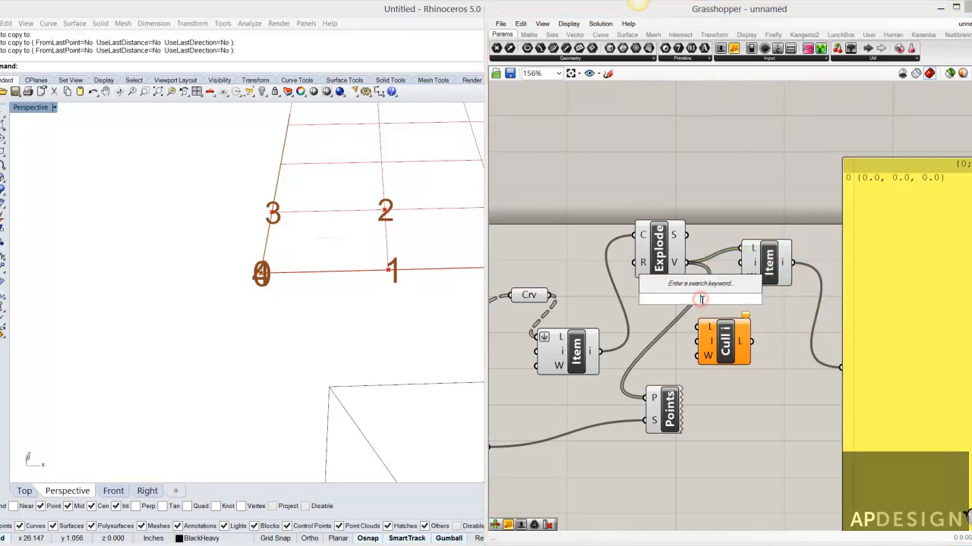
{"action": "key", "text": "Return"}
{"action": "left_click_drag", "start_coordinate": [701, 300], "coordinate": [650, 300]}
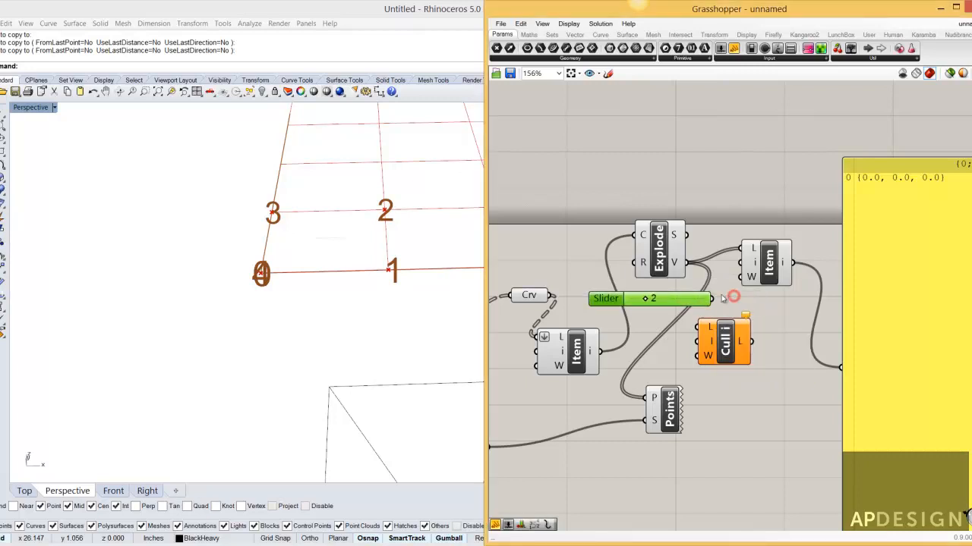
{"action": "left_click_drag", "start_coordinate": [744, 262], "coordinate": [711, 299]}
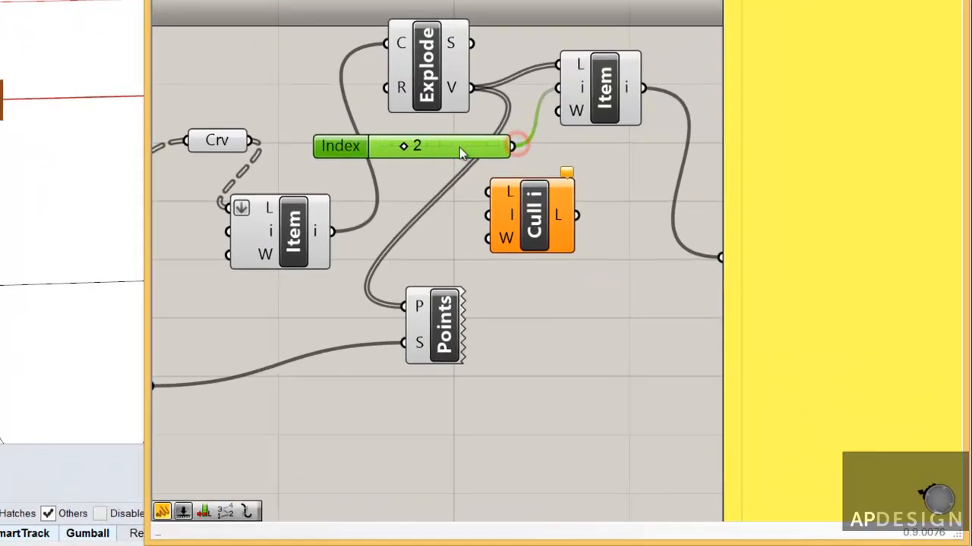
Step: Try the Index slider at different values, including 4, and finish with it set to 0
{"action": "left_click_drag", "start_coordinate": [403, 146], "coordinate": [376, 146]}
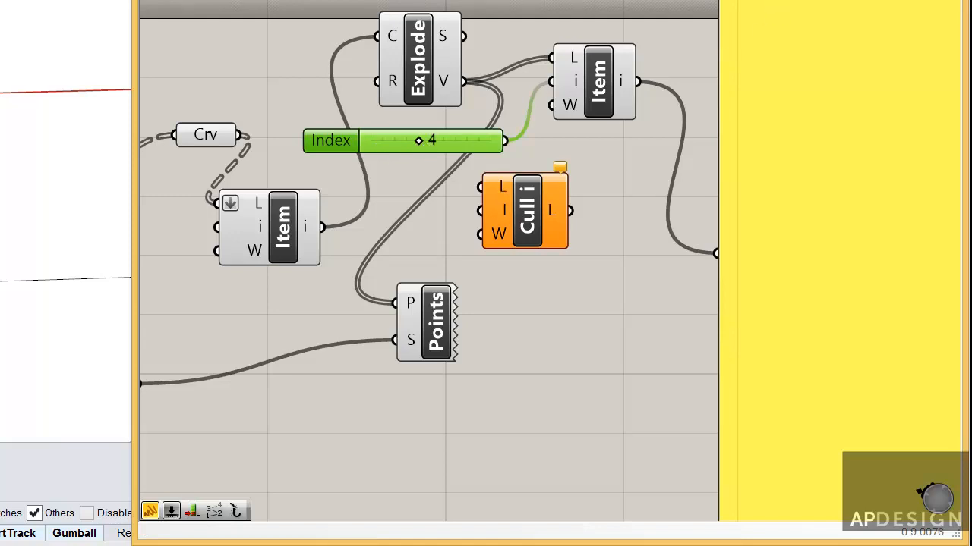
{"action": "mouse_move", "coordinate": [605, 87]}
{"action": "left_mouse_down"}
{"action": "mouse_move", "coordinate": [612, 75]}
{"action": "mouse_move", "coordinate": [605, 80]}
{"action": "left_mouse_up"}
{"action": "left_click_drag", "start_coordinate": [419, 142], "coordinate": [377, 144]}
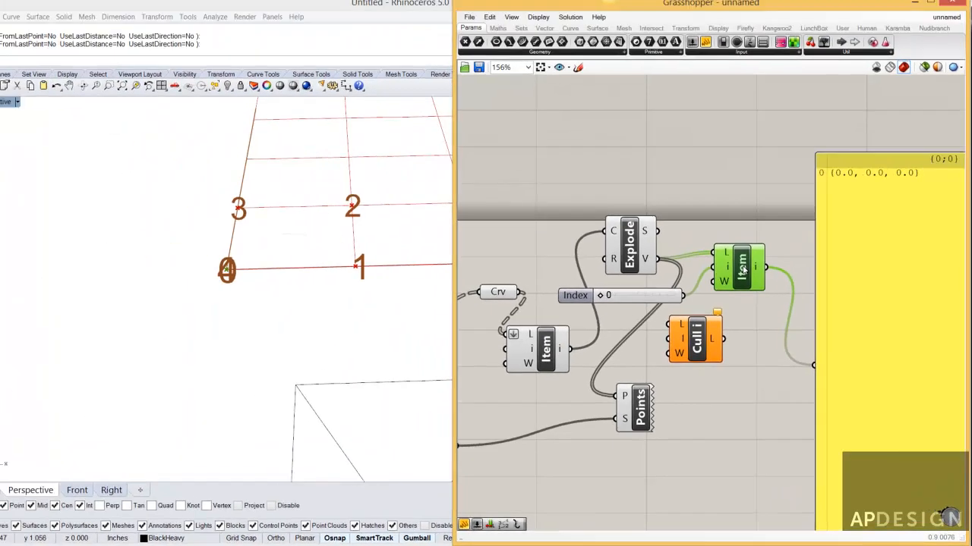
Step: Move the Cull Index component above the second List Item to clear the space below, and select that List Item
{"action": "left_click_drag", "start_coordinate": [701, 336], "coordinate": [736, 196]}
{"action": "scroll", "coordinate": [751, 241], "scroll_direction": "up", "scroll_amount": 2}
{"action": "scroll", "coordinate": [736, 199], "scroll_direction": "down", "scroll_amount": 1}
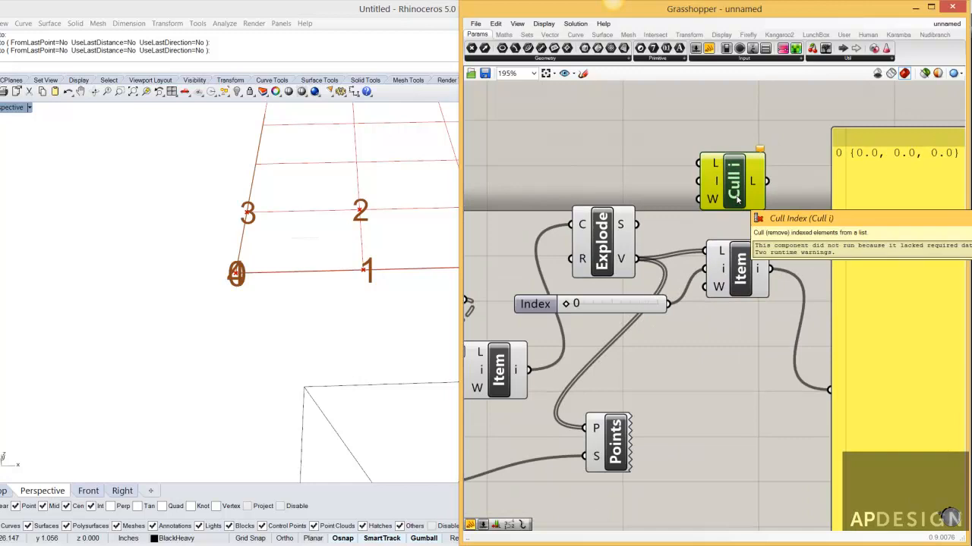
{"action": "left_click_drag", "start_coordinate": [762, 344], "coordinate": [679, 294]}
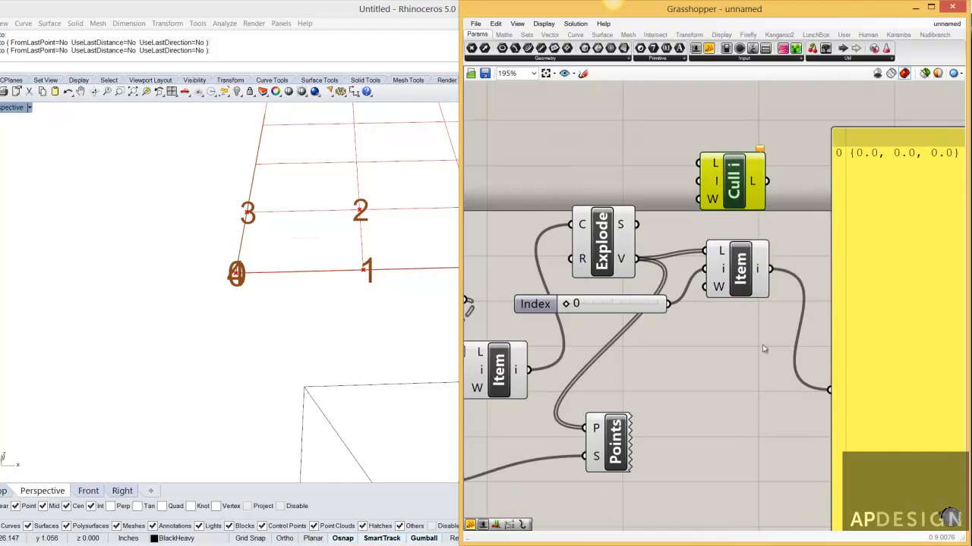
{"action": "left_click_drag", "start_coordinate": [597, 278], "coordinate": [599, 276]}
{"action": "left_click", "coordinate": [650, 247]}
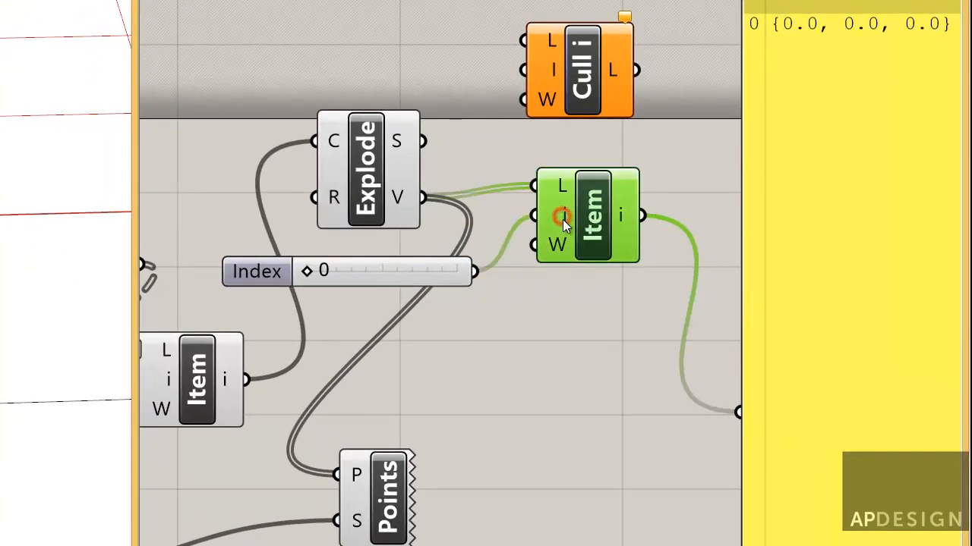
Step: Replace the second List Item with Cull Index, feeding its L input from Explode's V output
{"action": "key", "text": "Delete"}
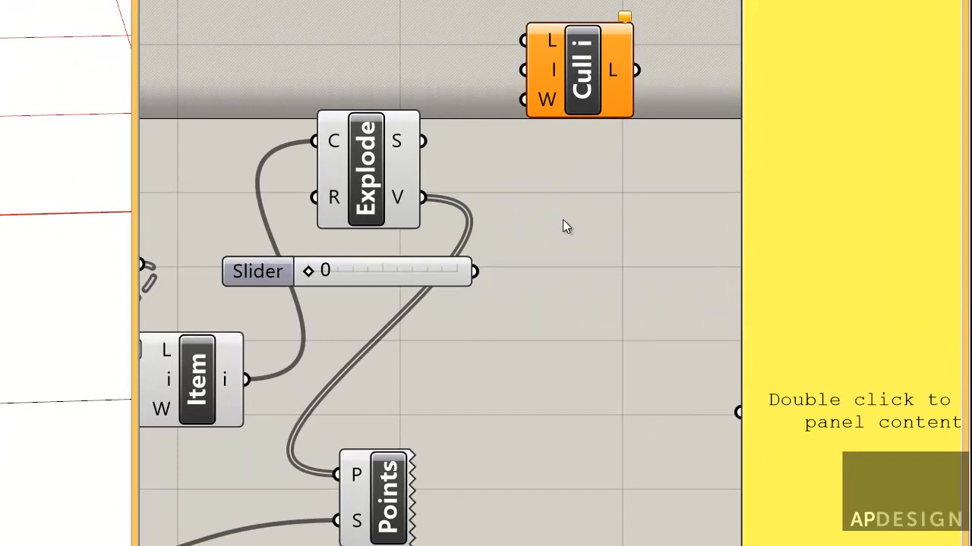
{"action": "left_click_drag", "start_coordinate": [587, 87], "coordinate": [574, 202]}
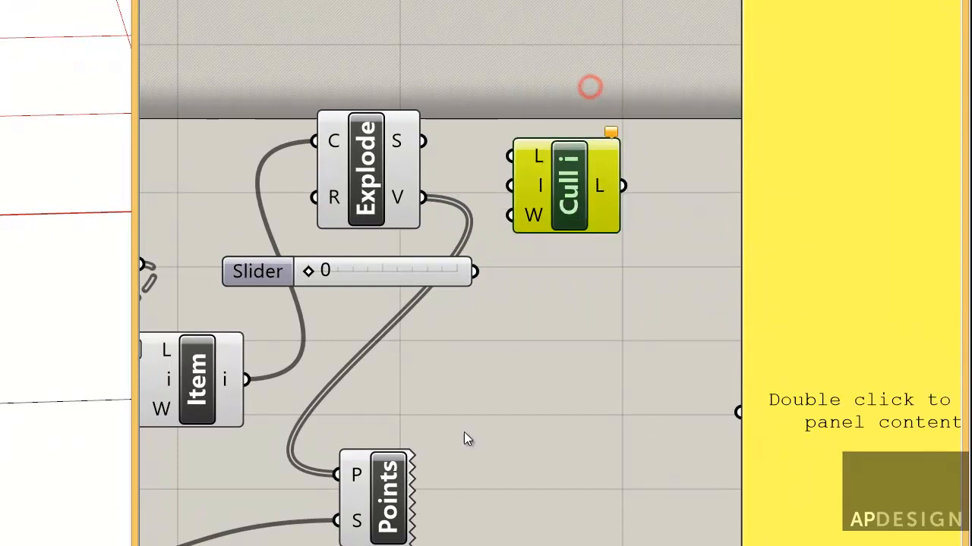
{"action": "left_click_drag", "start_coordinate": [387, 493], "coordinate": [465, 451]}
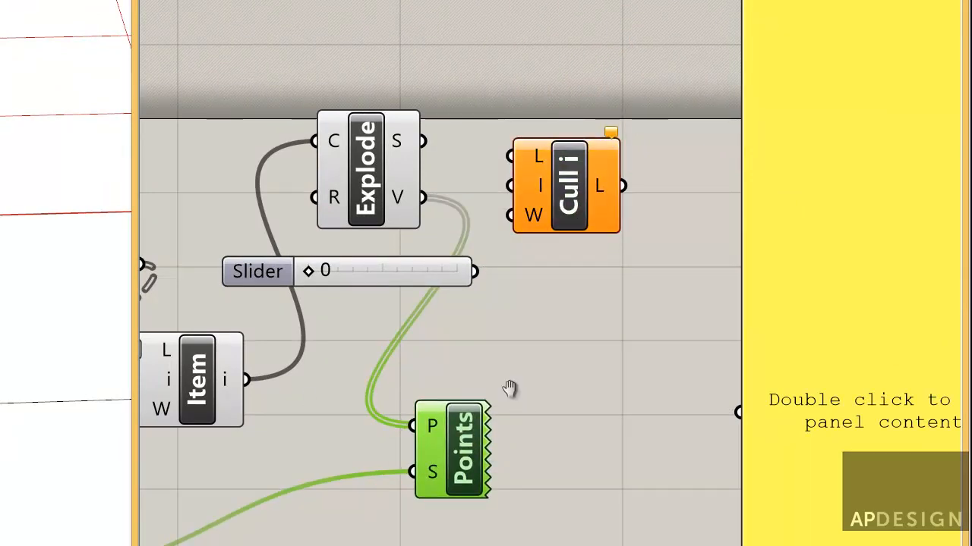
{"action": "right_click_drag", "start_coordinate": [520, 388], "coordinate": [375, 384]}
{"action": "left_click_drag", "start_coordinate": [423, 195], "coordinate": [435, 289]}
{"action": "left_click_drag", "start_coordinate": [264, 190], "coordinate": [375, 263]}
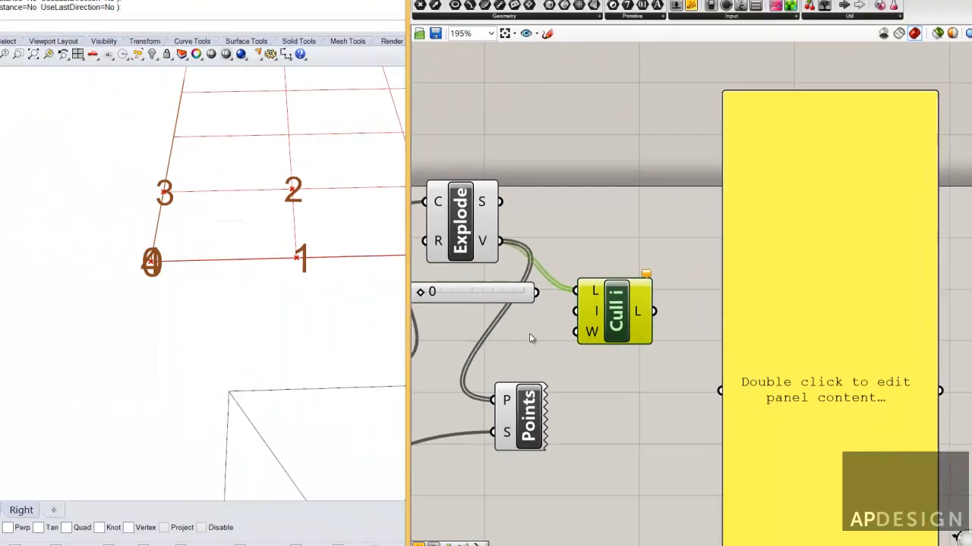
Step: Add a small panel containing 0 beside Cull Index and connect it to the component's I input
{"action": "double_click", "coordinate": [308, 320]}
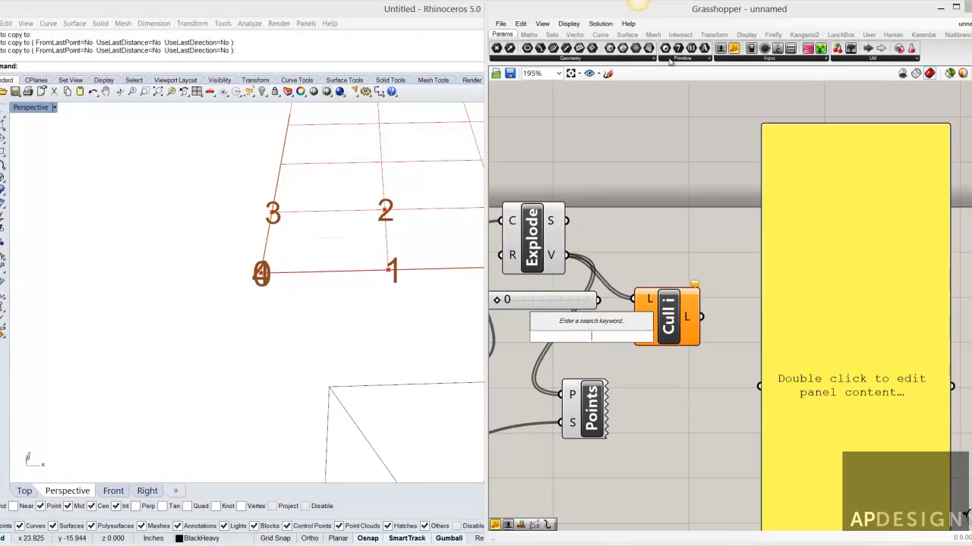
{"action": "left_click_drag", "start_coordinate": [735, 49], "coordinate": [681, 402]}
{"action": "double_click", "coordinate": [674, 409]}
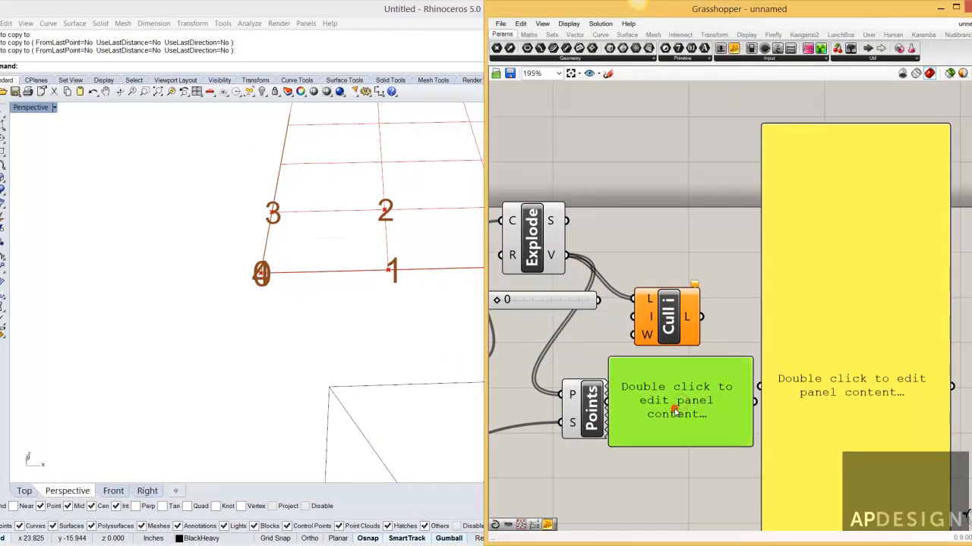
{"action": "type", "text": "0"}
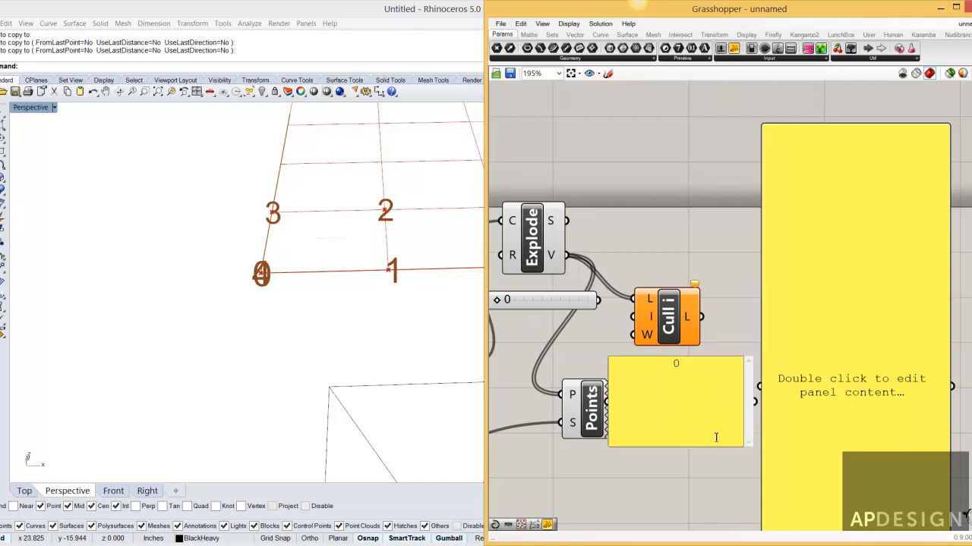
{"action": "left_click", "coordinate": [732, 452]}
{"action": "left_click_drag", "start_coordinate": [752, 446], "coordinate": [633, 316]}
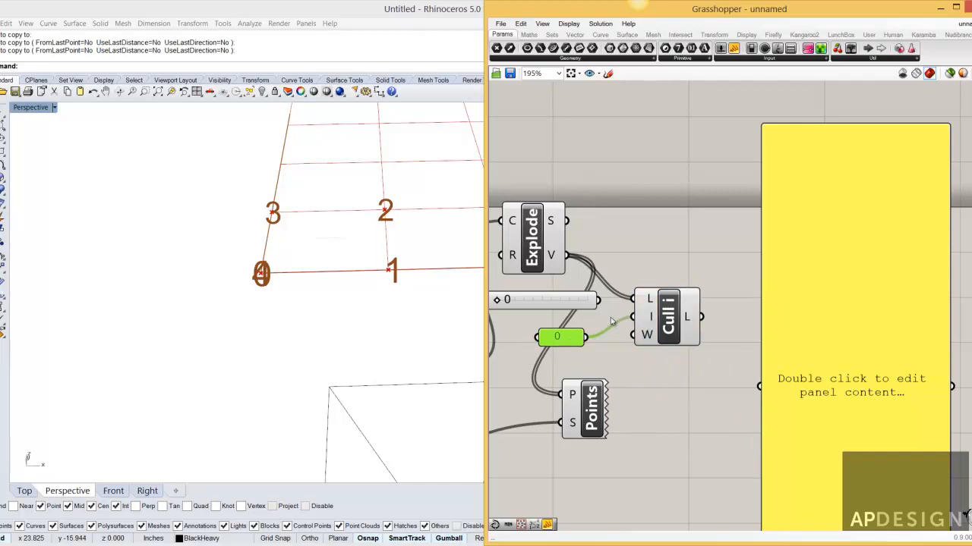
Step: Delete the unused number slider and move the 0 panel closer to Cull Index
{"action": "left_click", "coordinate": [306, 291]}
{"action": "scroll", "coordinate": [323, 304], "scroll_direction": "down", "scroll_amount": 5}
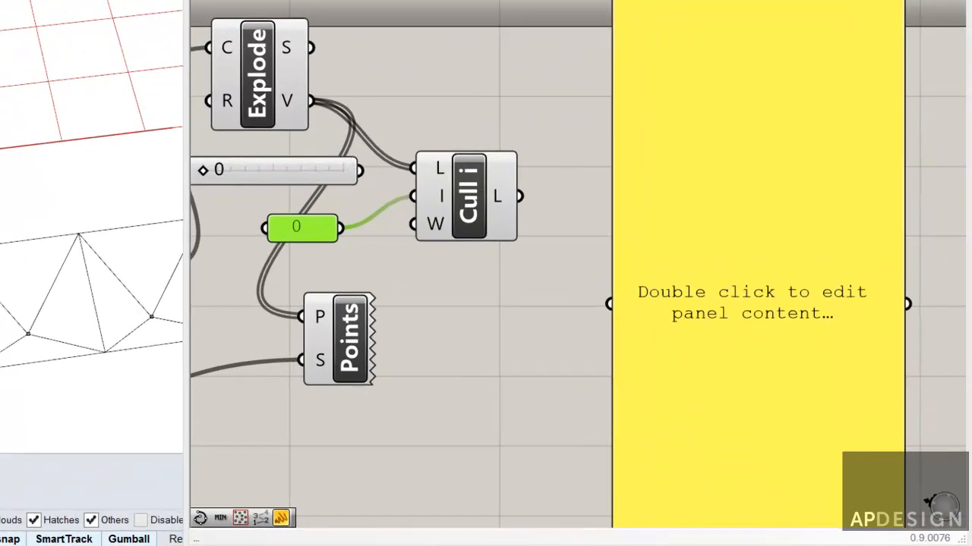
{"action": "left_click_drag", "start_coordinate": [309, 227], "coordinate": [318, 215]}
{"action": "left_click", "coordinate": [291, 152]}
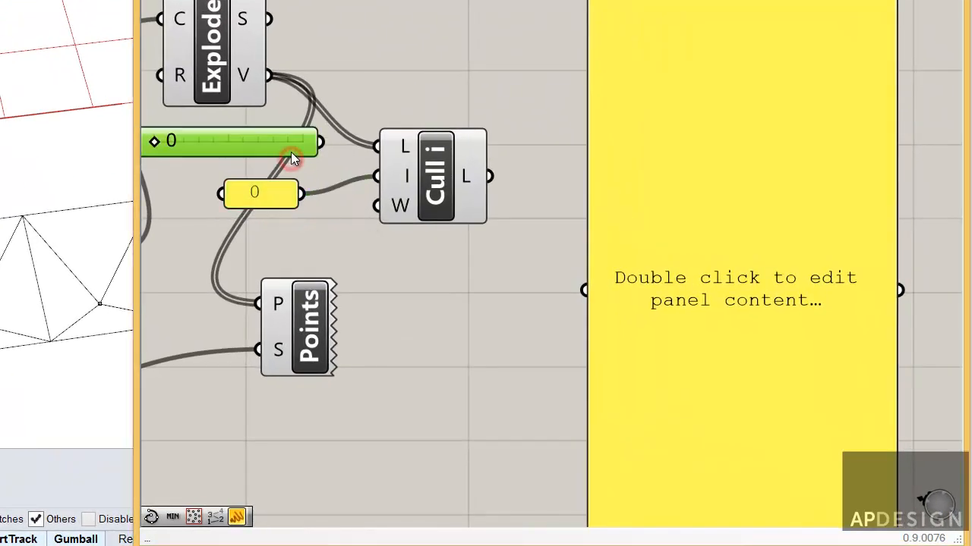
{"action": "key", "text": "Delete"}
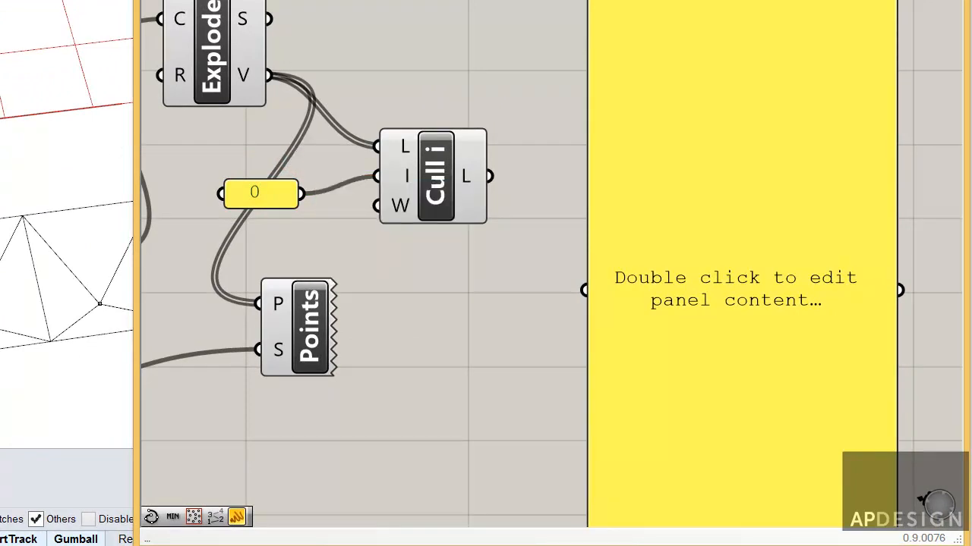
{"action": "left_click_drag", "start_coordinate": [263, 197], "coordinate": [314, 187]}
{"action": "right_click_drag", "start_coordinate": [396, 226], "coordinate": [302, 210]}
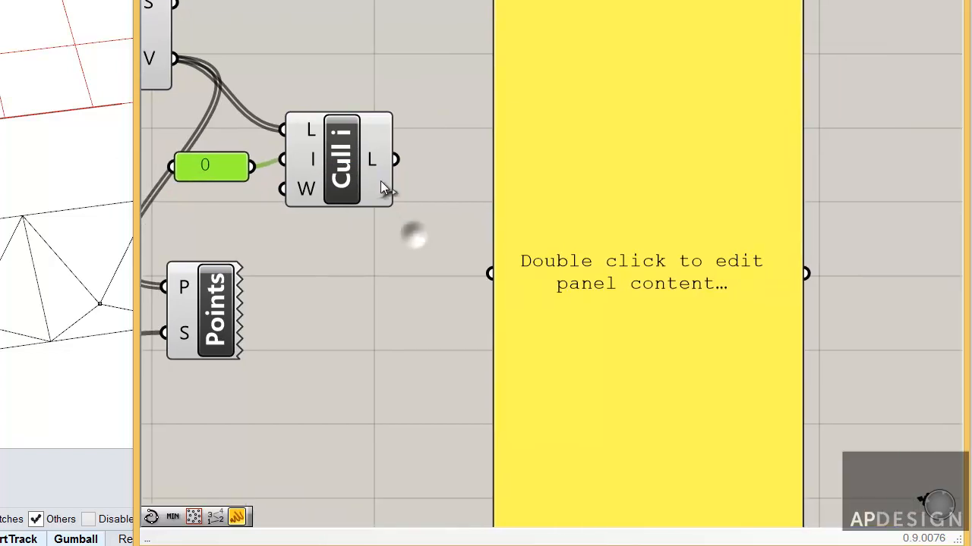
Step: Send Cull Index's output to the large panel to check the list, and delete that panel
{"action": "left_click_drag", "start_coordinate": [396, 160], "coordinate": [490, 273]}
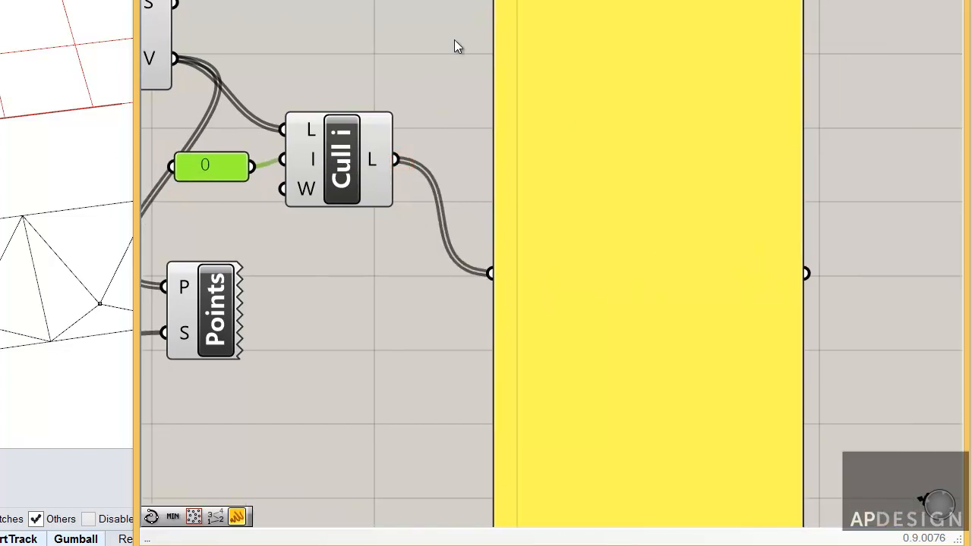
{"action": "right_click_drag", "start_coordinate": [413, 69], "coordinate": [271, 76]}
{"action": "left_click_drag", "start_coordinate": [441, 95], "coordinate": [667, 73]}
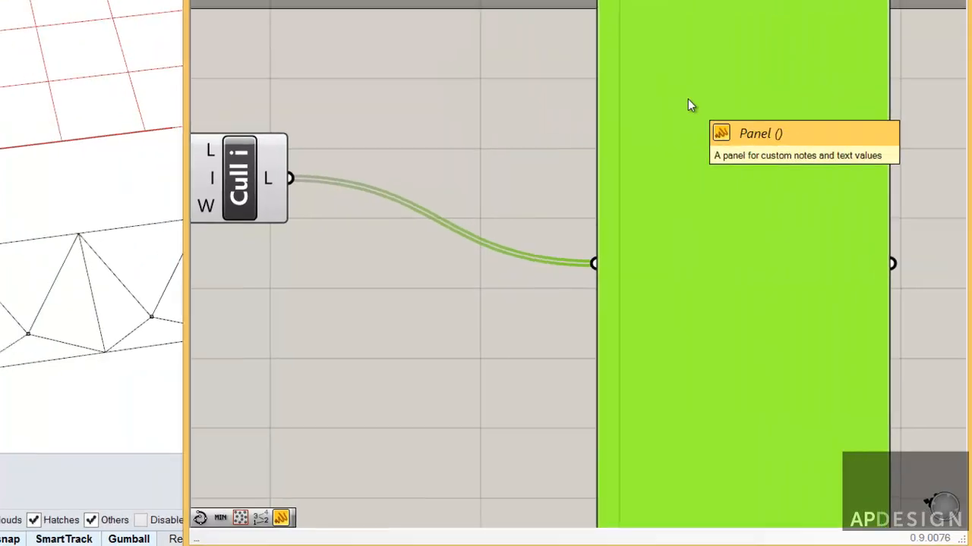
{"action": "key", "text": "Delete"}
Step: Move Cull Index and its 0 panel up closer to Explode
{"action": "right_click_drag", "start_coordinate": [425, 175], "coordinate": [645, 142]}
{"action": "scroll", "coordinate": [631, 134], "scroll_direction": "down", "scroll_amount": 2}
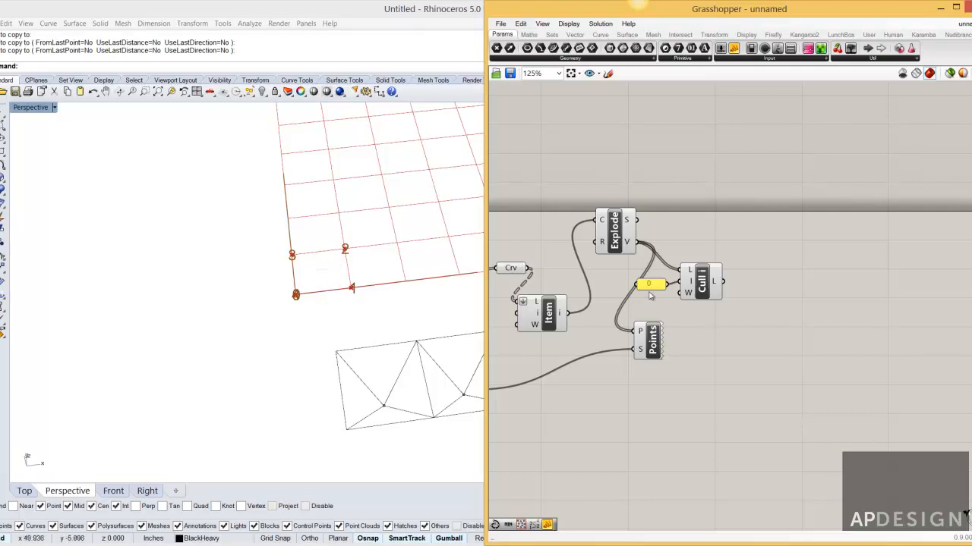
{"action": "left_click_drag", "start_coordinate": [717, 305], "coordinate": [629, 268]}
{"action": "left_click_drag", "start_coordinate": [701, 281], "coordinate": [694, 265]}
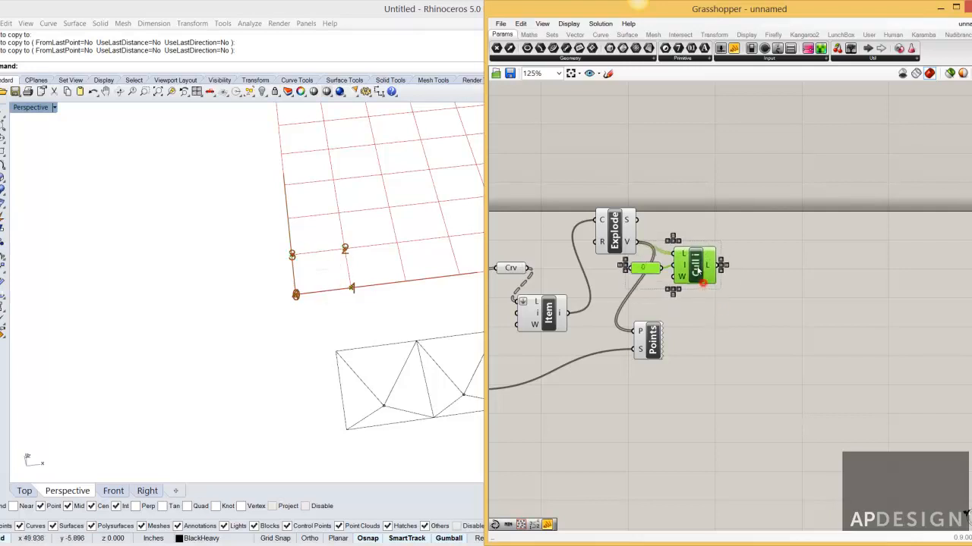
Step: Add a Mass Addition component beside Cull Index
{"action": "double_click", "coordinate": [775, 263]}
{"action": "type", "text": "mas"}
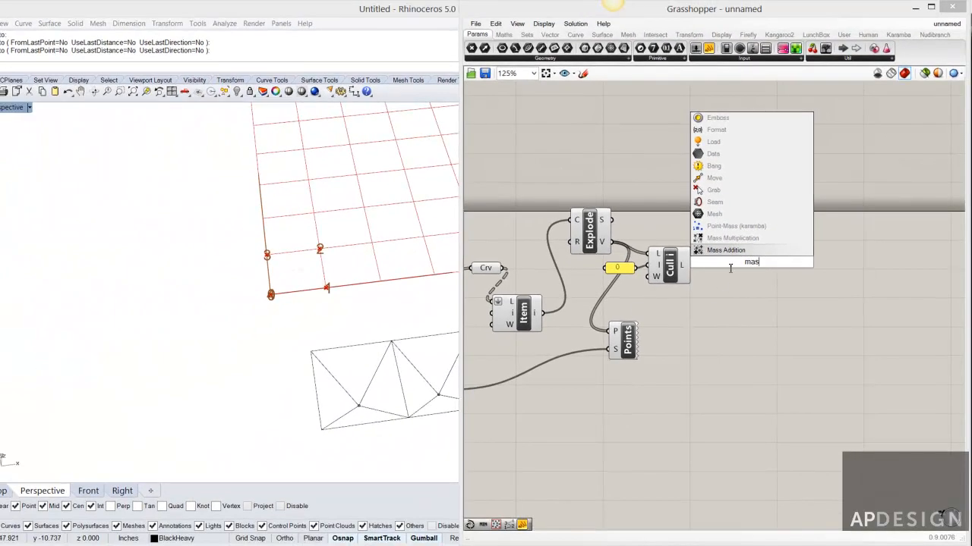
{"action": "left_click", "coordinate": [725, 250]}
{"action": "left_click_drag", "start_coordinate": [733, 262], "coordinate": [725, 242]}
{"action": "scroll", "coordinate": [725, 243], "scroll_direction": "up", "scroll_amount": 3}
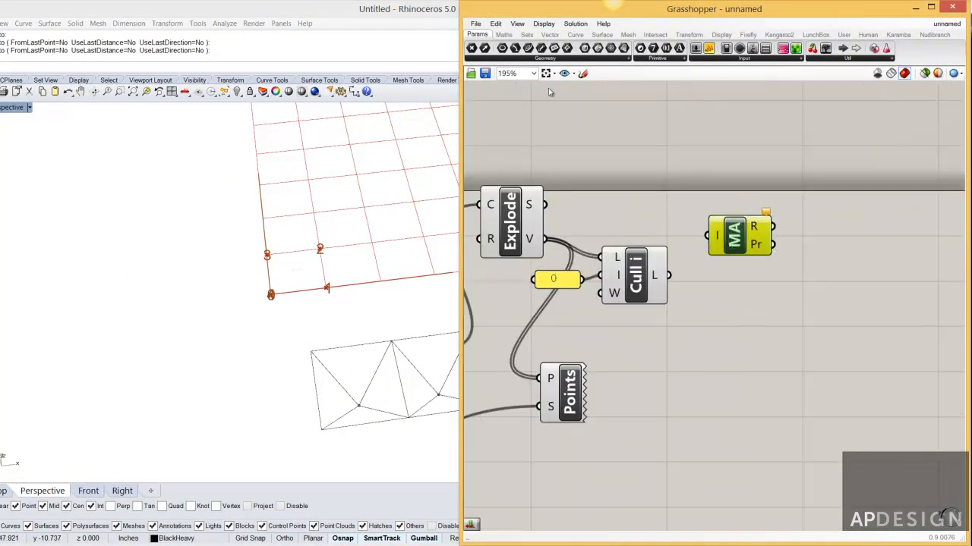
Step: Place another Mass Addition from the Maths operators below the first one and delete the first copy
{"action": "double_click", "coordinate": [741, 274]}
{"action": "type", "text": "mass"}
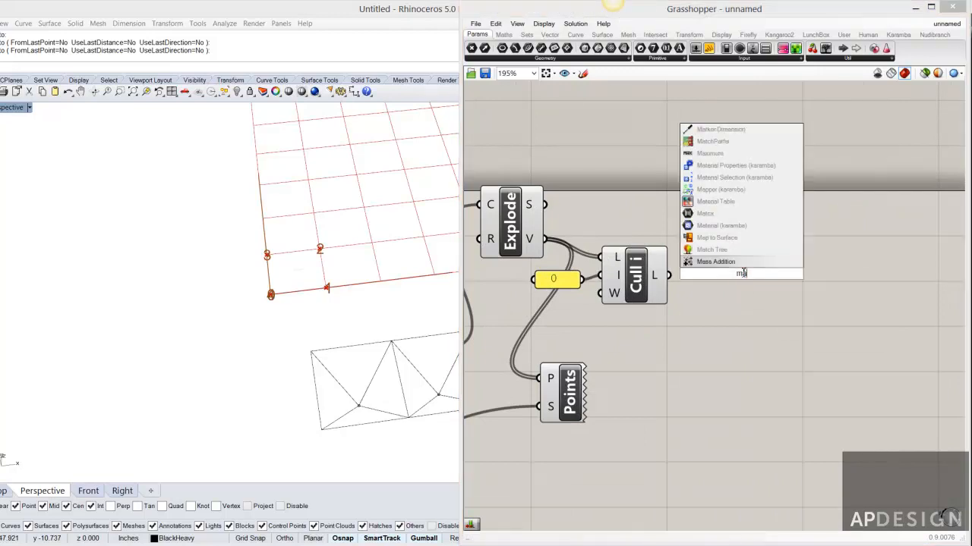
{"action": "key", "text": "Return"}
{"action": "left_click", "coordinate": [504, 34]}
{"action": "left_click", "coordinate": [514, 59]}
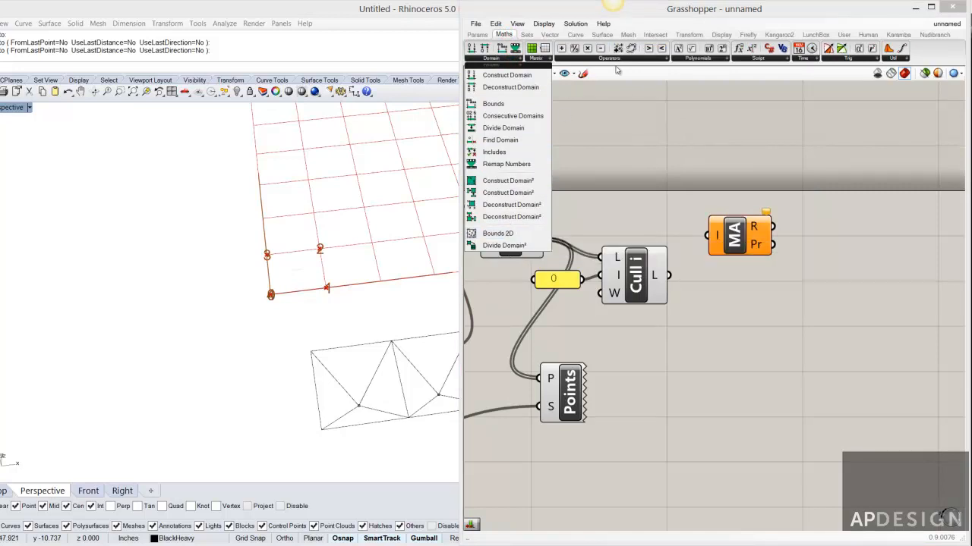
{"action": "left_click", "coordinate": [648, 59]}
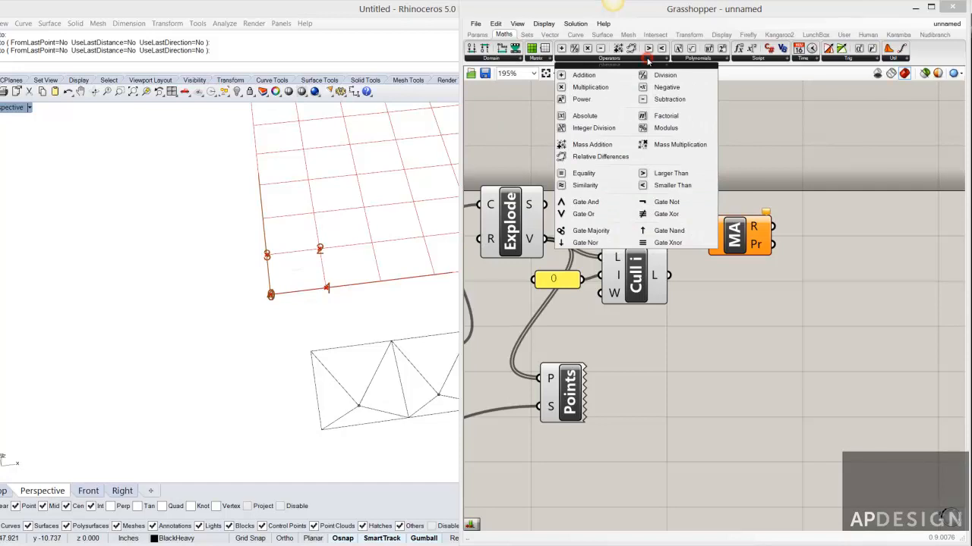
{"action": "left_click", "coordinate": [597, 148]}
{"action": "left_click", "coordinate": [747, 298]}
{"action": "left_click", "coordinate": [740, 241]}
{"action": "key", "text": "Delete"}
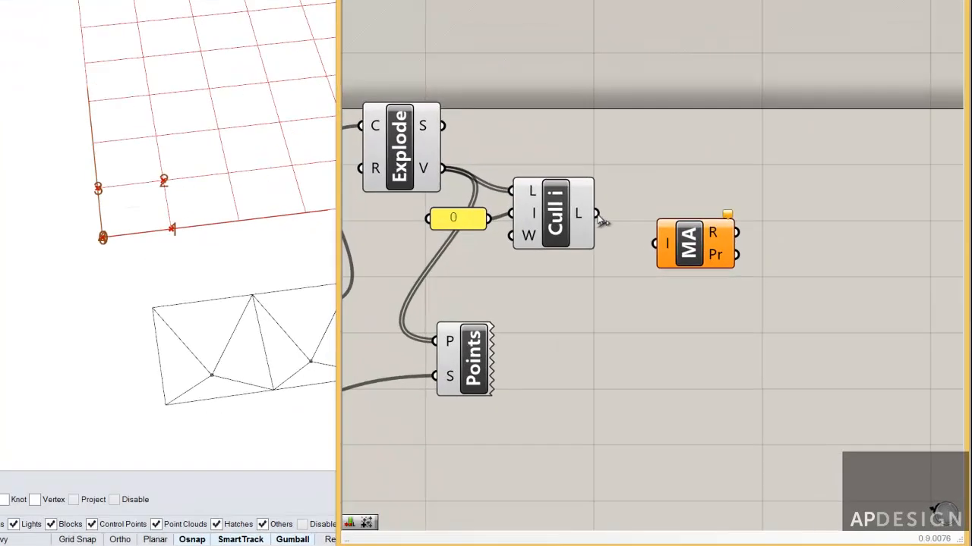
Step: Feed Cull Index's output into Mass Addition and show its R result in a new, taller panel
{"action": "left_click_drag", "start_coordinate": [668, 274], "coordinate": [717, 300]}
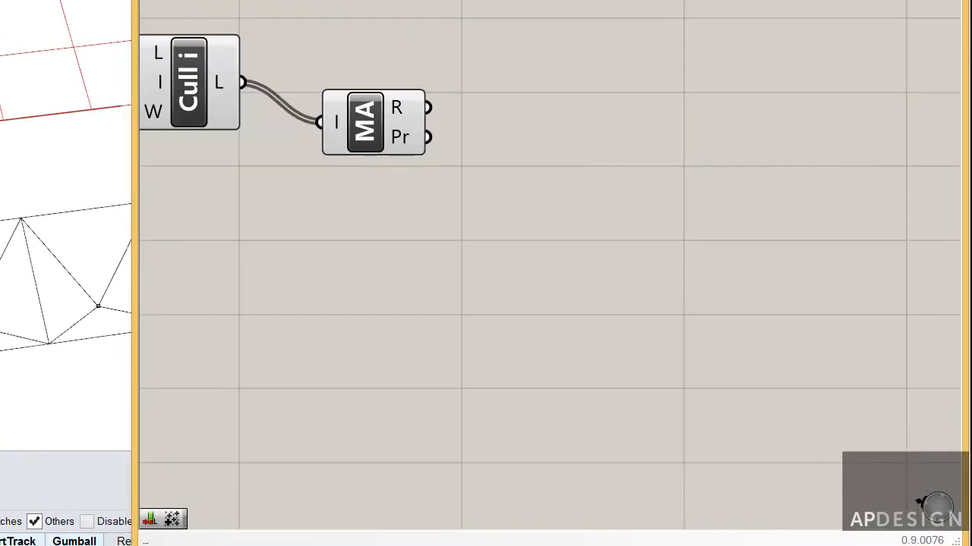
{"action": "left_click_drag", "start_coordinate": [625, 2], "coordinate": [625, 44]}
{"action": "left_click_drag", "start_coordinate": [542, 90], "coordinate": [545, 158]}
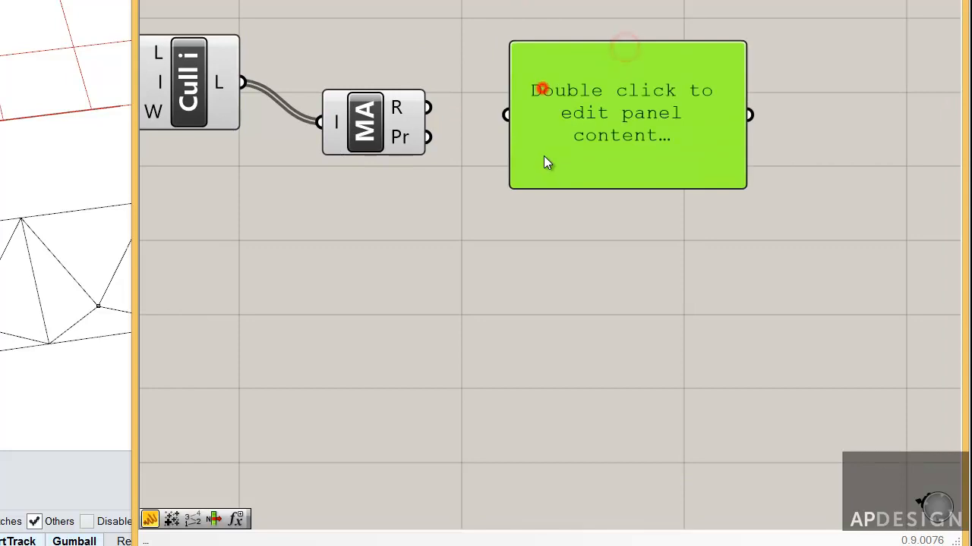
{"action": "left_click_drag", "start_coordinate": [428, 109], "coordinate": [507, 114]}
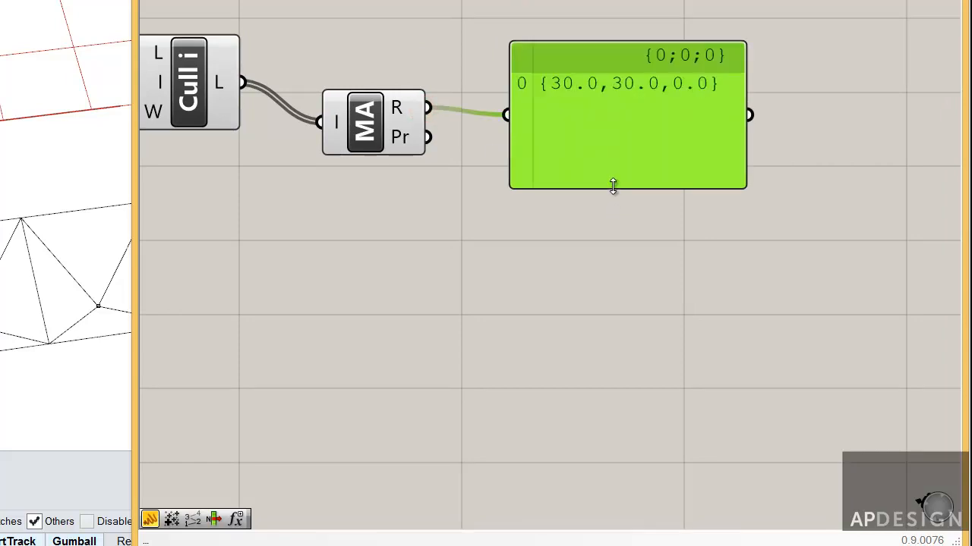
{"action": "left_click_drag", "start_coordinate": [612, 186], "coordinate": [614, 373]}
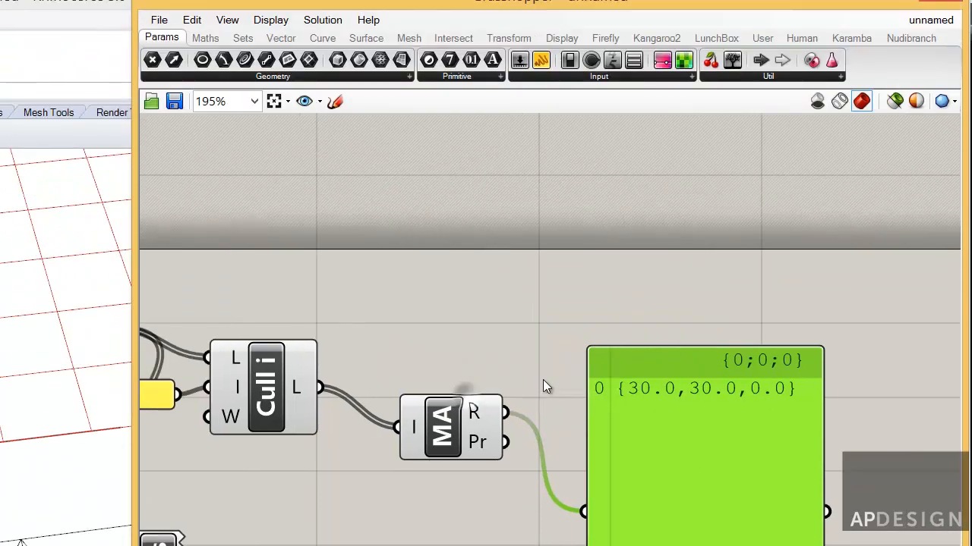
{"action": "left_click", "coordinate": [462, 40]}
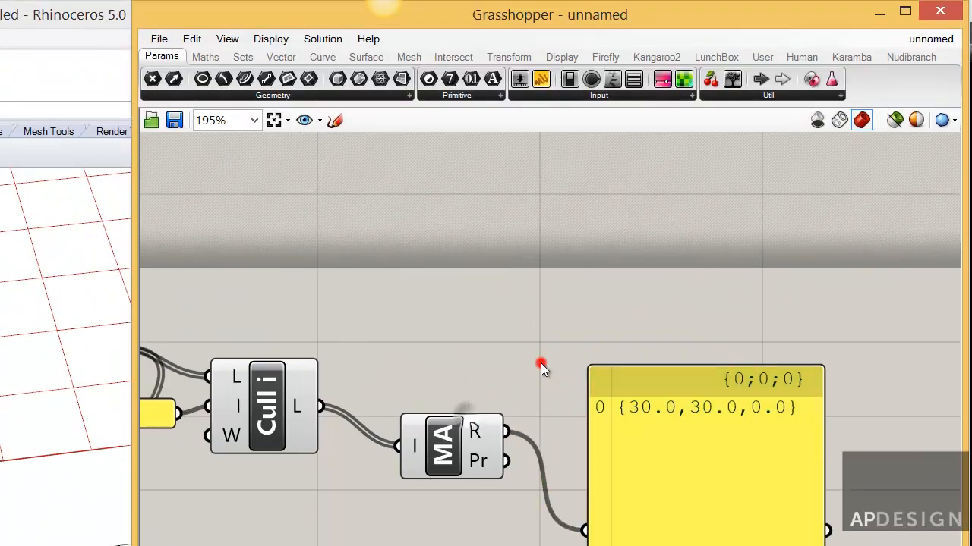
Step: Add a Division component between Mass Addition and the panel, with its A input fed by Mass Addition's R output
{"action": "double_click", "coordinate": [541, 366]}
{"action": "type", "text": "divi"}
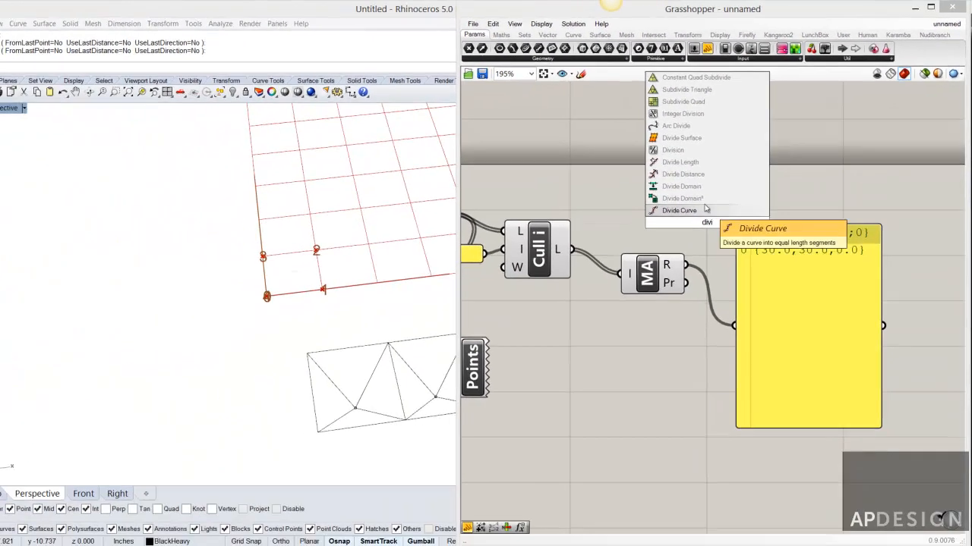
{"action": "left_click", "coordinate": [667, 153]}
{"action": "left_click", "coordinate": [765, 287]}
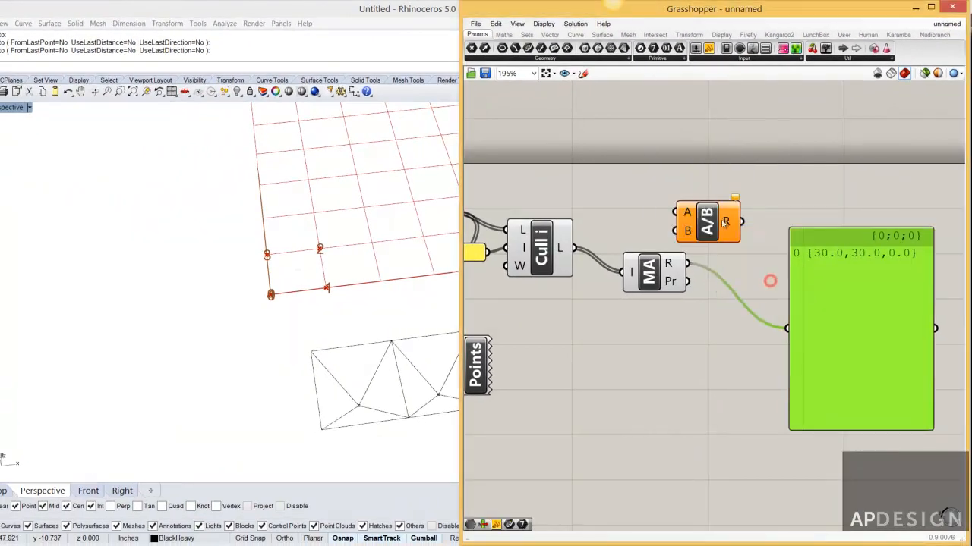
{"action": "left_click_drag", "start_coordinate": [715, 215], "coordinate": [767, 266]}
{"action": "left_click_drag", "start_coordinate": [687, 263], "coordinate": [734, 260]}
Step: Rewire the panel to Cull Index's L output to inspect the remaining corner points
{"action": "right_click_drag", "start_coordinate": [691, 325], "coordinate": [757, 320]}
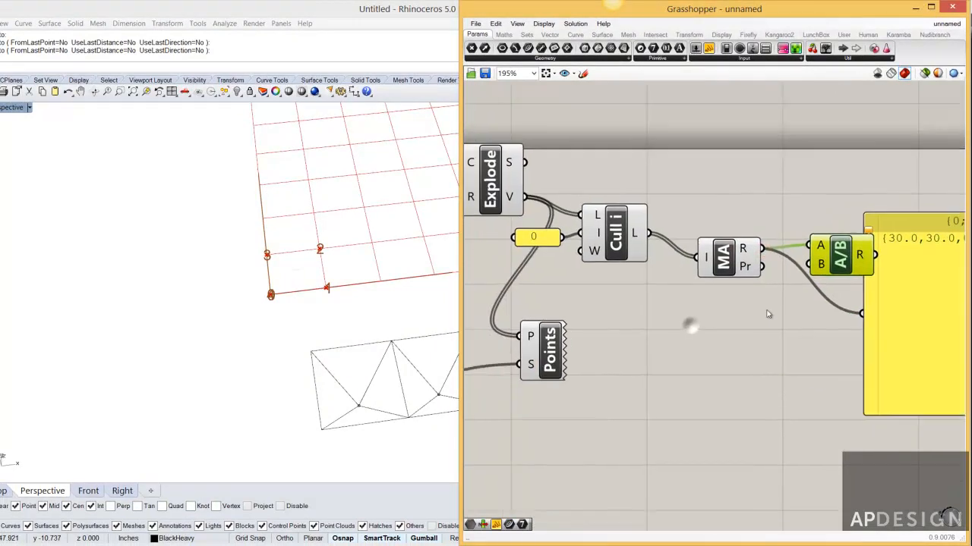
{"action": "scroll", "coordinate": [756, 320], "scroll_direction": "down", "scroll_amount": 3}
{"action": "double_click", "coordinate": [696, 307]}
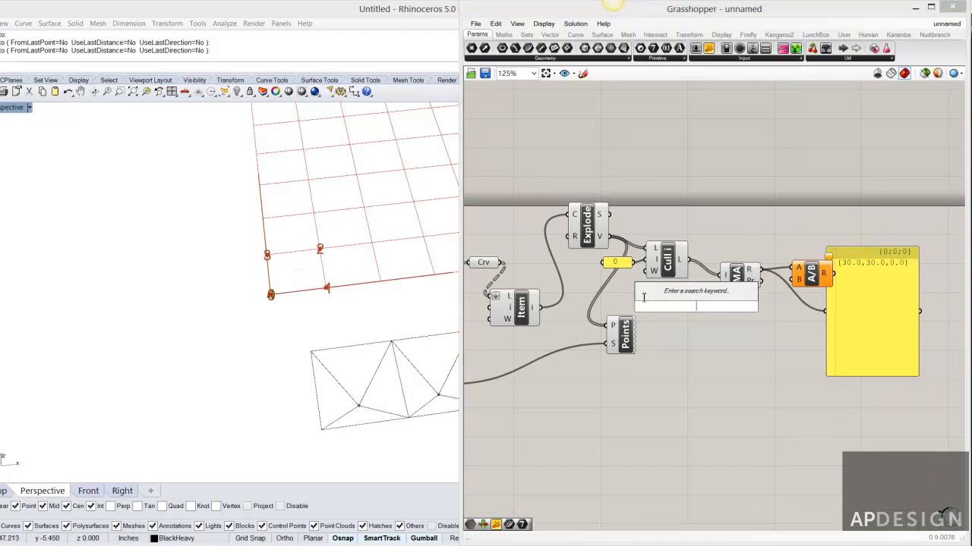
{"action": "left_click", "coordinate": [725, 331]}
{"action": "scroll", "coordinate": [714, 311], "scroll_direction": "up", "scroll_amount": 3}
{"action": "left_click_drag", "start_coordinate": [673, 236], "coordinate": [886, 320]}
{"action": "left_click", "coordinate": [802, 331]}
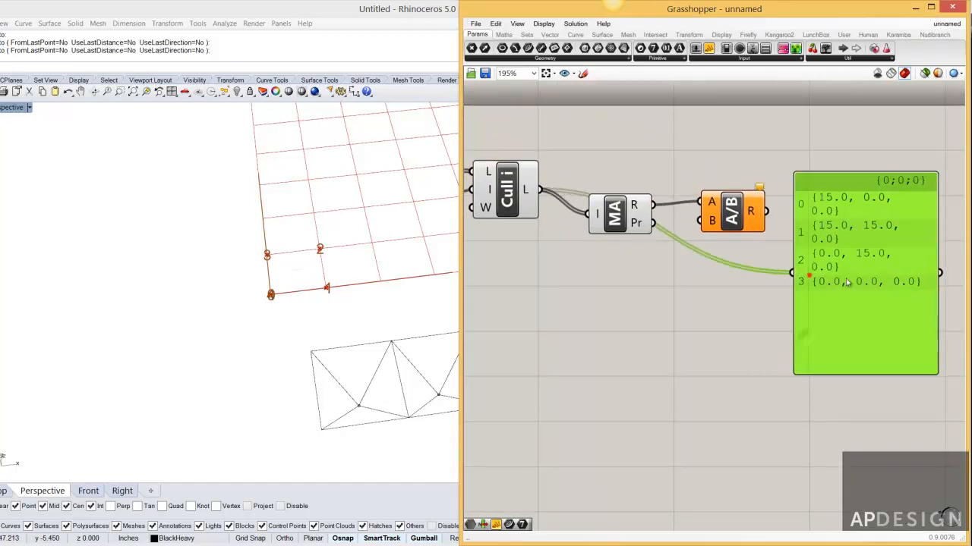
Step: Add a List Length component below Mass Addition
{"action": "right_click_drag", "start_coordinate": [699, 297], "coordinate": [765, 292]}
{"action": "double_click", "coordinate": [752, 282]}
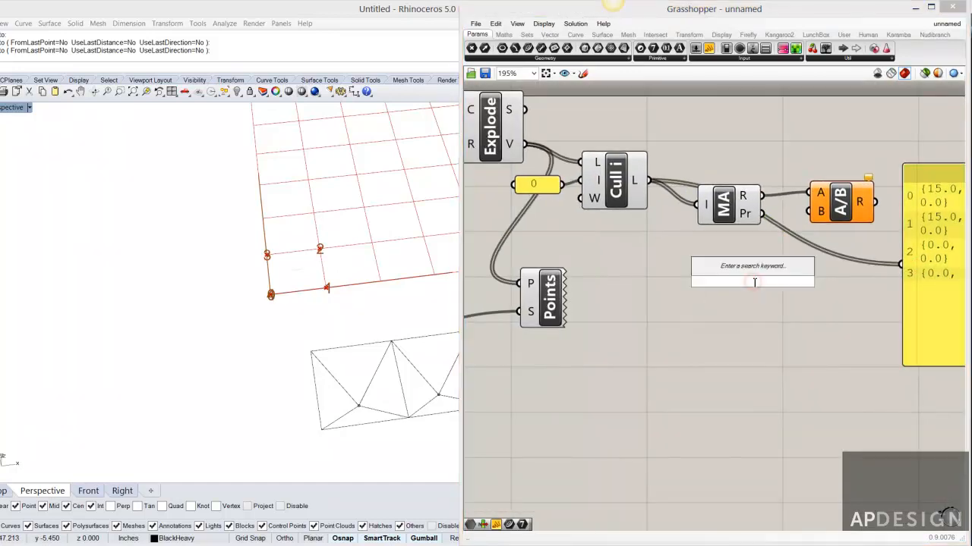
{"action": "type", "text": "listlen"}
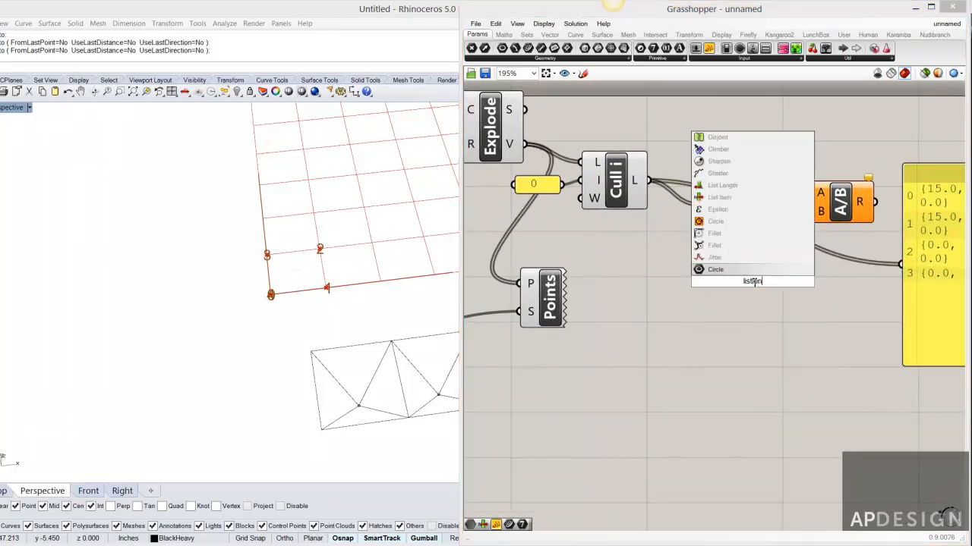
{"action": "left_click", "coordinate": [727, 186]}
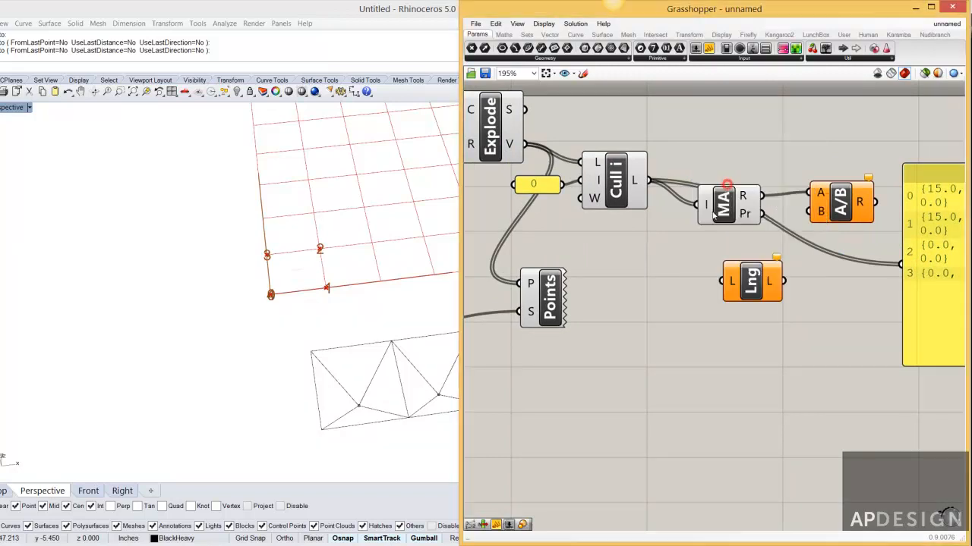
Step: Feed Cull Index's L output into List Length and show the list length in the yellow panel
{"action": "left_click_drag", "start_coordinate": [653, 186], "coordinate": [722, 281]}
{"action": "left_click_drag", "start_coordinate": [784, 281], "coordinate": [902, 265]}
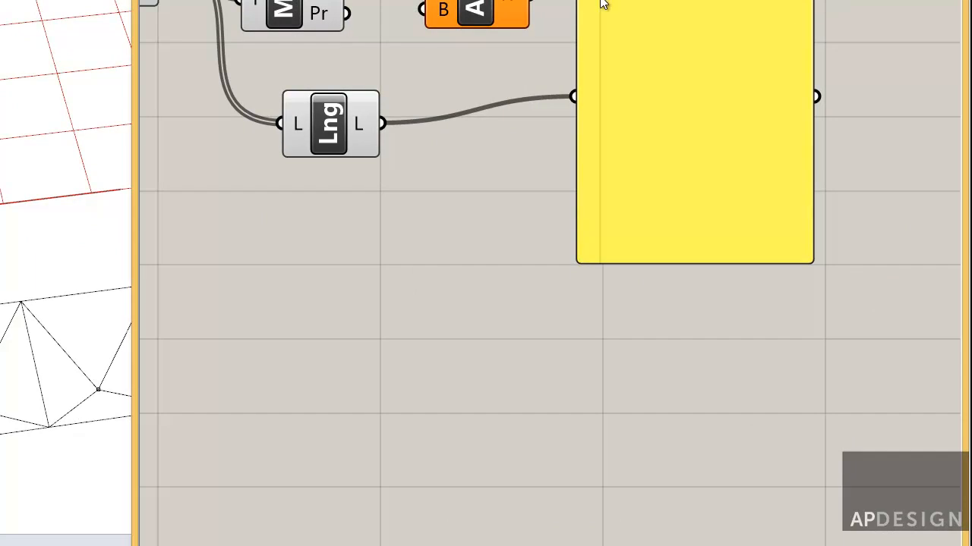
{"action": "right_click_drag", "start_coordinate": [572, 43], "coordinate": [718, 55]}
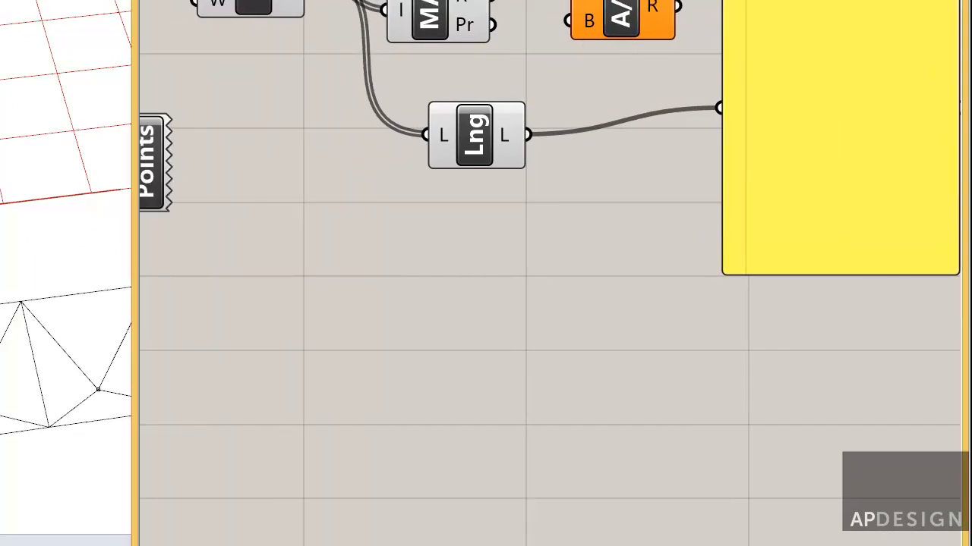
{"action": "left_click_drag", "start_coordinate": [464, 145], "coordinate": [412, 127]}
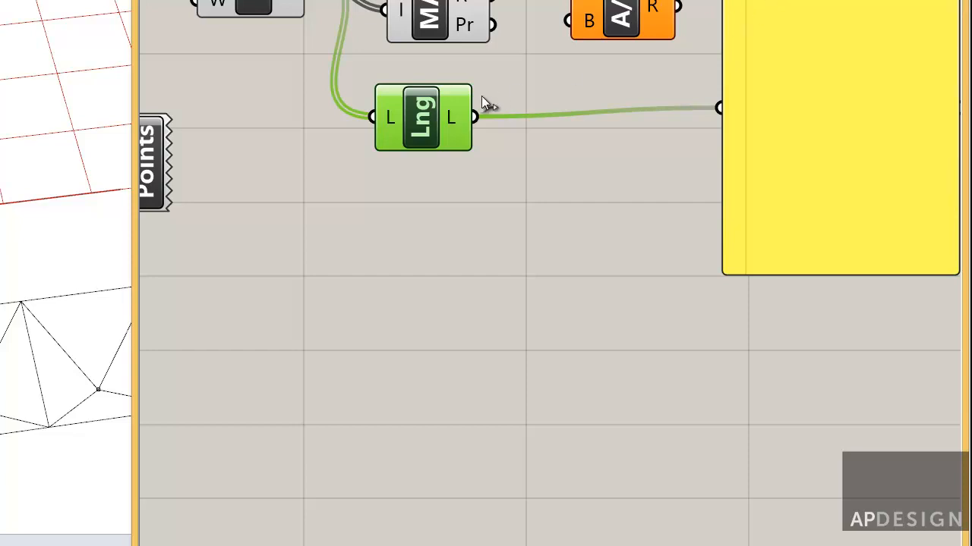
{"action": "left_click_drag", "start_coordinate": [427, 127], "coordinate": [431, 151]}
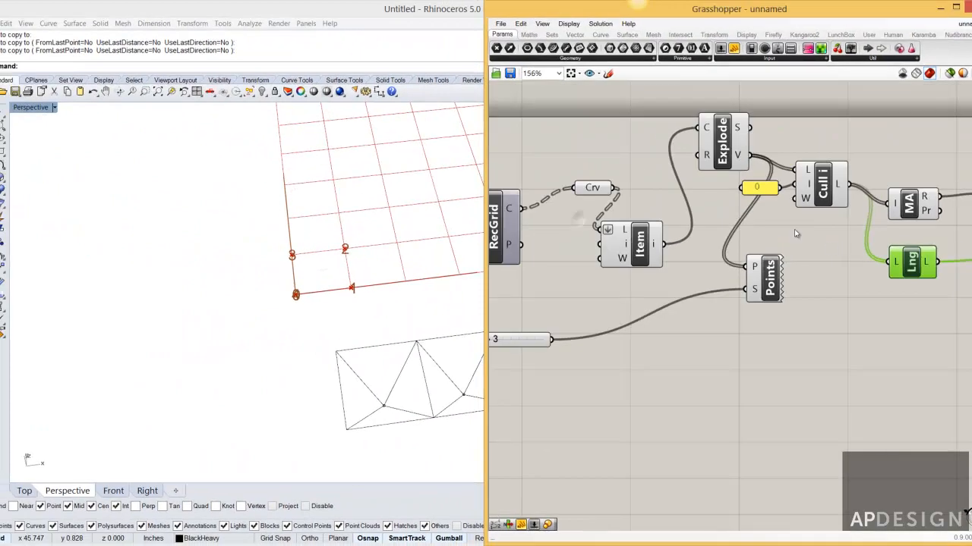
{"action": "right_click_drag", "start_coordinate": [507, 239], "coordinate": [735, 255]}
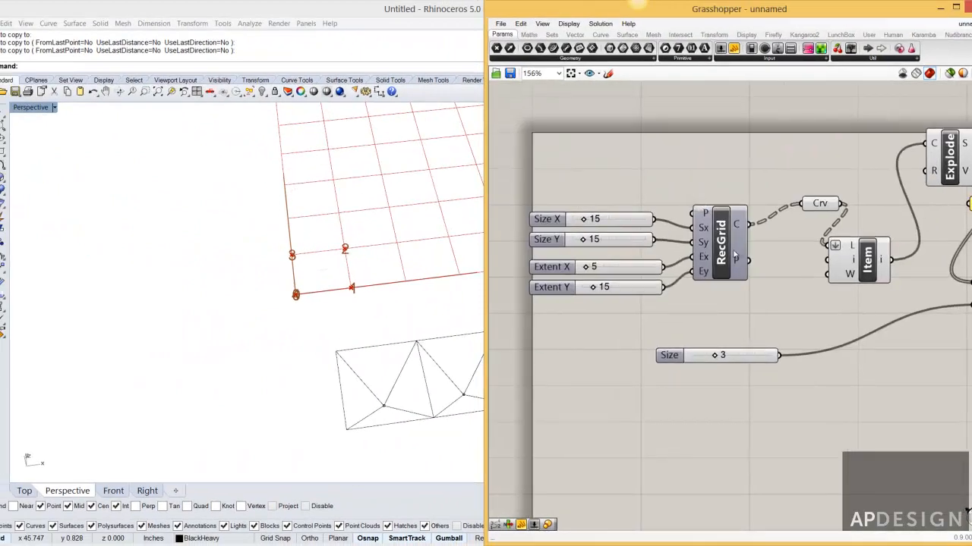
{"action": "right_click_drag", "start_coordinate": [733, 260], "coordinate": [524, 220]}
{"action": "right_click_drag", "start_coordinate": [964, 227], "coordinate": [751, 222]}
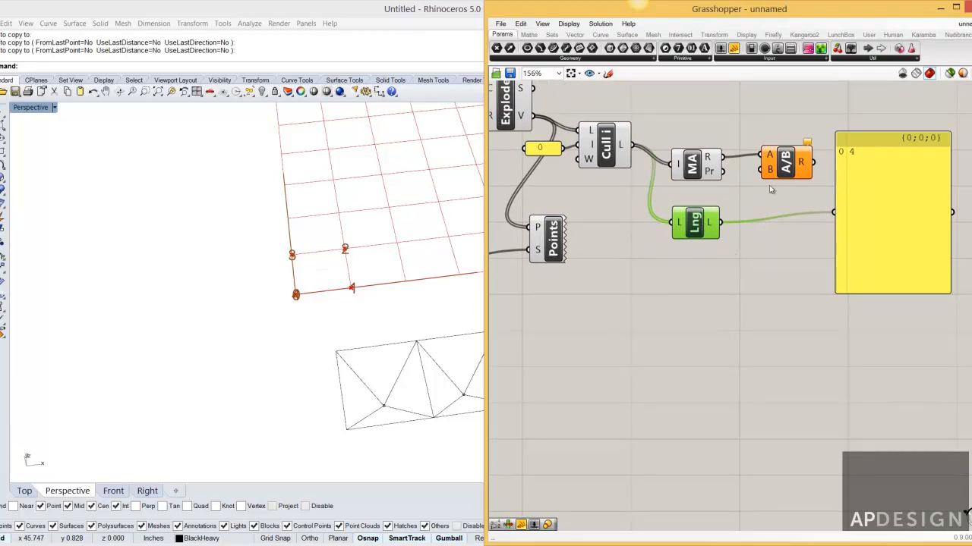
Step: Try a small panel containing 4 as the divisor for Division's B input
{"action": "double_click", "coordinate": [740, 269]}
{"action": "type", "text": "num"}
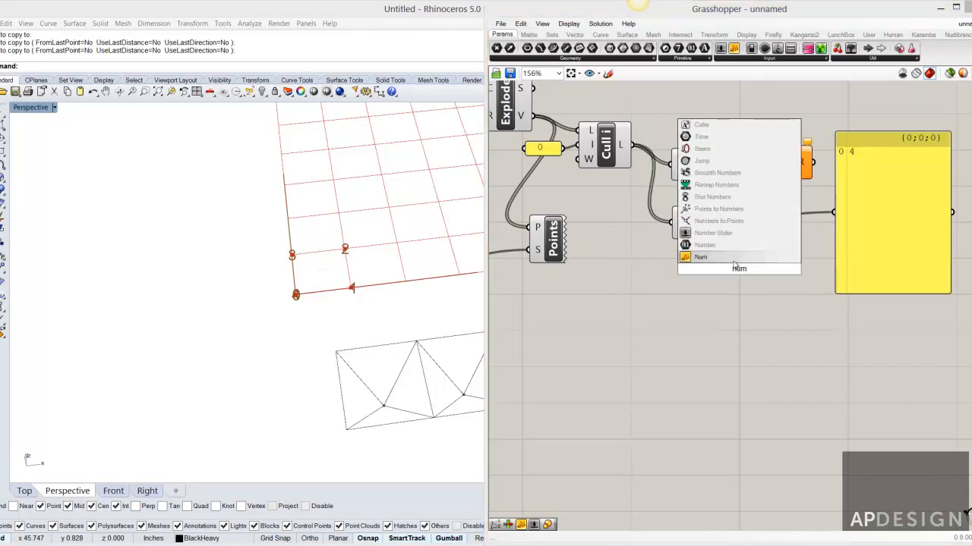
{"action": "key", "text": "Return"}
{"action": "left_click", "coordinate": [737, 270]}
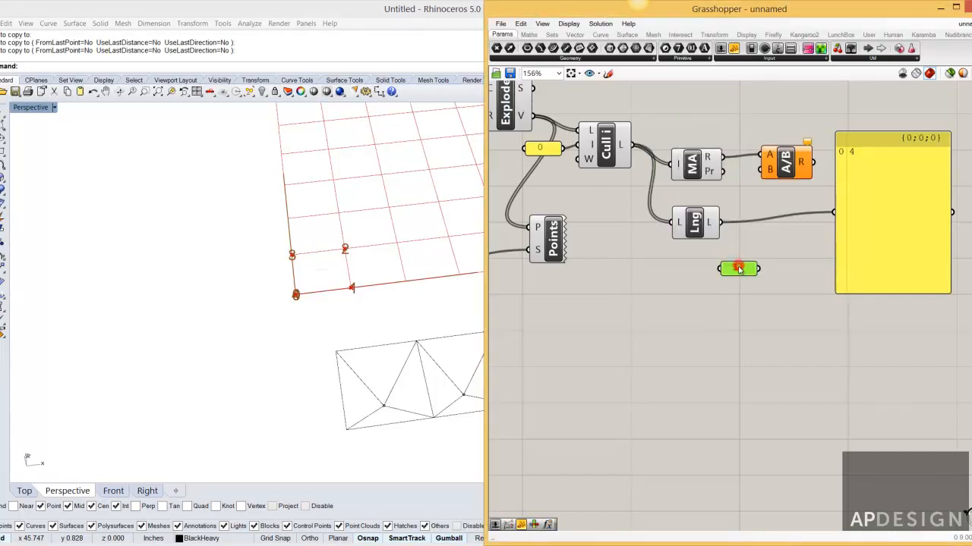
{"action": "double_click", "coordinate": [742, 271]}
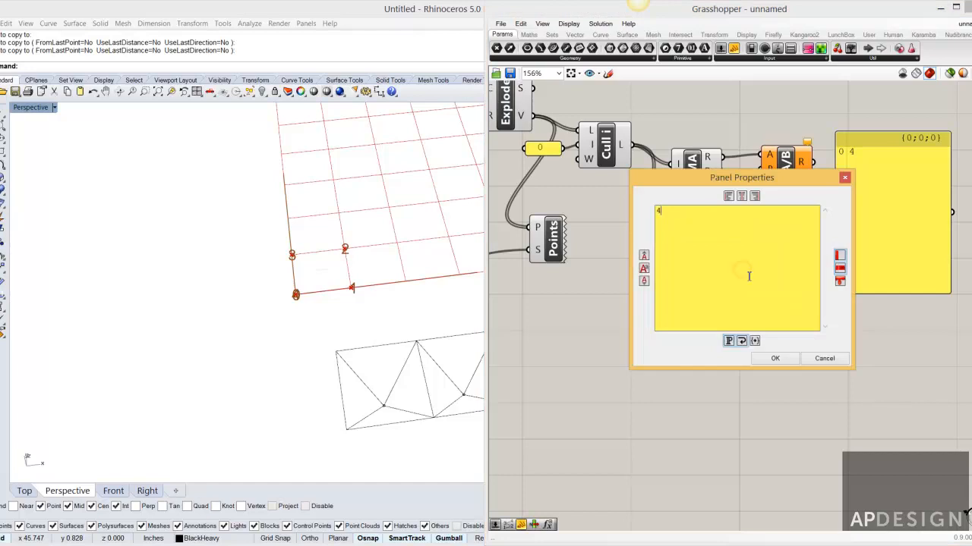
{"action": "left_click", "coordinate": [769, 358]}
{"action": "left_click_drag", "start_coordinate": [759, 268], "coordinate": [760, 169]}
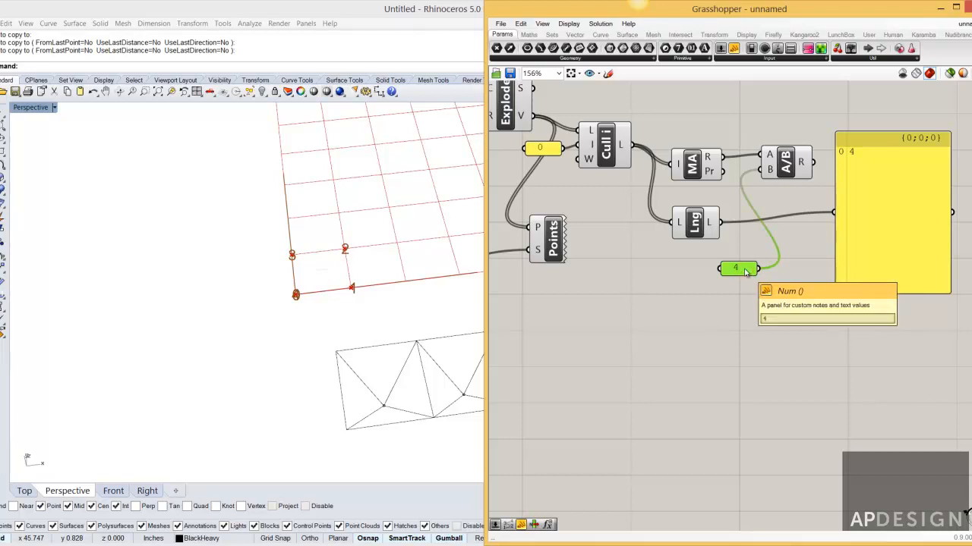
{"action": "key", "text": "Delete"}
Step: Wire List Length's output into Division's B input and delete the large panel
{"action": "left_click_drag", "start_coordinate": [720, 222], "coordinate": [761, 170]}
{"action": "right_click_drag", "start_coordinate": [809, 212], "coordinate": [743, 225]}
{"action": "left_click_drag", "start_coordinate": [800, 196], "coordinate": [810, 196]}
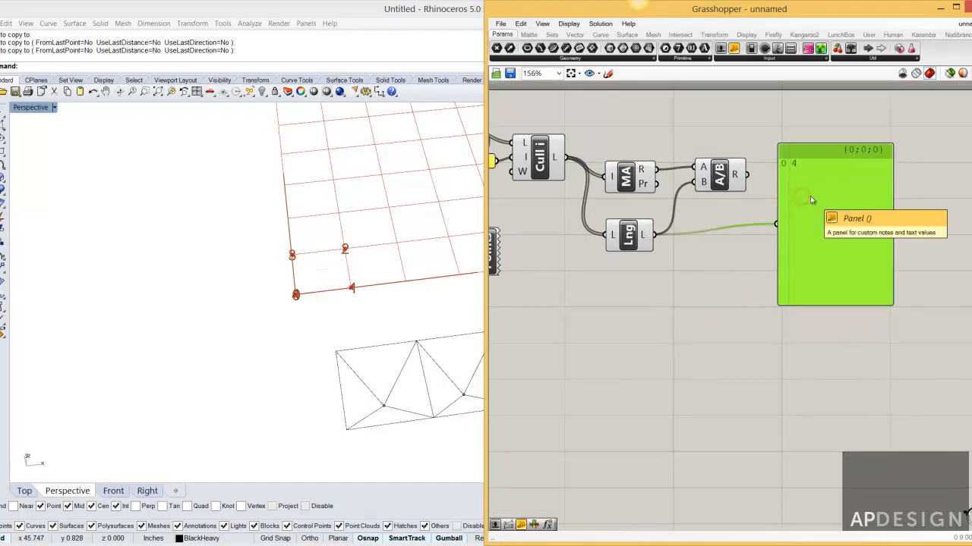
{"action": "key", "text": "Delete"}
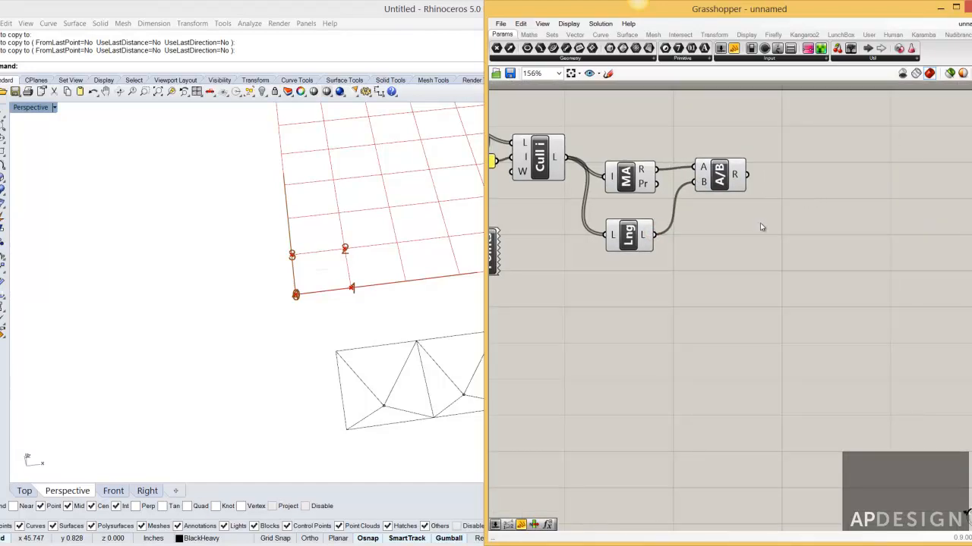
Step: Add a Point parameter after Division and feed it with Division's R output
{"action": "right_click_drag", "start_coordinate": [762, 221], "coordinate": [760, 263]}
{"action": "left_click", "coordinate": [740, 220]}
{"action": "double_click", "coordinate": [788, 220]}
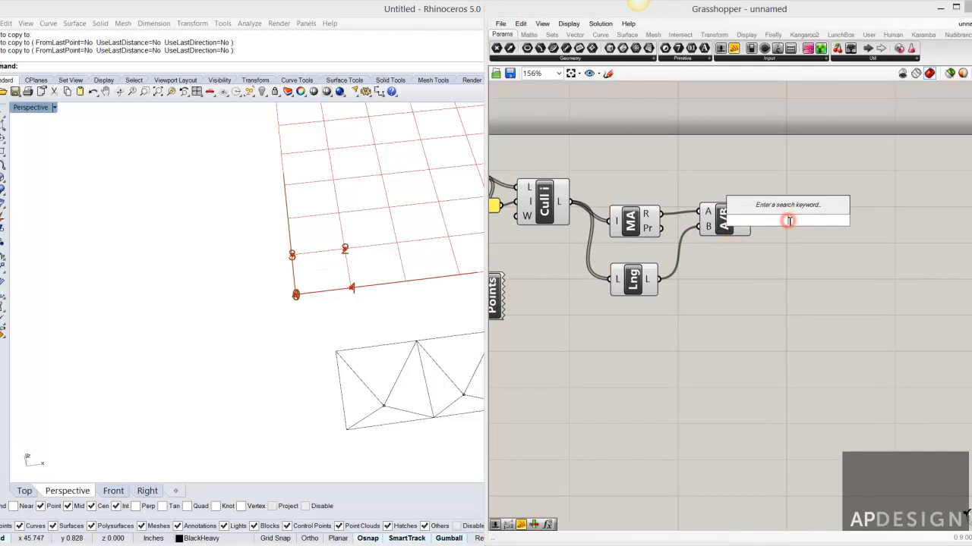
{"action": "type", "text": "point"}
{"action": "left_click", "coordinate": [759, 208]}
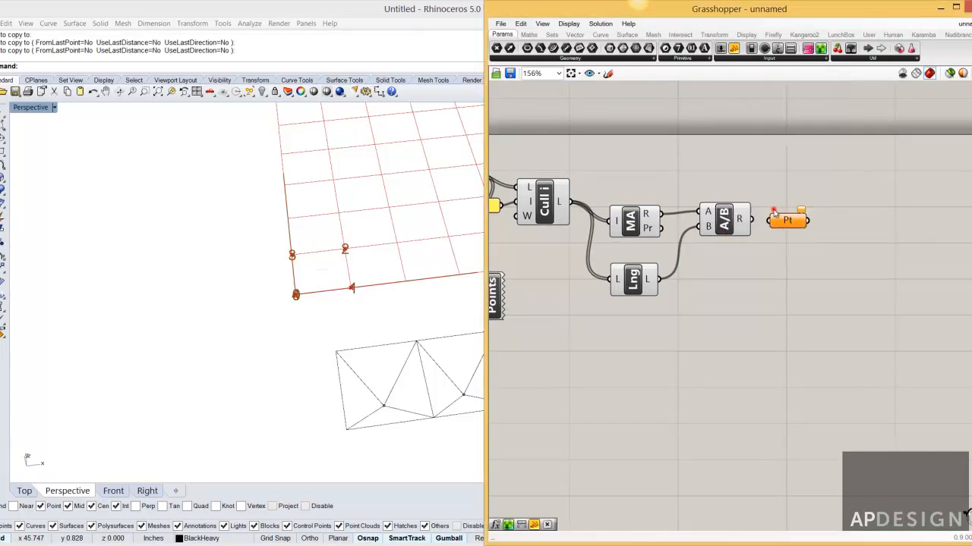
{"action": "left_click_drag", "start_coordinate": [750, 220], "coordinate": [805, 215]}
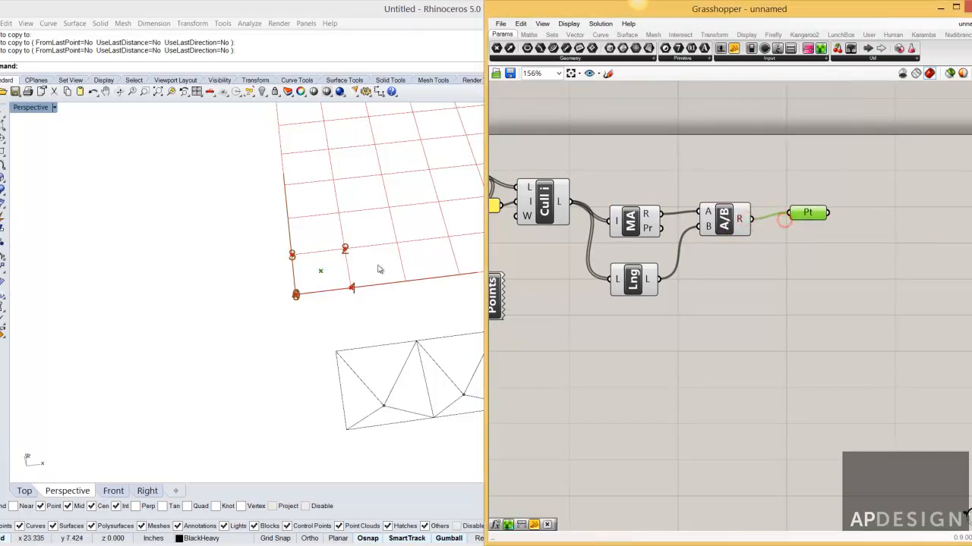
{"action": "left_click", "coordinate": [321, 274]}
{"action": "scroll", "coordinate": [321, 273], "scroll_direction": "up", "scroll_amount": 5}
{"action": "right_click_drag", "start_coordinate": [330, 269], "coordinate": [267, 221]}
{"action": "right_click_drag", "start_coordinate": [303, 264], "coordinate": [372, 291]}
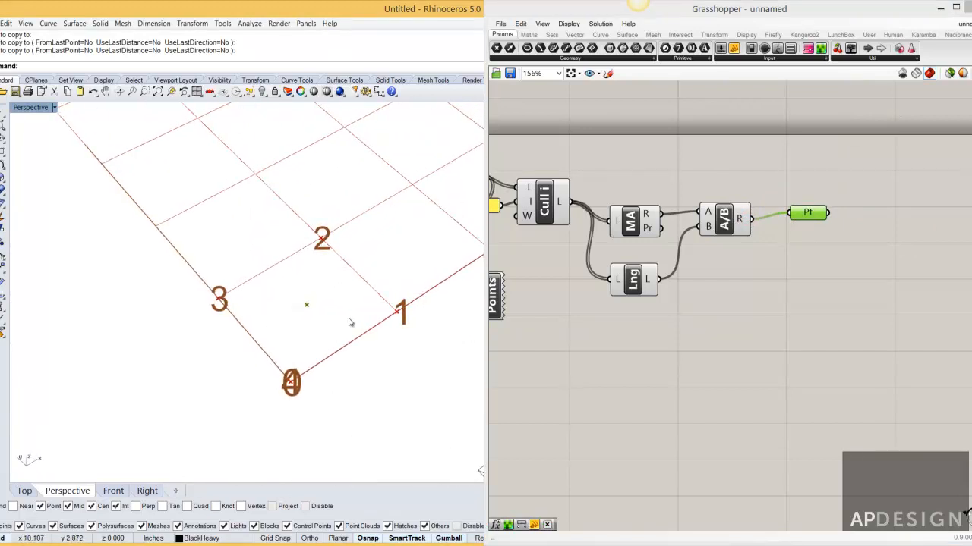
Step: Set the rectangular grid's Size X to 10 and Size Y to 19 to test the cell's centre point
{"action": "right_click_drag", "start_coordinate": [542, 321], "coordinate": [657, 308]}
{"action": "scroll", "coordinate": [658, 308], "scroll_direction": "down", "scroll_amount": 5}
{"action": "scroll", "coordinate": [590, 290], "scroll_direction": "up", "scroll_amount": 4}
{"action": "scroll", "coordinate": [589, 290], "scroll_direction": "up", "scroll_amount": 4}
{"action": "right_click_drag", "start_coordinate": [570, 279], "coordinate": [674, 314]}
{"action": "left_click_drag", "start_coordinate": [670, 190], "coordinate": [673, 193]}
{"action": "left_click_drag", "start_coordinate": [532, 139], "coordinate": [568, 138]}
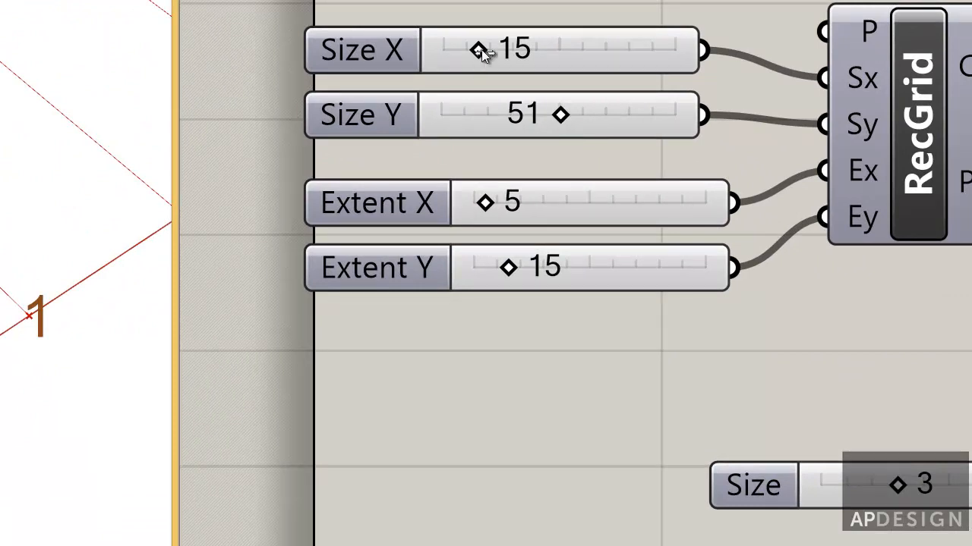
{"action": "mouse_move", "coordinate": [482, 51]}
{"action": "left_mouse_down"}
{"action": "mouse_move", "coordinate": [512, 50]}
{"action": "mouse_move", "coordinate": [468, 50]}
{"action": "mouse_move", "coordinate": [490, 50]}
{"action": "left_mouse_up"}
{"action": "left_click_drag", "start_coordinate": [529, 120], "coordinate": [480, 121]}
{"action": "left_click_drag", "start_coordinate": [495, 49], "coordinate": [469, 50]}
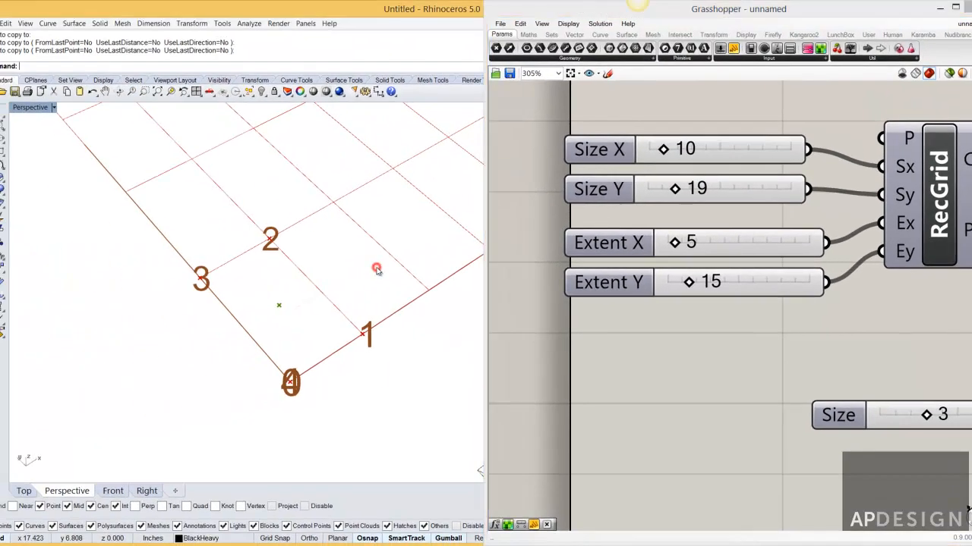
{"action": "scroll", "coordinate": [376, 269], "scroll_direction": "down", "scroll_amount": 7}
{"action": "right_click_drag", "start_coordinate": [386, 269], "coordinate": [288, 281]}
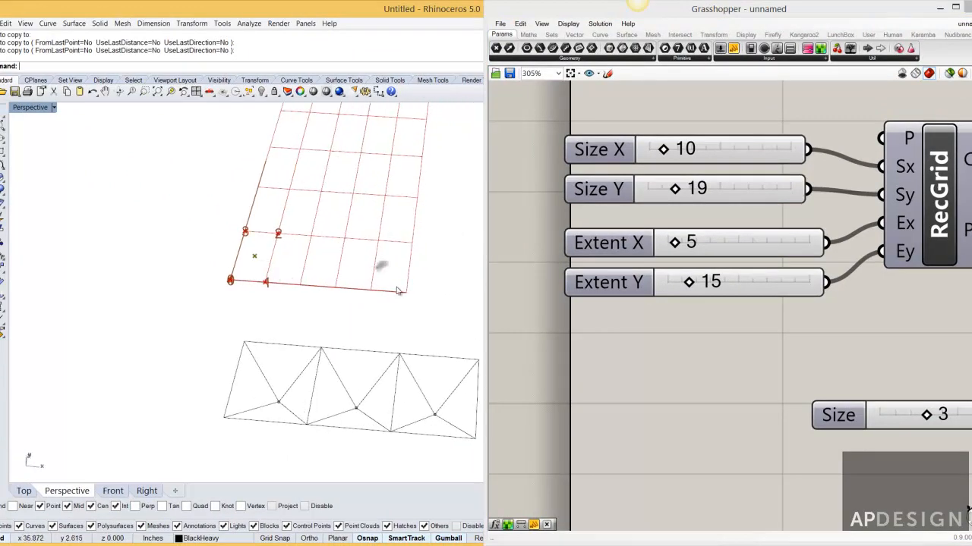
Step: Add a Move component after the Point parameter and feed the point into its G input
{"action": "scroll", "coordinate": [865, 315], "scroll_direction": "down", "scroll_amount": 6}
{"action": "scroll", "coordinate": [869, 311], "scroll_direction": "up", "scroll_amount": 2}
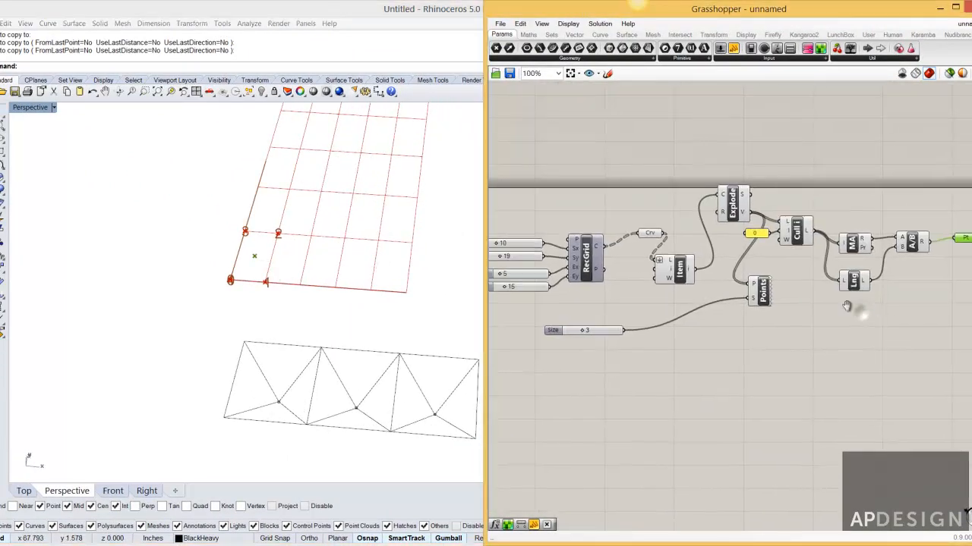
{"action": "right_click_drag", "start_coordinate": [876, 305], "coordinate": [769, 296]}
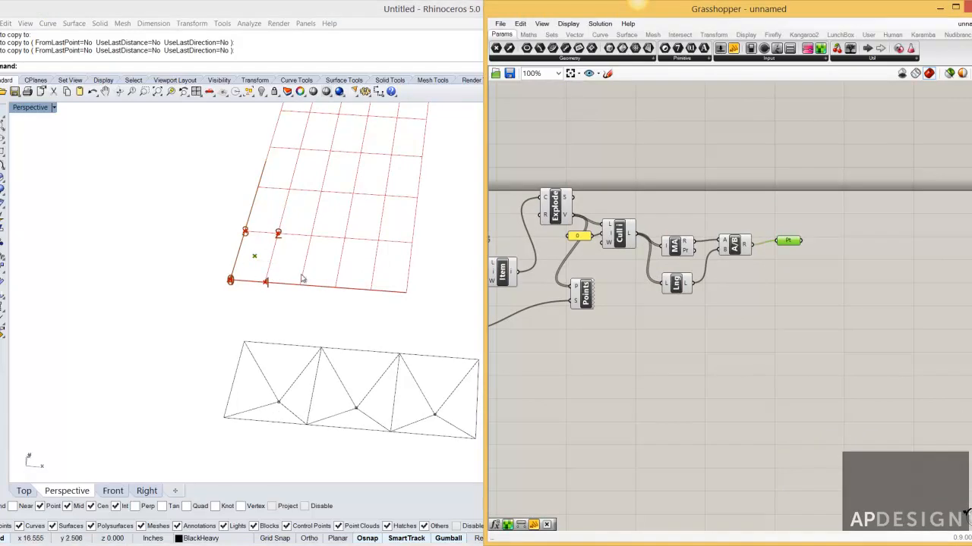
{"action": "scroll", "coordinate": [772, 256], "scroll_direction": "up", "scroll_amount": 2}
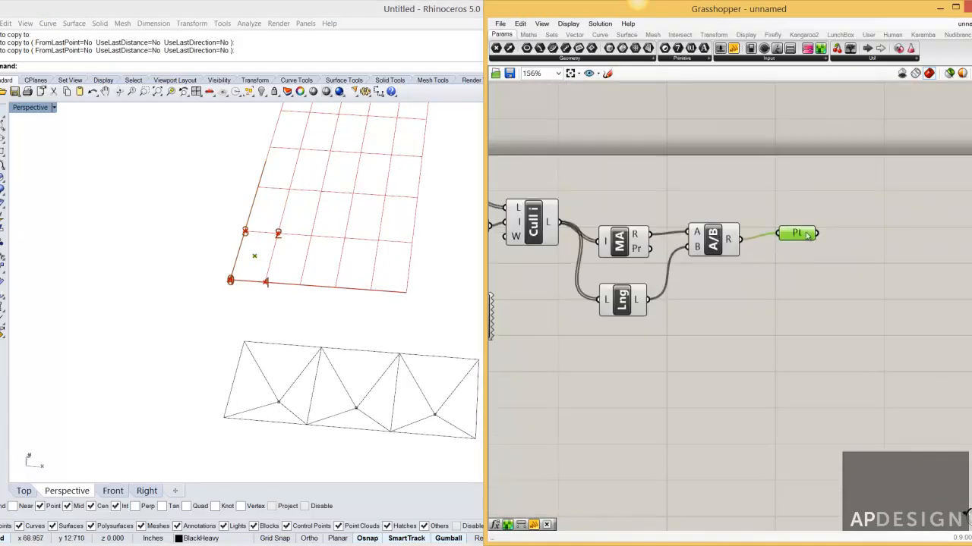
{"action": "left_click_drag", "start_coordinate": [808, 236], "coordinate": [797, 254]}
{"action": "double_click", "coordinate": [845, 256]}
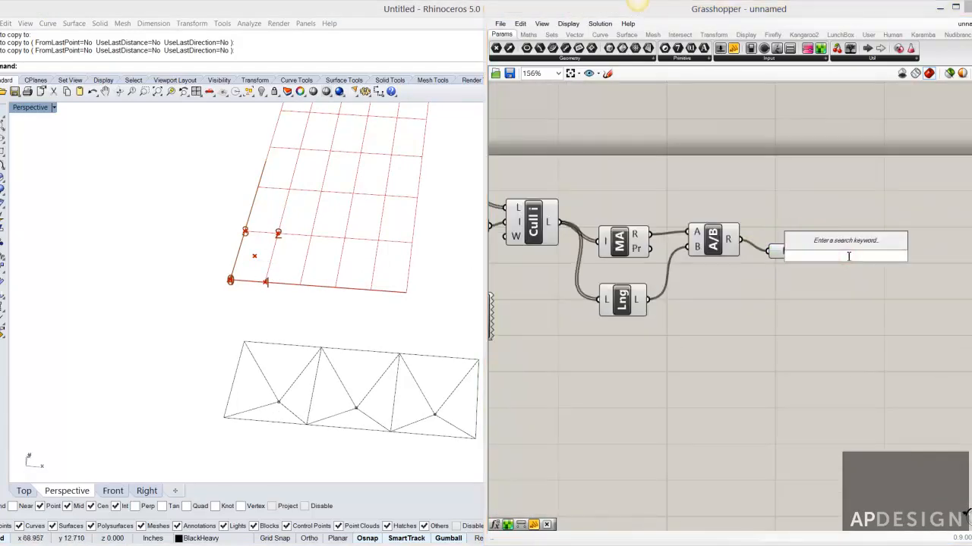
{"action": "type", "text": "move"}
{"action": "left_click", "coordinate": [809, 244]}
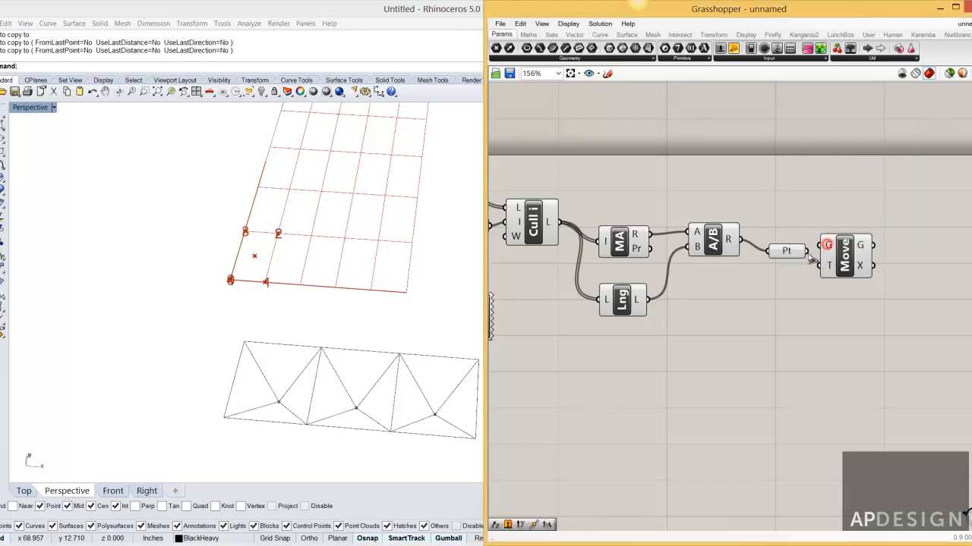
{"action": "left_click_drag", "start_coordinate": [848, 264], "coordinate": [886, 278]}
Step: Add a Unit Z vector below the Point parameter and wire it into Move's T input
{"action": "double_click", "coordinate": [785, 323]}
{"action": "type", "text": "unit z"}
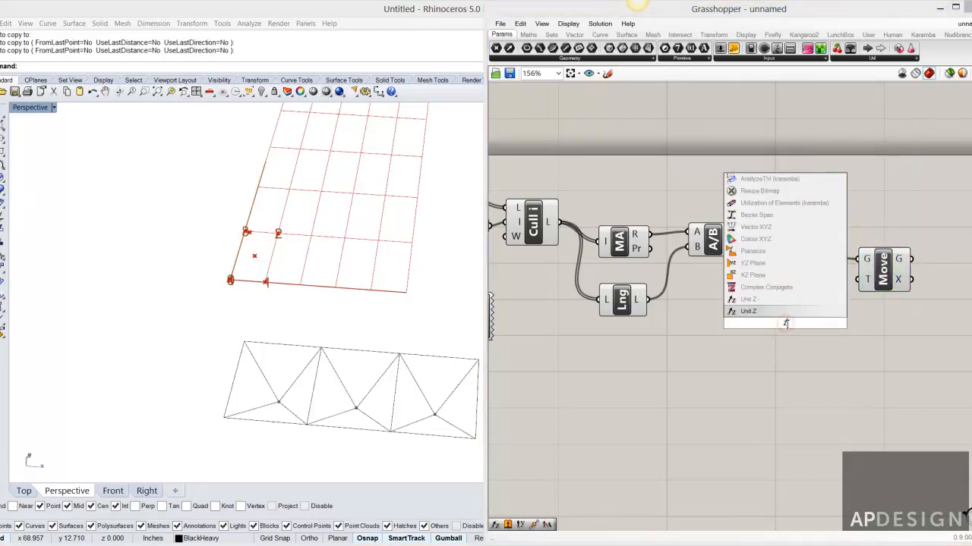
{"action": "key", "text": "Return"}
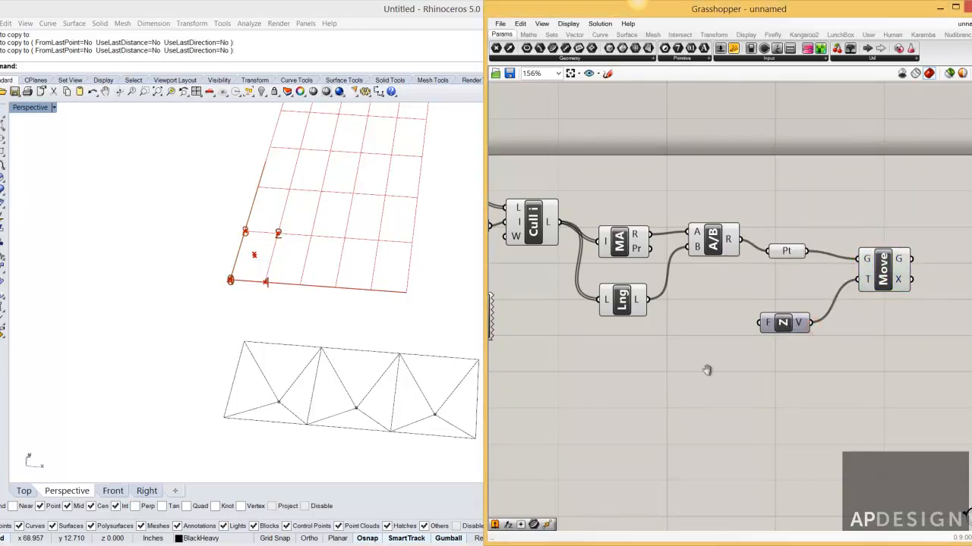
Step: Duplicate the Extent Y slider and place the copy, shortened, below the grid's sliders
{"action": "scroll", "coordinate": [709, 374], "scroll_direction": "down", "scroll_amount": 3}
{"action": "right_click_drag", "start_coordinate": [612, 312], "coordinate": [774, 299]}
{"action": "left_click", "coordinate": [669, 239]}
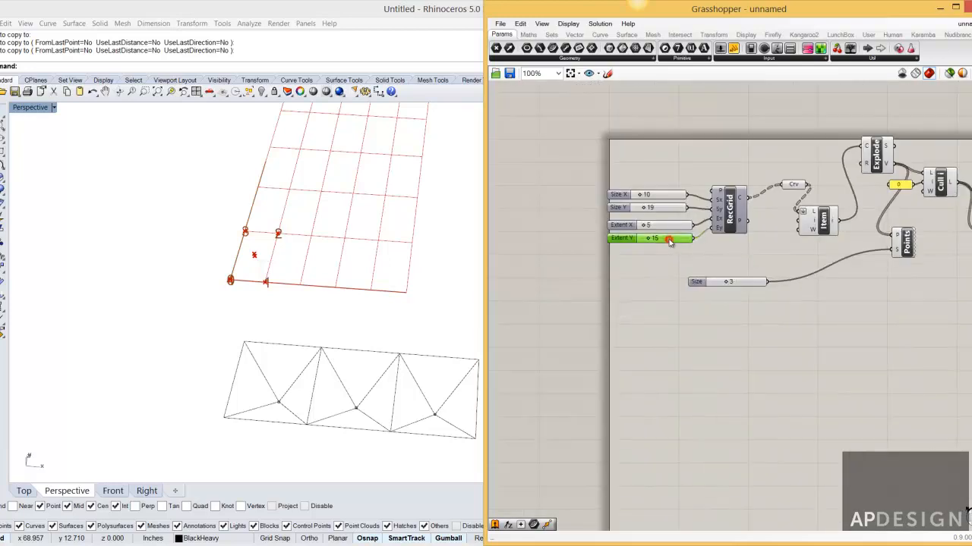
{"action": "key", "text": "ctrl+c"}
{"action": "key", "text": "ctrl+v"}
{"action": "left_click_drag", "start_coordinate": [668, 239], "coordinate": [826, 296]}
{"action": "scroll", "coordinate": [698, 303], "scroll_direction": "up", "scroll_amount": 1}
{"action": "scroll", "coordinate": [698, 303], "scroll_direction": "down", "scroll_amount": 5}
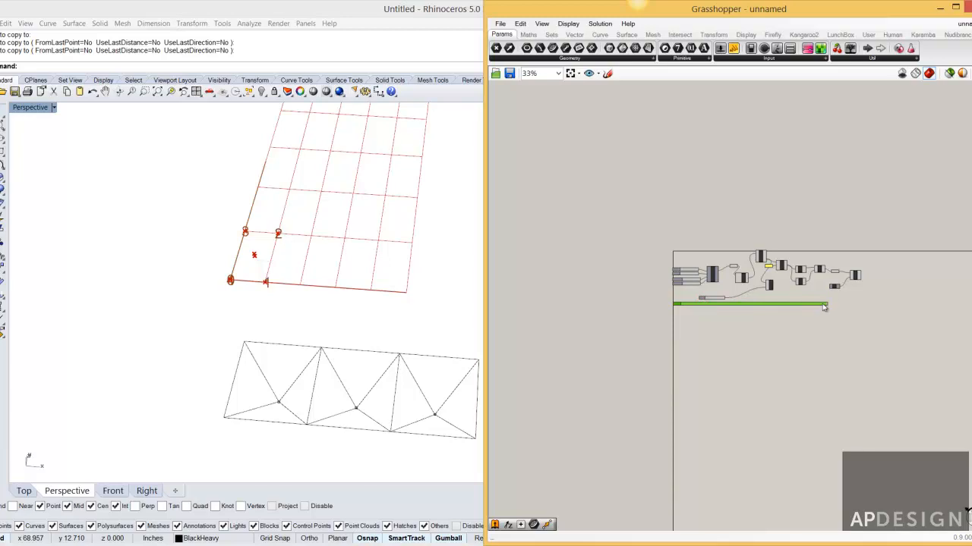
{"action": "scroll", "coordinate": [744, 311], "scroll_direction": "up", "scroll_amount": 3}
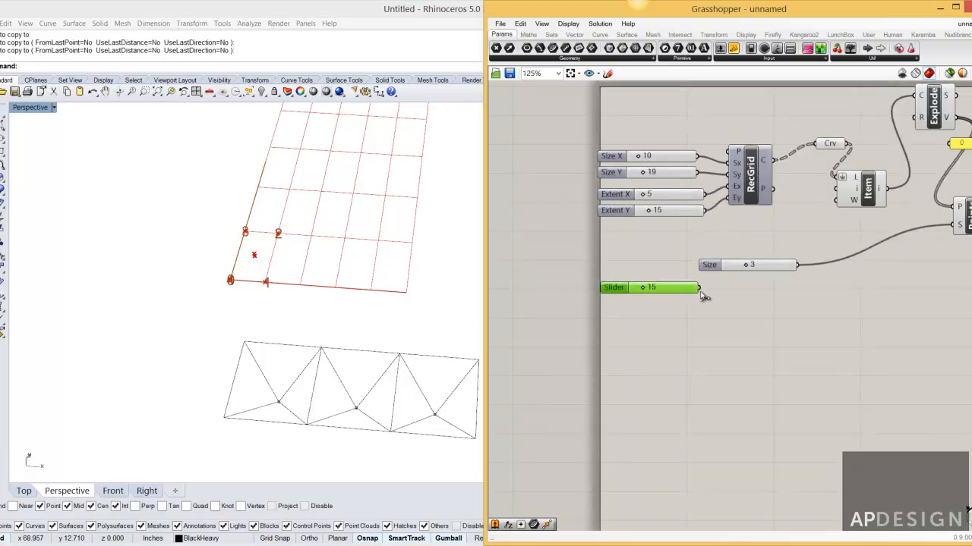
Step: Connect the duplicated slider to Unit Z's F input
{"action": "scroll", "coordinate": [699, 296], "scroll_direction": "down", "scroll_amount": 2}
{"action": "left_click_drag", "start_coordinate": [743, 306], "coordinate": [931, 290]}
{"action": "scroll", "coordinate": [920, 286], "scroll_direction": "up", "scroll_amount": 2}
{"action": "scroll", "coordinate": [704, 313], "scroll_direction": "down", "scroll_amount": 3}
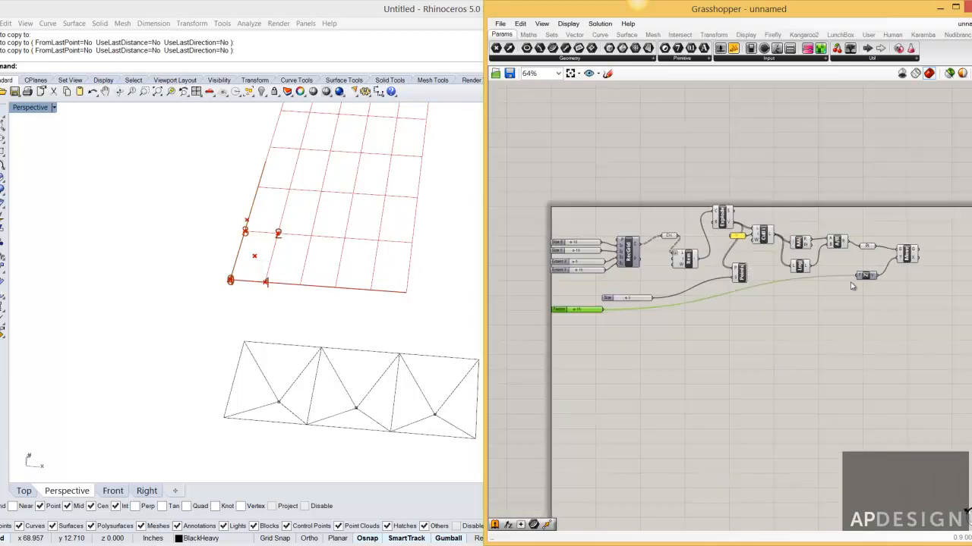
Step: Rename the slider driving Unit Z to "DepthOf Spaceframe"
{"action": "scroll", "coordinate": [704, 308], "scroll_direction": "up", "scroll_amount": 8}
{"action": "right_click", "coordinate": [714, 281]}
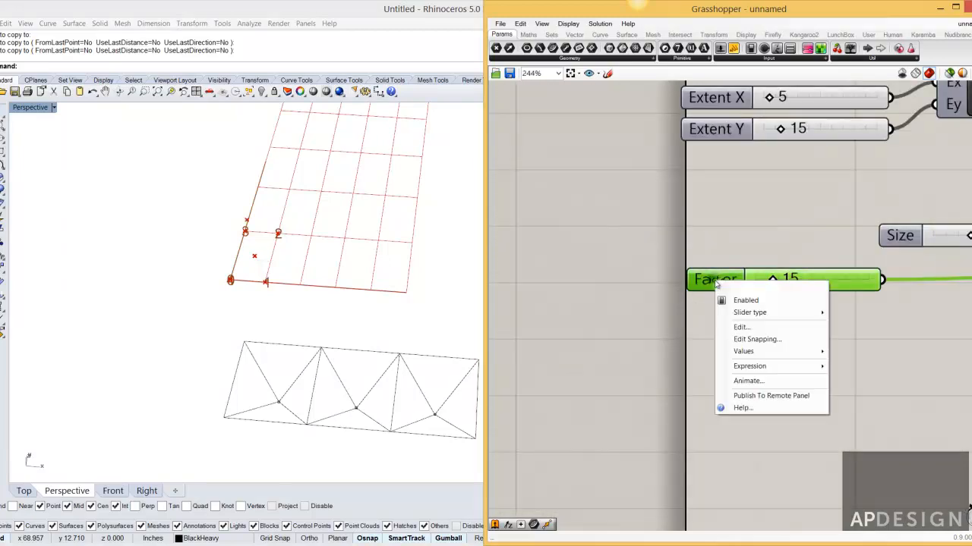
{"action": "type", "text": "Dep"}
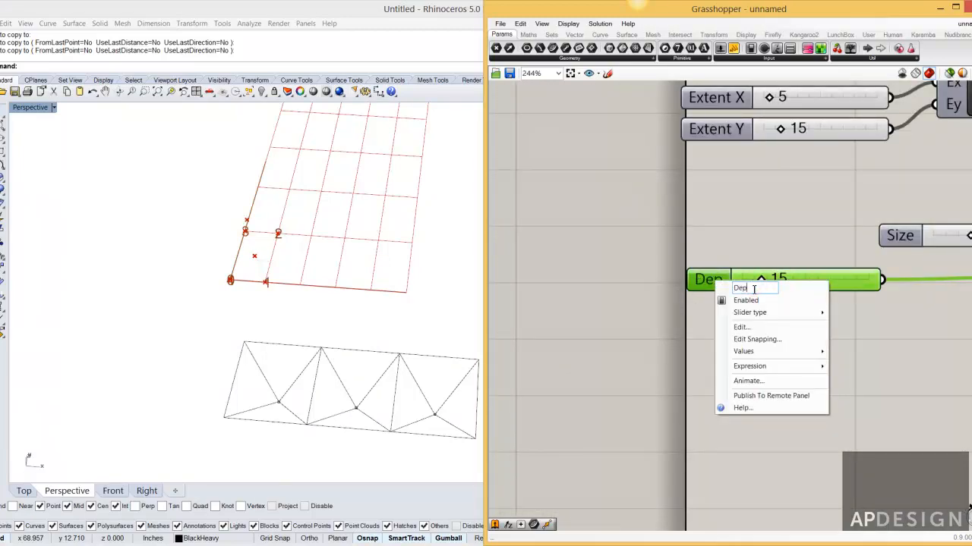
{"action": "type", "text": "thOf"}
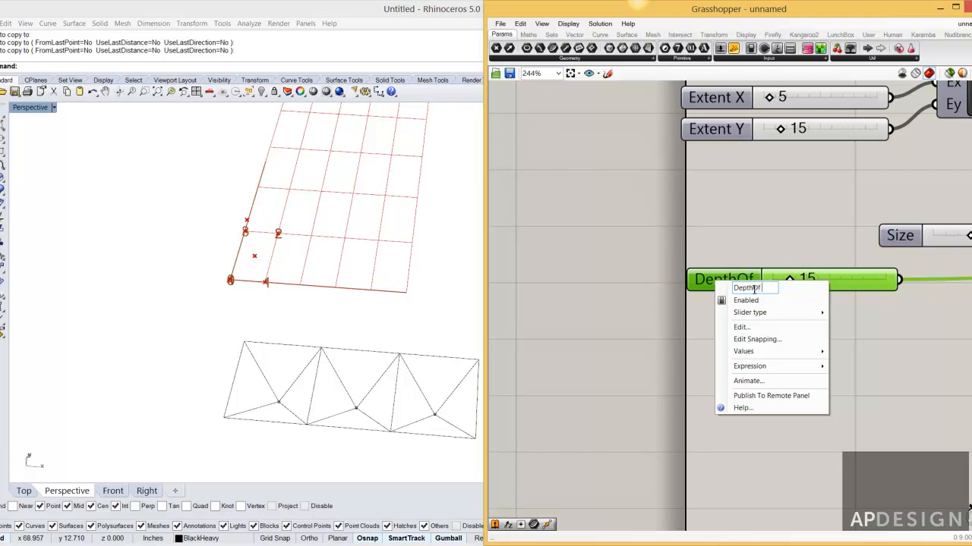
{"action": "type", "text": " Spaceframe"}
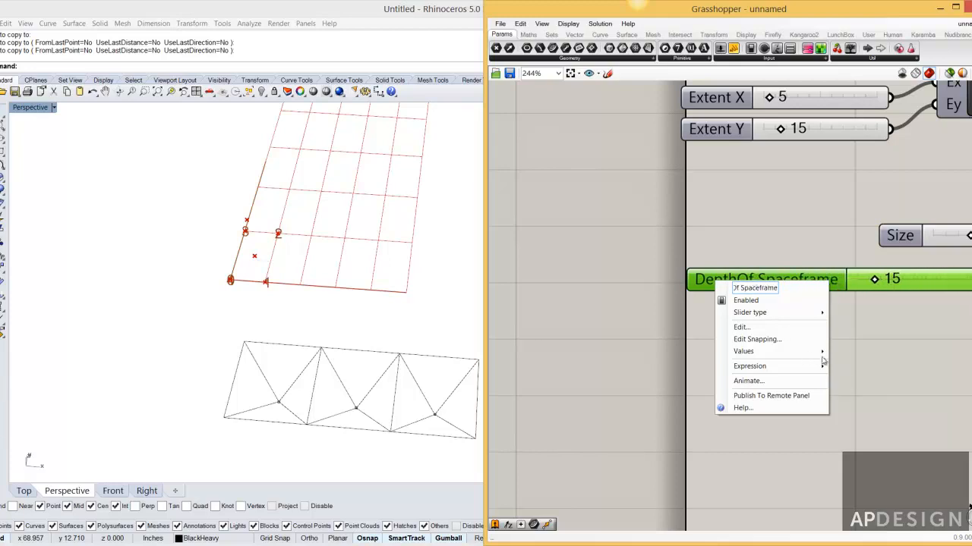
{"action": "key", "text": "Return"}
{"action": "scroll", "coordinate": [835, 357], "scroll_direction": "down", "scroll_amount": 5}
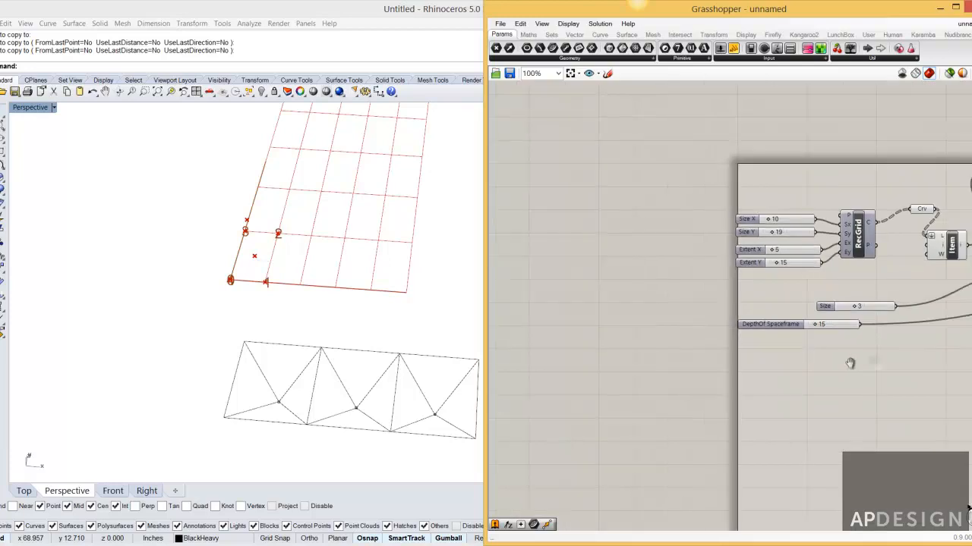
Step: Add a vector Reverse component below Move and shift Unit Z aside to make room for it
{"action": "right_click_drag", "start_coordinate": [259, 256], "coordinate": [246, 195]}
{"action": "scroll", "coordinate": [217, 307], "scroll_direction": "up", "scroll_amount": 5}
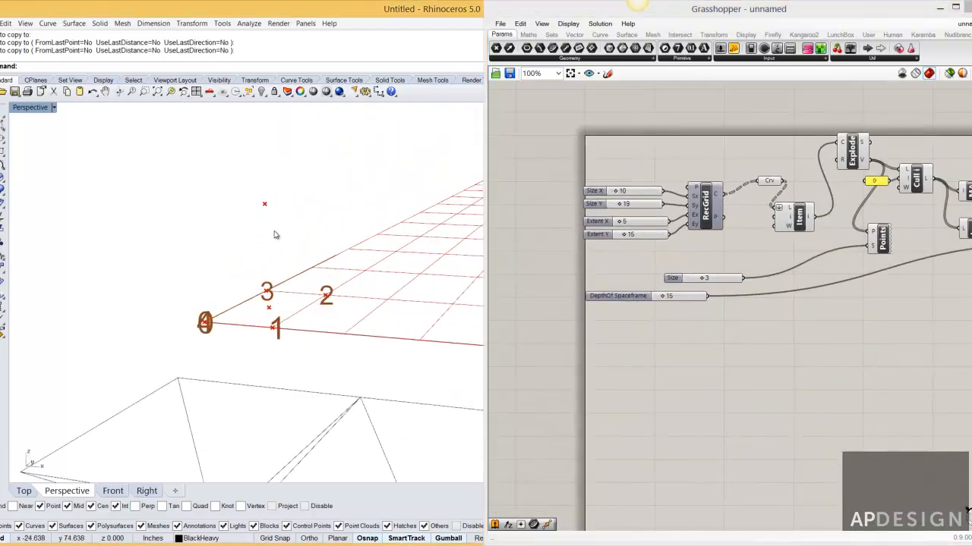
{"action": "right_click_drag", "start_coordinate": [946, 338], "coordinate": [648, 325]}
{"action": "scroll", "coordinate": [716, 297], "scroll_direction": "up", "scroll_amount": 5}
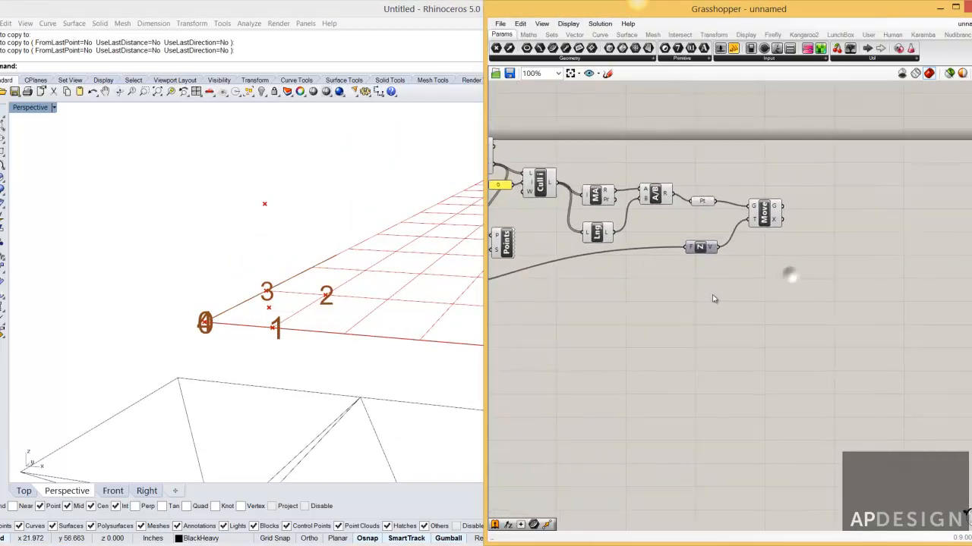
{"action": "double_click", "coordinate": [747, 244]}
{"action": "type", "text": "rev"}
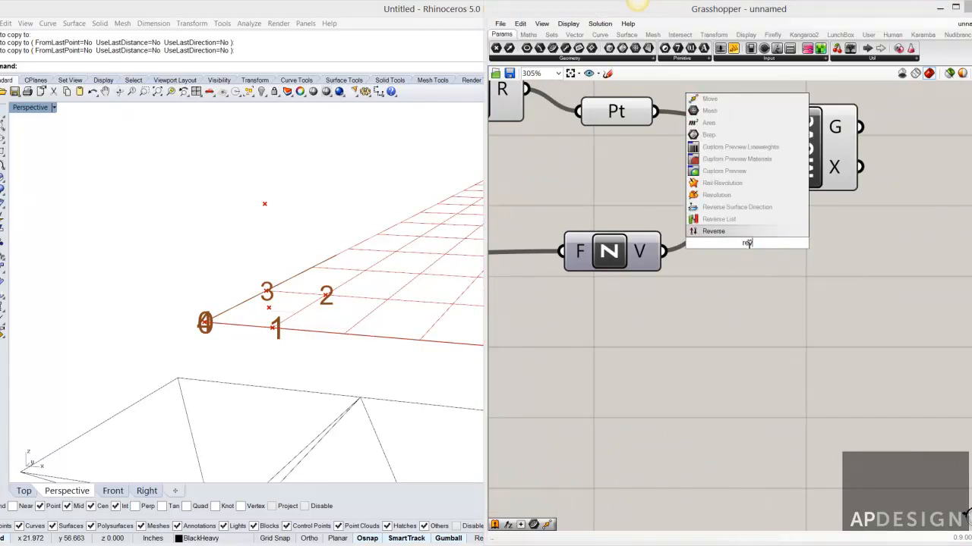
{"action": "left_click", "coordinate": [732, 232]}
{"action": "left_click_drag", "start_coordinate": [612, 250], "coordinate": [523, 249]}
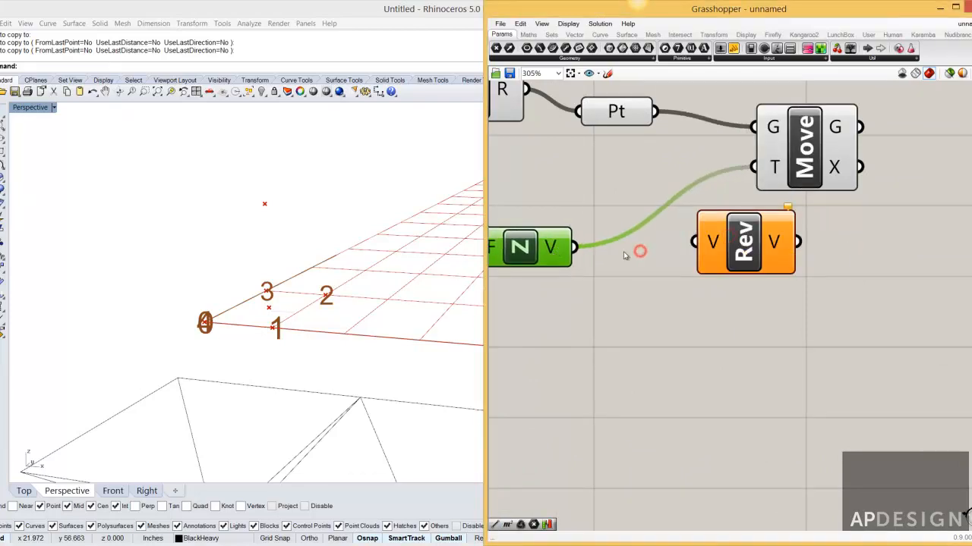
Step: Wire Unit Z's V output into Reverse and Reverse's V output into Move's T input, and realign Unit Z
{"action": "scroll", "coordinate": [646, 252], "scroll_direction": "down", "scroll_amount": 5}
{"action": "left_click_drag", "start_coordinate": [697, 222], "coordinate": [733, 216]}
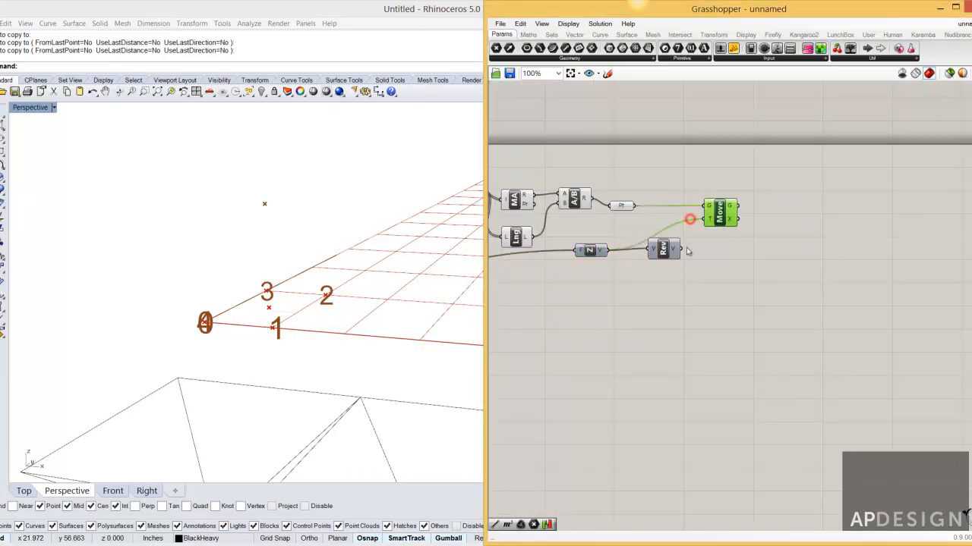
{"action": "right_click_drag", "start_coordinate": [296, 327], "coordinate": [244, 341]}
{"action": "right_click_drag", "start_coordinate": [384, 355], "coordinate": [368, 343]}
{"action": "left_click", "coordinate": [595, 252]}
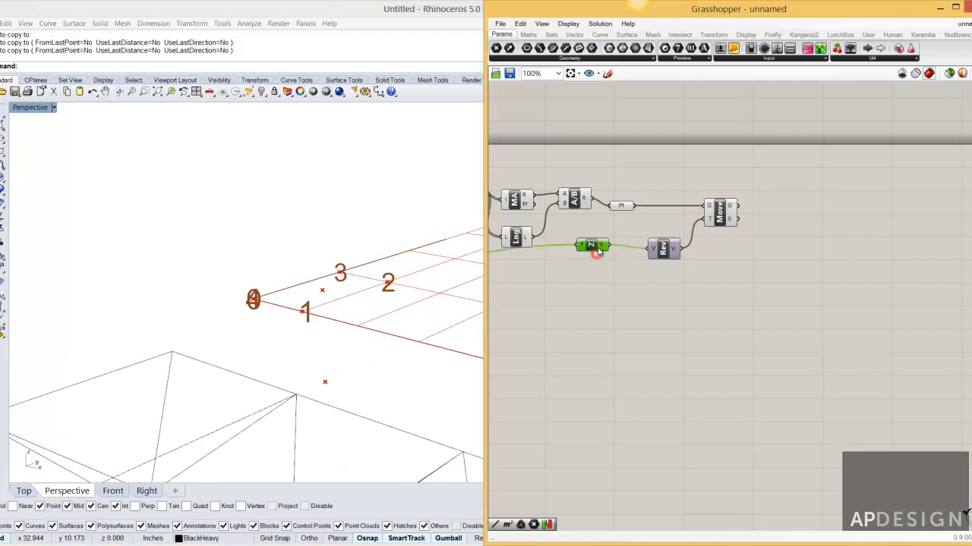
Step: Add a Line component after Move and connect Move's G output to the line's B input
{"action": "right_click_drag", "start_coordinate": [670, 273], "coordinate": [638, 277]}
{"action": "left_click_drag", "start_coordinate": [679, 220], "coordinate": [674, 237]}
{"action": "double_click", "coordinate": [757, 232]}
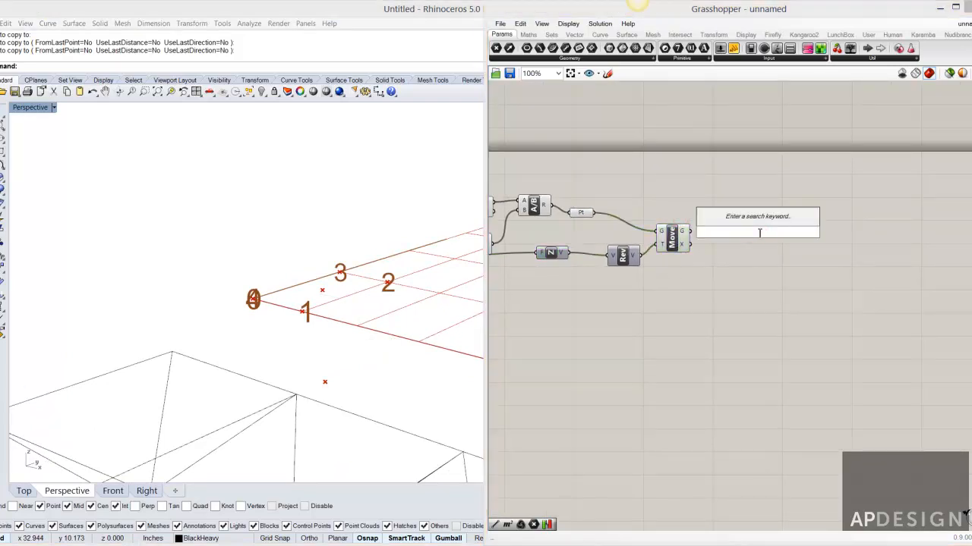
{"action": "type", "text": "line"}
{"action": "left_click", "coordinate": [734, 212]}
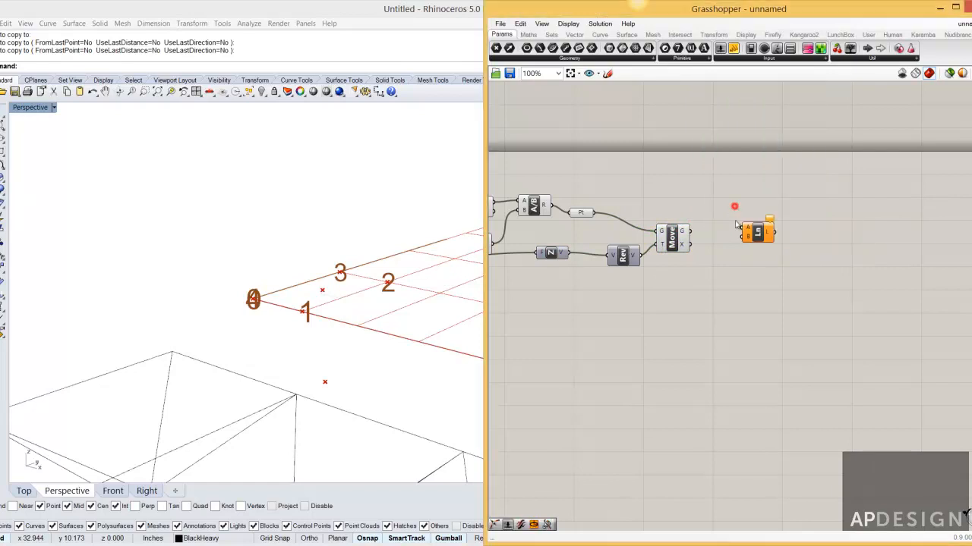
{"action": "scroll", "coordinate": [740, 240], "scroll_direction": "up", "scroll_amount": 1}
{"action": "left_click_drag", "start_coordinate": [681, 236], "coordinate": [744, 236]}
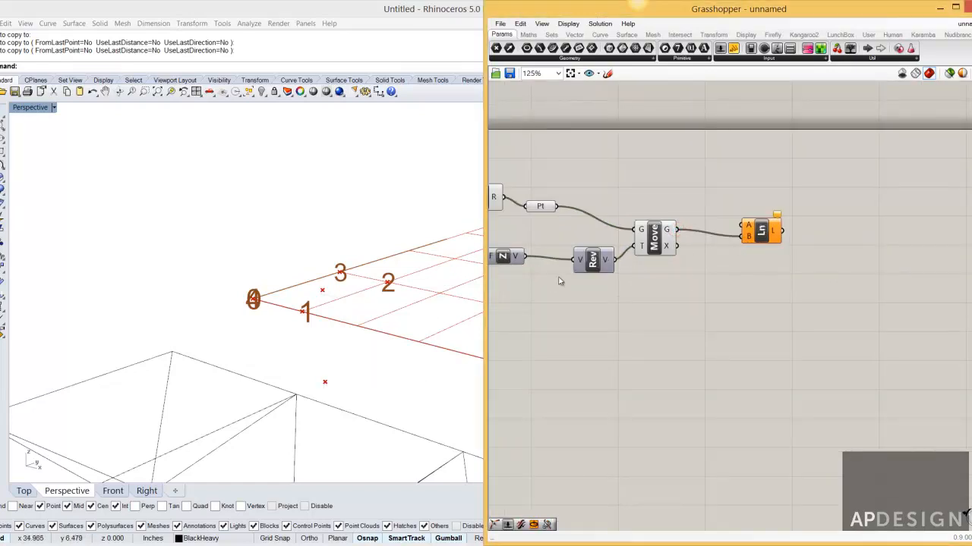
Step: Turn off the preview of the centre Point parameter that feeds Move's G input
{"action": "right_click_drag", "start_coordinate": [556, 285], "coordinate": [614, 276]}
{"action": "left_click_drag", "start_coordinate": [646, 217], "coordinate": [571, 174]}
{"action": "key", "text": "space"}
{"action": "left_click", "coordinate": [606, 141]}
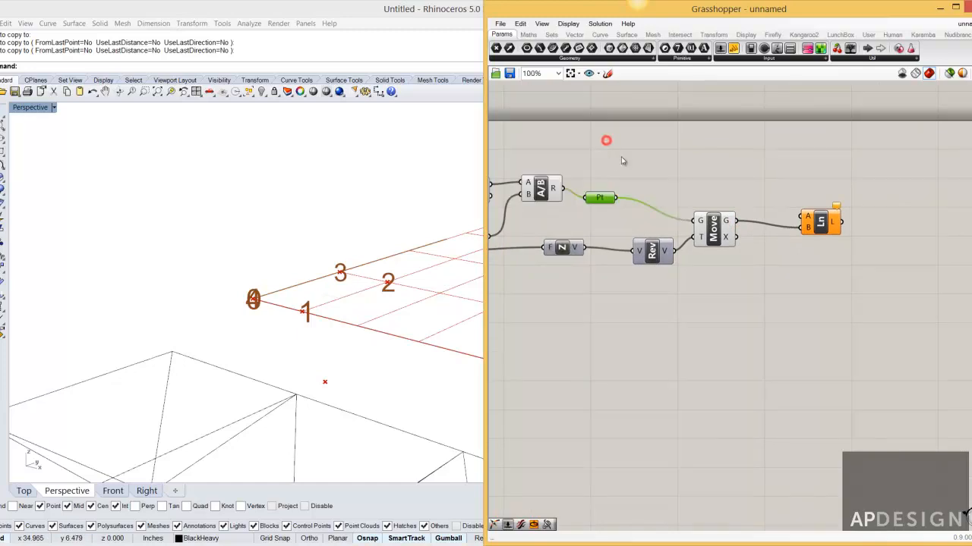
Step: Reposition the Cull Index and Explode components and inspect Explode's vertices output
{"action": "scroll", "coordinate": [622, 161], "scroll_direction": "down", "scroll_amount": 2}
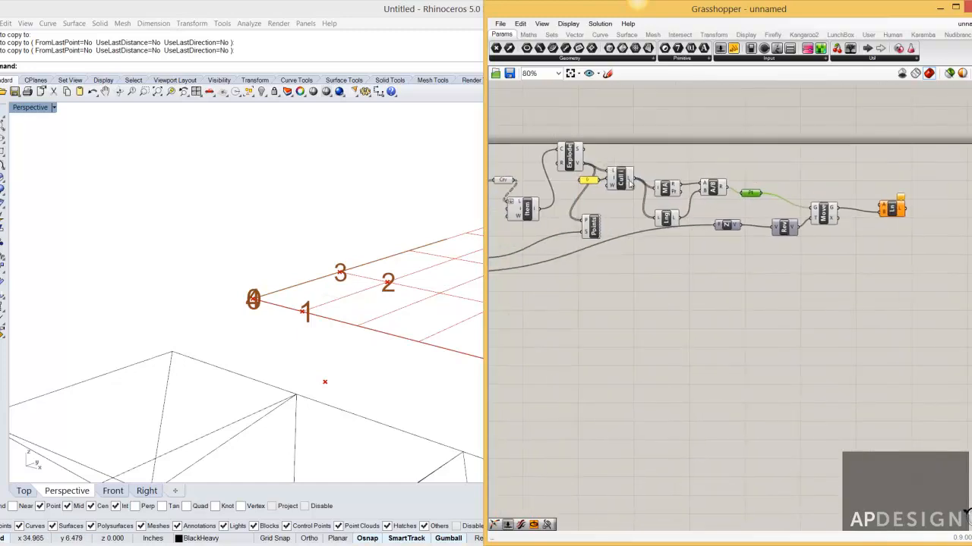
{"action": "mouse_move", "coordinate": [630, 168]}
{"action": "left_mouse_down"}
{"action": "mouse_move", "coordinate": [635, 144]}
{"action": "mouse_move", "coordinate": [634, 155]}
{"action": "left_mouse_up"}
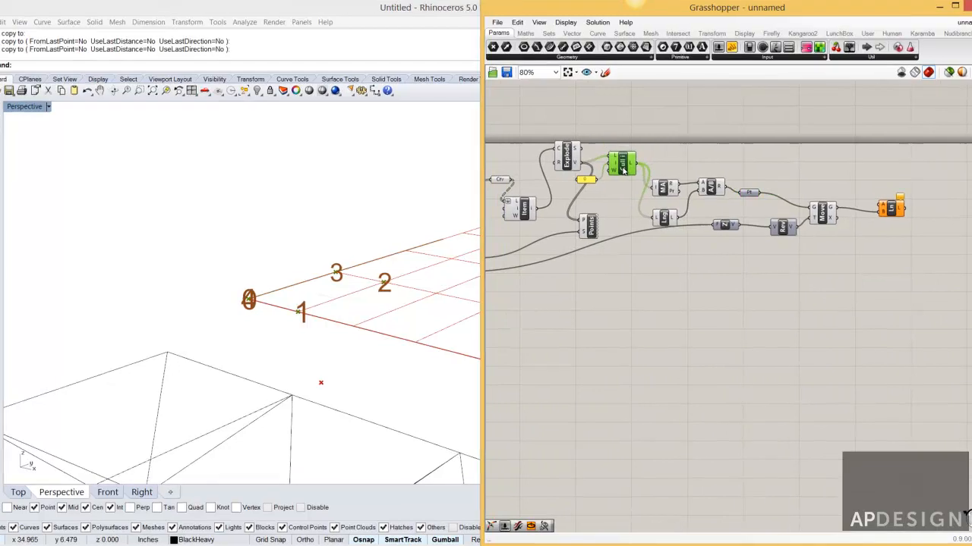
{"action": "left_click_drag", "start_coordinate": [390, 128], "coordinate": [398, 117]}
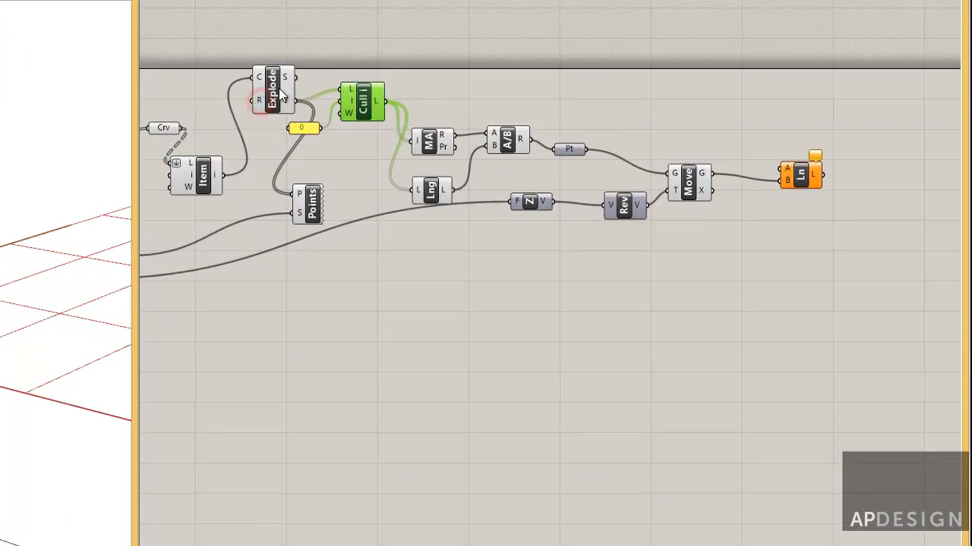
{"action": "left_click_drag", "start_coordinate": [283, 93], "coordinate": [265, 64]}
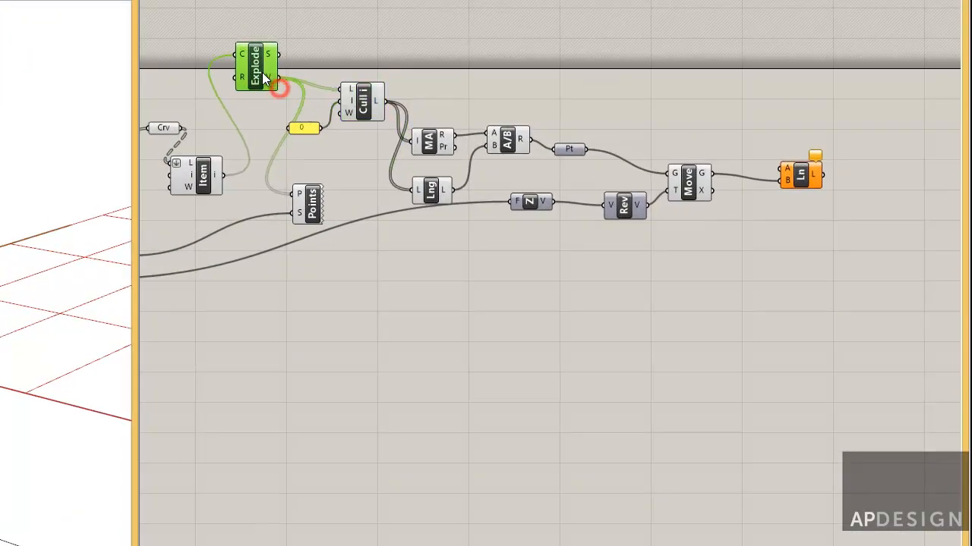
{"action": "mouse_move", "coordinate": [275, 74]}
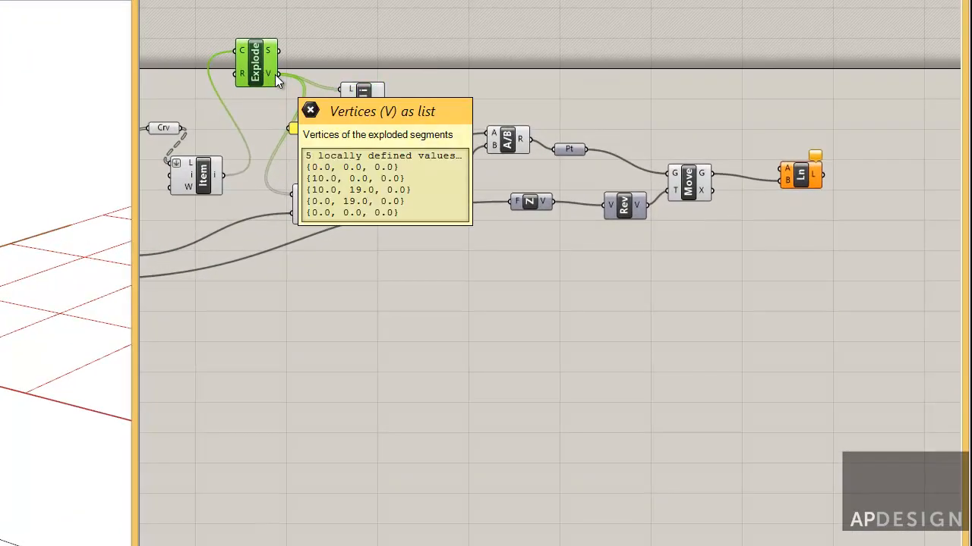
Step: Connect Cull Index's L output to the Line component's A input to join each corner to the moved point
{"action": "left_click_drag", "start_coordinate": [384, 101], "coordinate": [515, 93]}
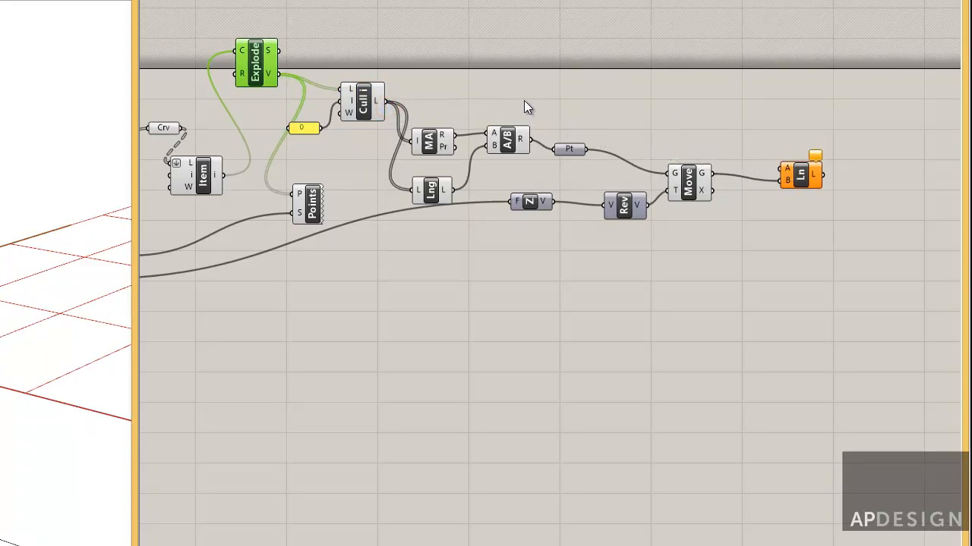
{"action": "left_click_drag", "start_coordinate": [379, 96], "coordinate": [782, 169]}
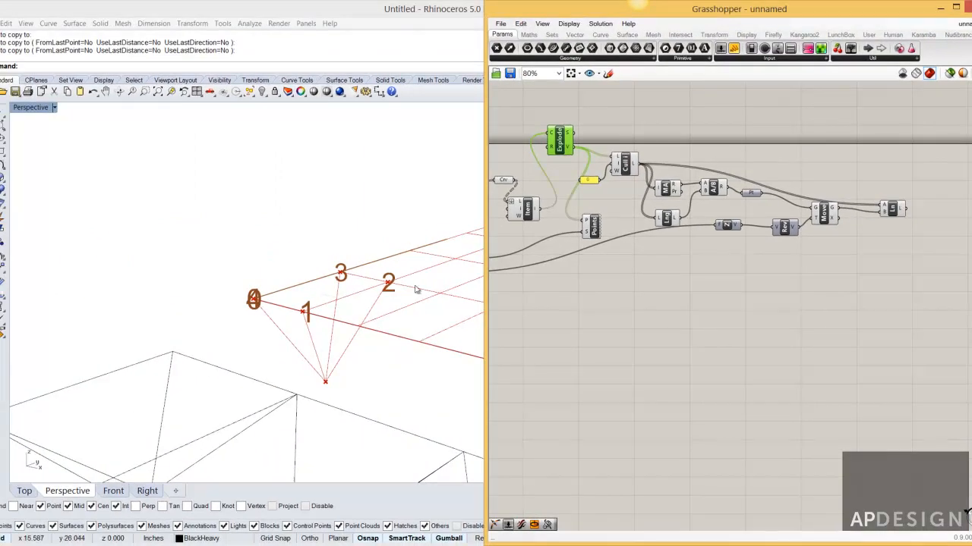
{"action": "mouse_move", "coordinate": [416, 289]}
{"action": "right_mouse_down"}
{"action": "mouse_move", "coordinate": [390, 293]}
{"action": "mouse_move", "coordinate": [419, 291]}
{"action": "right_mouse_up"}
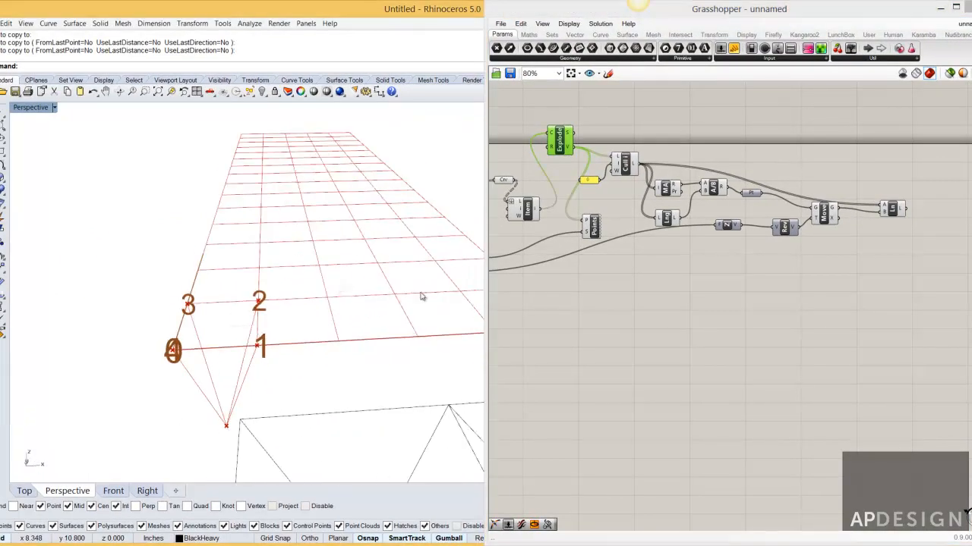
Step: Set the DepthOf Spaceframe slider to 6
{"action": "right_click_drag", "start_coordinate": [508, 283], "coordinate": [638, 262]}
{"action": "scroll", "coordinate": [643, 239], "scroll_direction": "up", "scroll_amount": 4}
{"action": "left_click_drag", "start_coordinate": [642, 236], "coordinate": [639, 239]}
{"action": "right_click_drag", "start_coordinate": [303, 325], "coordinate": [252, 317]}
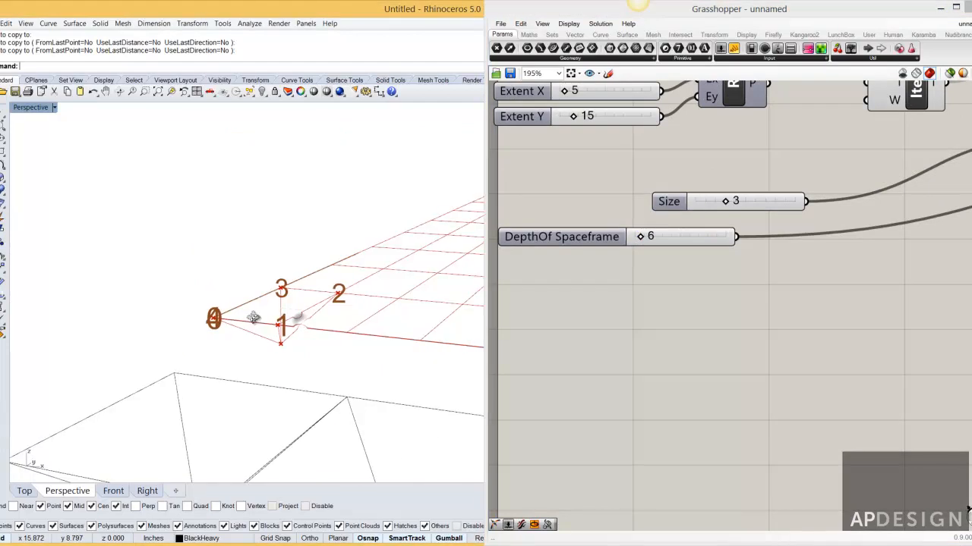
{"action": "left_click", "coordinate": [694, 289]}
Step: Rearrange the Curve parameter and List Item, and wire the Curve parameter directly into Explode's C input, bypassing List Item
{"action": "scroll", "coordinate": [694, 289], "scroll_direction": "down", "scroll_amount": 5}
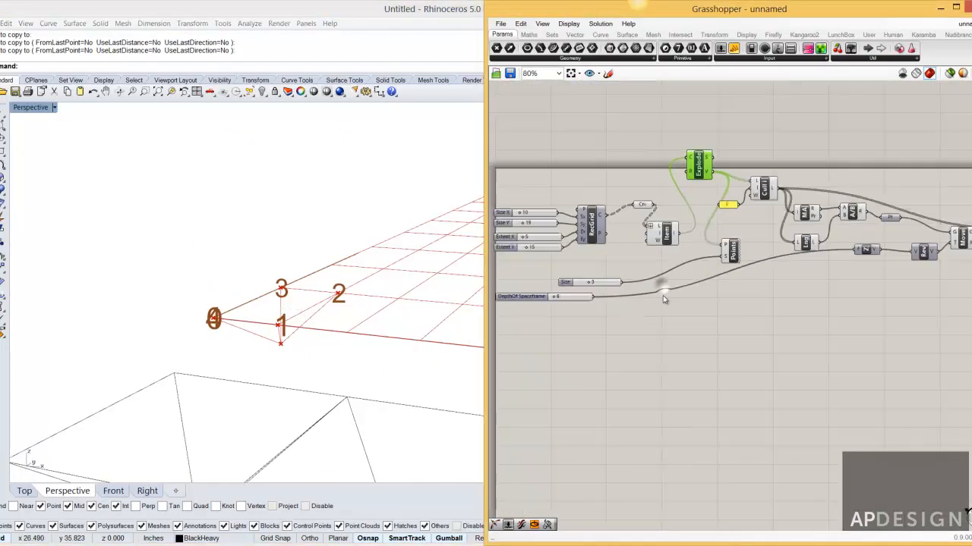
{"action": "scroll", "coordinate": [699, 206], "scroll_direction": "up", "scroll_amount": 2}
{"action": "right_click_drag", "start_coordinate": [663, 224], "coordinate": [634, 219]}
{"action": "left_click_drag", "start_coordinate": [580, 205], "coordinate": [569, 180]}
{"action": "left_click_drag", "start_coordinate": [584, 255], "coordinate": [583, 243]}
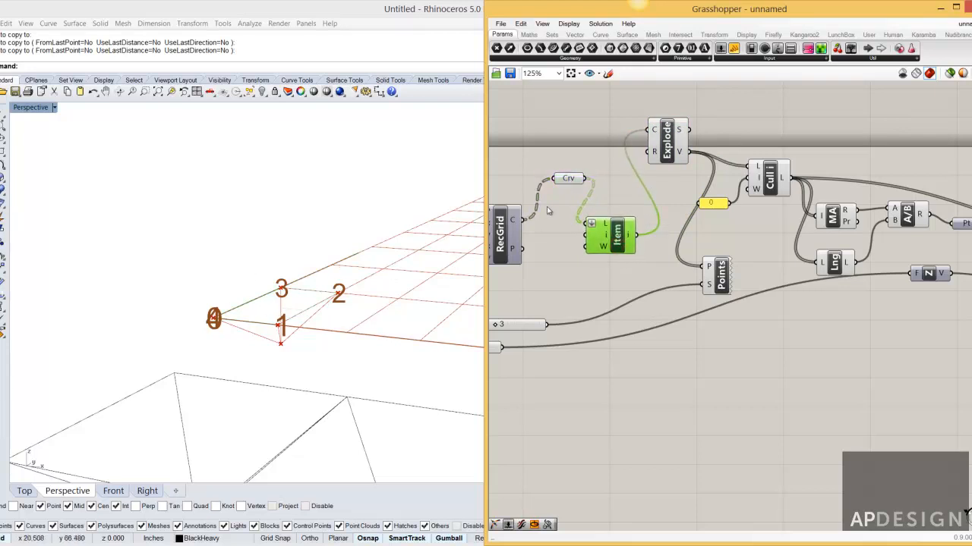
{"action": "left_click_drag", "start_coordinate": [647, 134], "coordinate": [654, 129]}
{"action": "right_click_drag", "start_coordinate": [406, 274], "coordinate": [353, 284]}
Step: Turn off the preview of the Point List component that numbers the vertices
{"action": "right_click_drag", "start_coordinate": [744, 238], "coordinate": [661, 233]}
{"action": "left_click_drag", "start_coordinate": [614, 220], "coordinate": [674, 306]}
{"action": "key", "text": "space"}
{"action": "left_click", "coordinate": [651, 213]}
Step: Set the grid's Size Y slider to 3
{"action": "right_click_drag", "start_coordinate": [430, 280], "coordinate": [319, 283]}
{"action": "right_click_drag", "start_coordinate": [524, 279], "coordinate": [848, 289]}
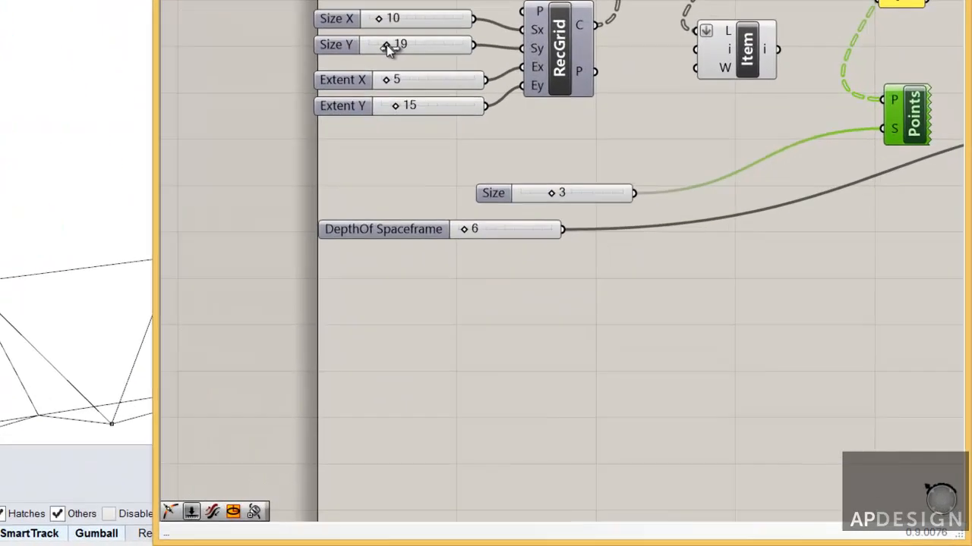
{"action": "left_click_drag", "start_coordinate": [628, 234], "coordinate": [622, 233]}
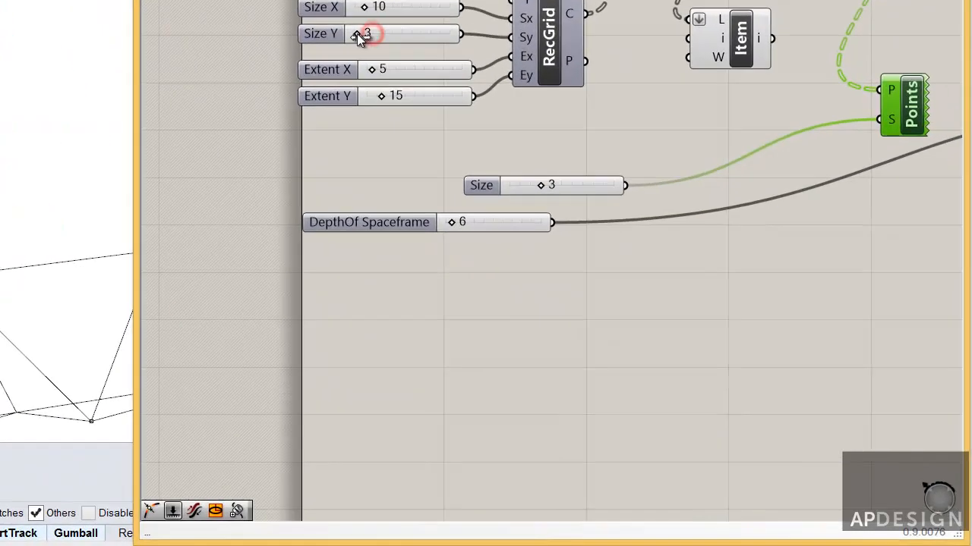